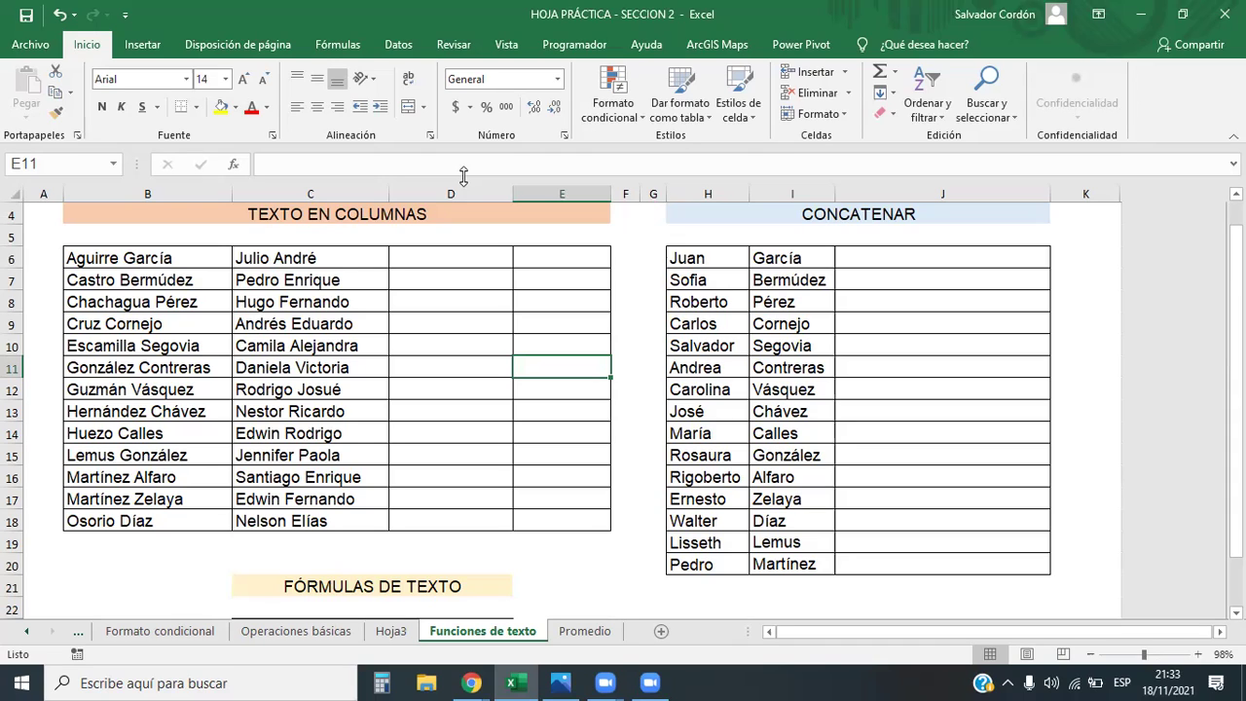
Step: Close the workbook with the names already split in B6:C18 without saving its changes
scroll(479, 364, up, 1)
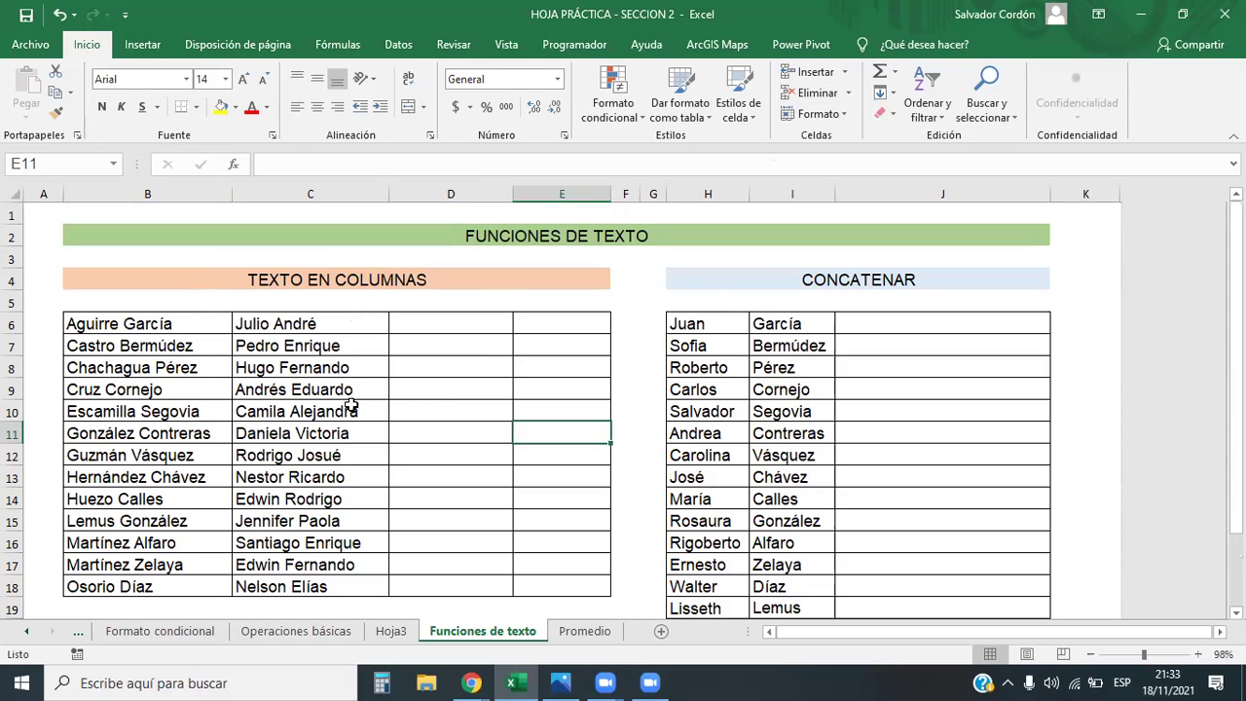
drag(182, 326, 335, 584)
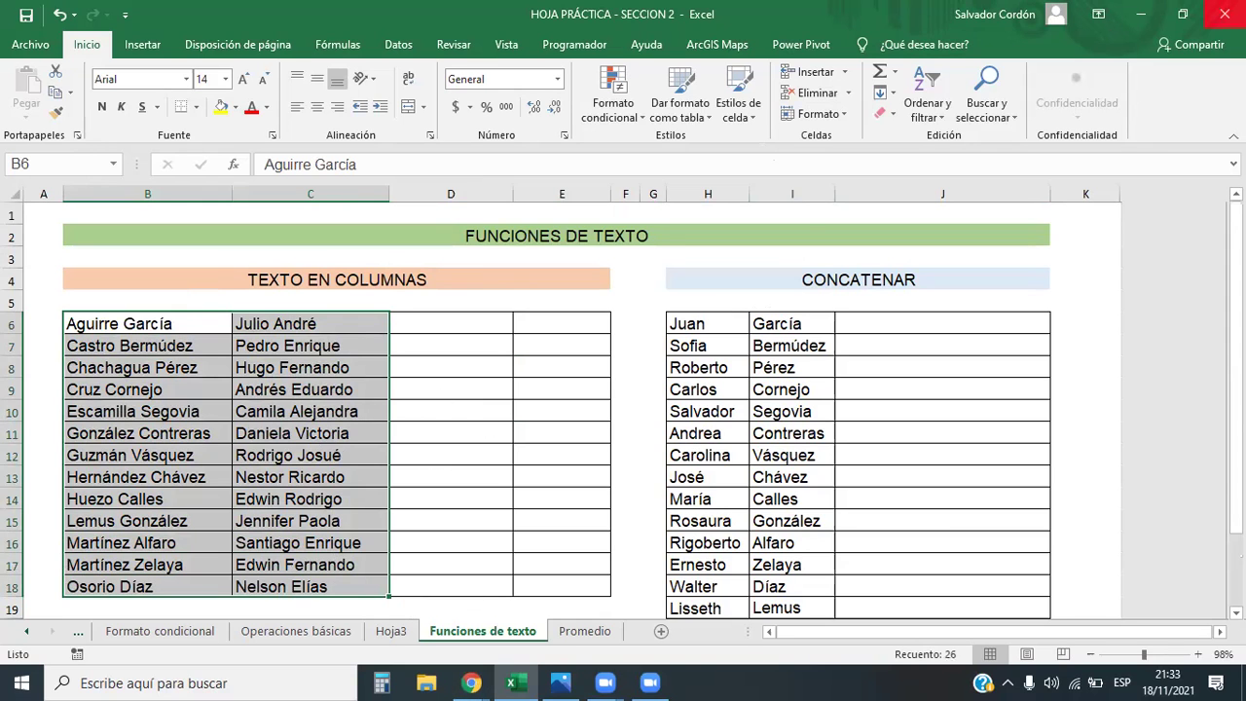
click(1224, 14)
click(639, 372)
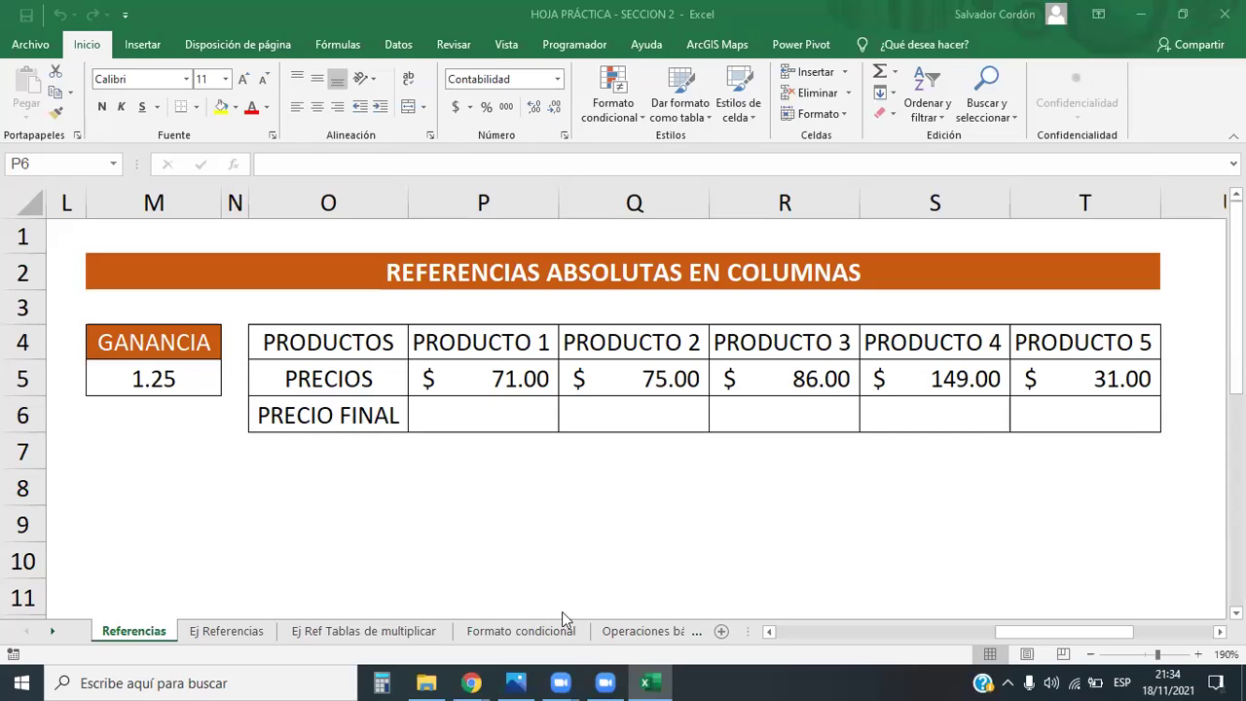
Step: Open the Funciones de texto sheet and go to the unsplit names in the TEXTO EN COLUMNAS table
click(562, 628)
click(664, 631)
click(668, 634)
scroll(146, 288, down, 1)
drag(156, 260, 180, 521)
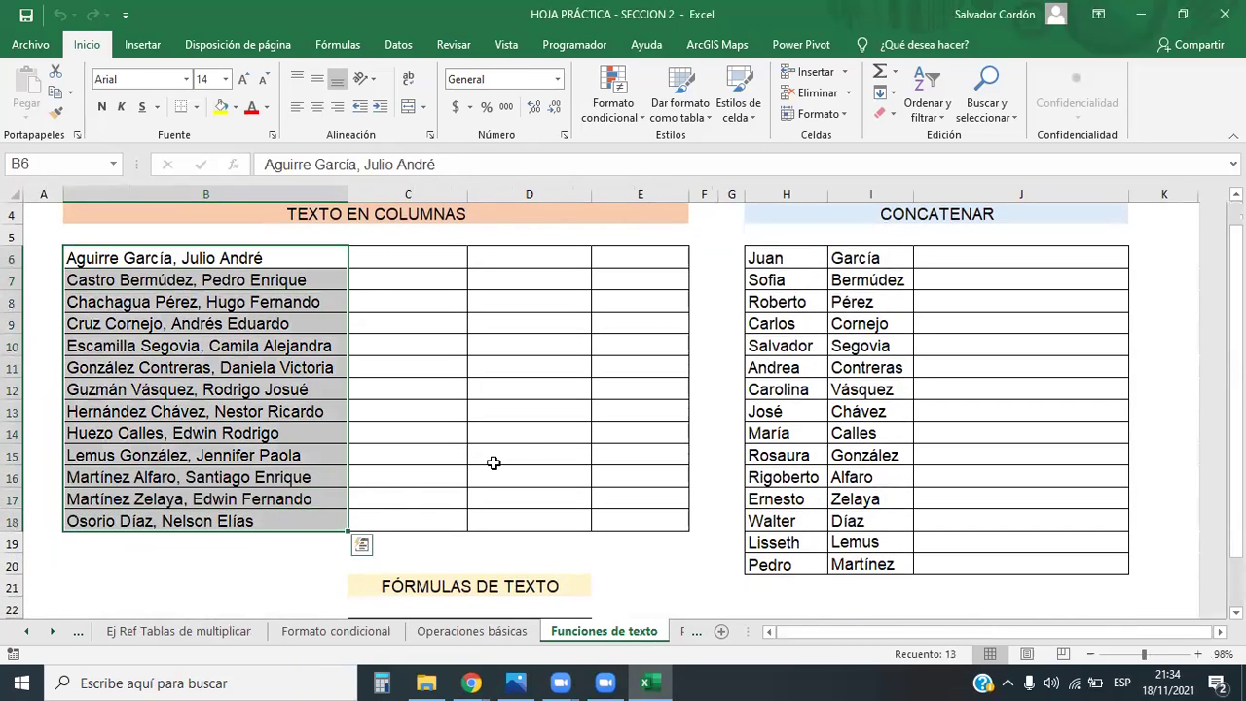
click(541, 438)
scroll(542, 437, up, 1)
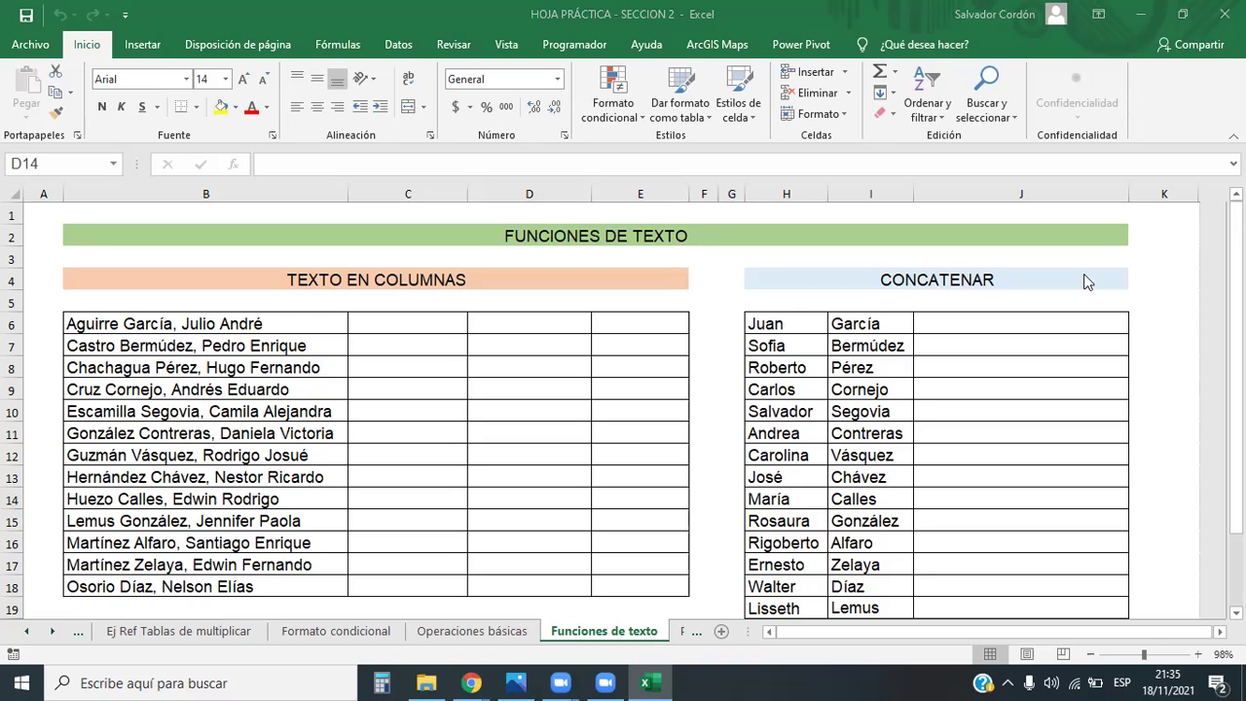
click(454, 412)
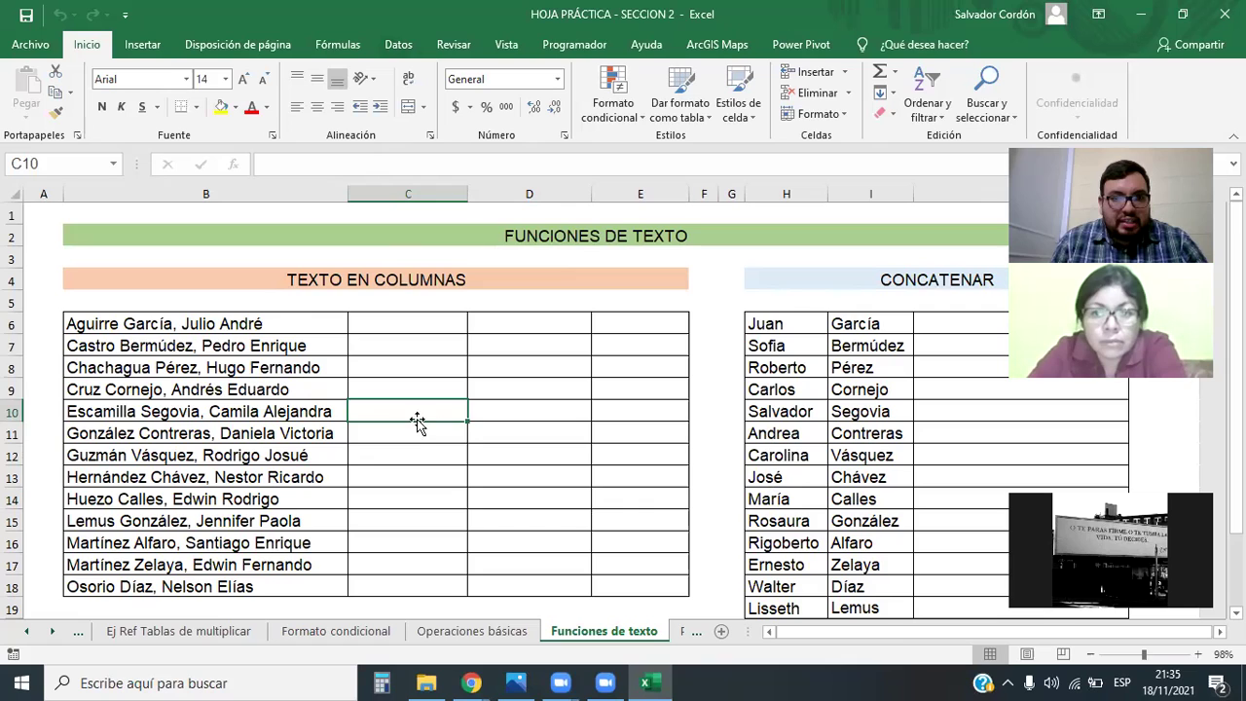
Step: Start Text to Columns on the full names in B6:B18, treating the data as delimited
drag(311, 323, 328, 590)
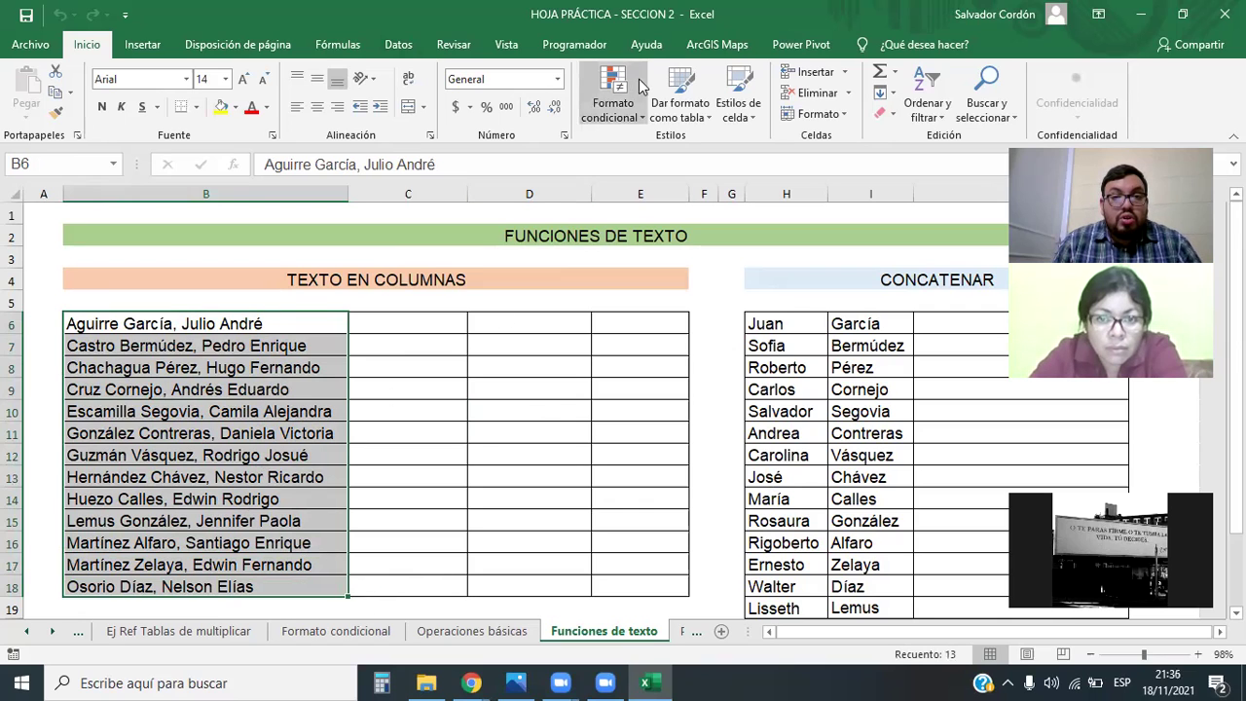
click(398, 45)
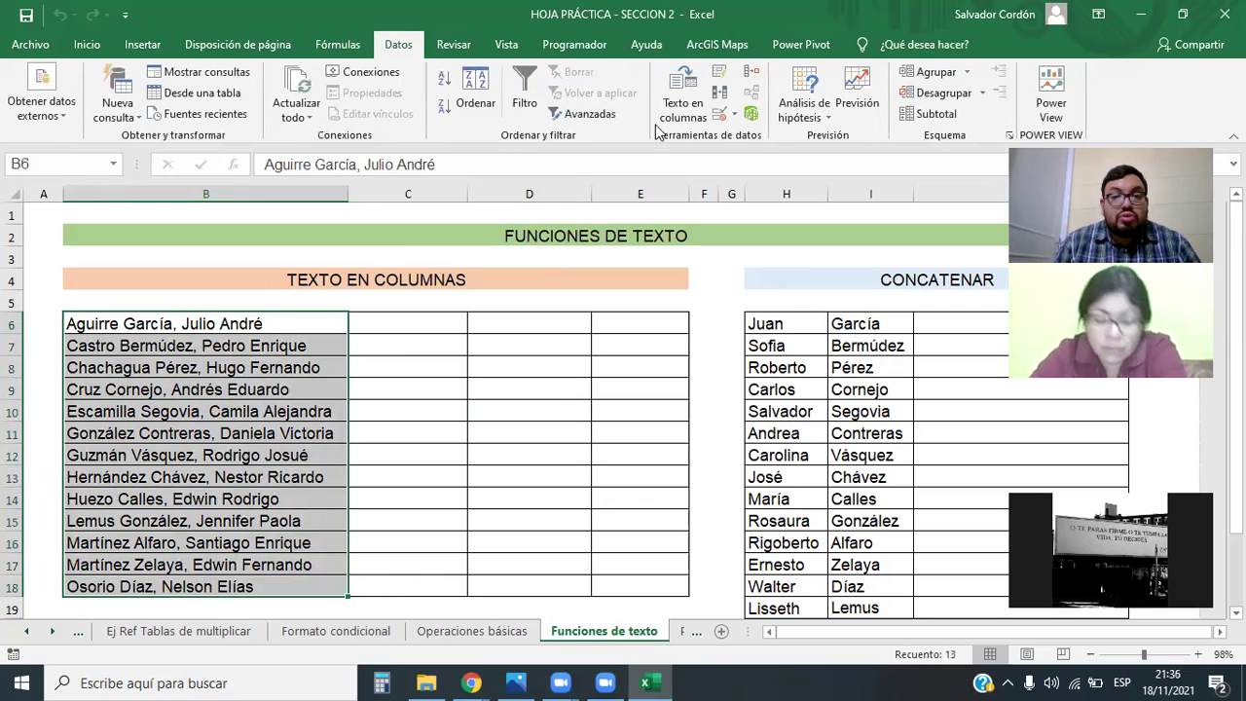
click(684, 102)
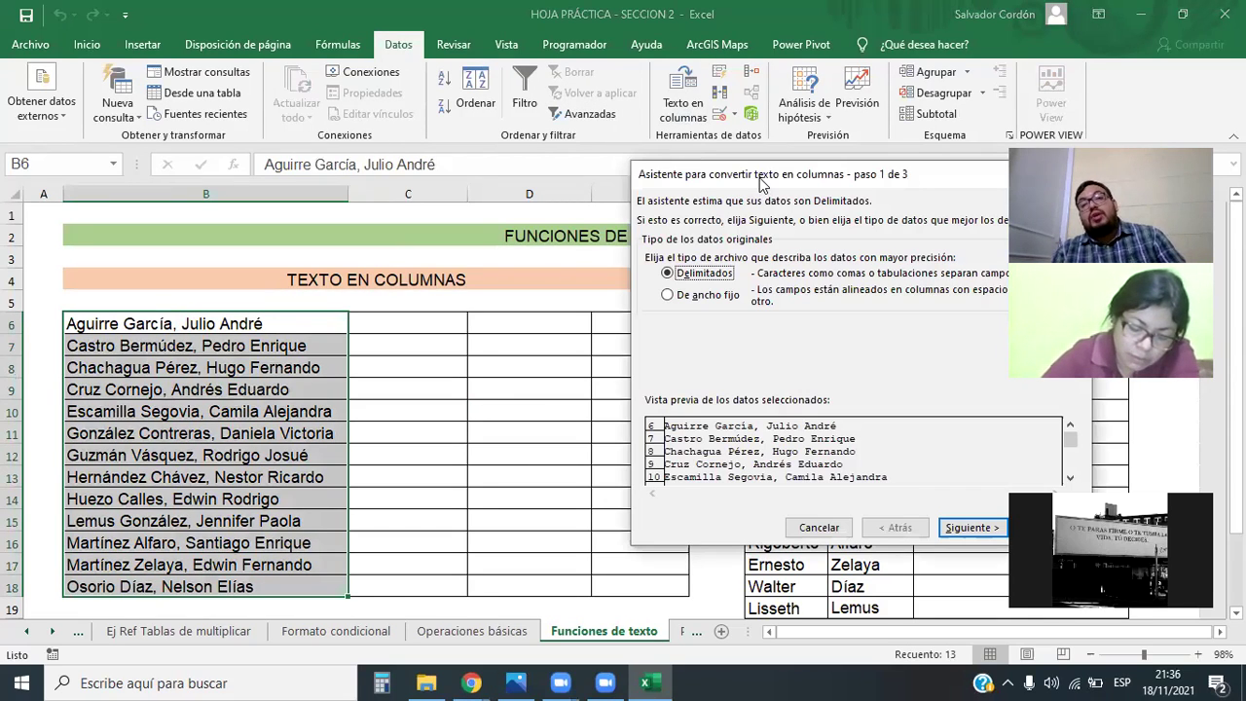
drag(763, 185, 676, 243)
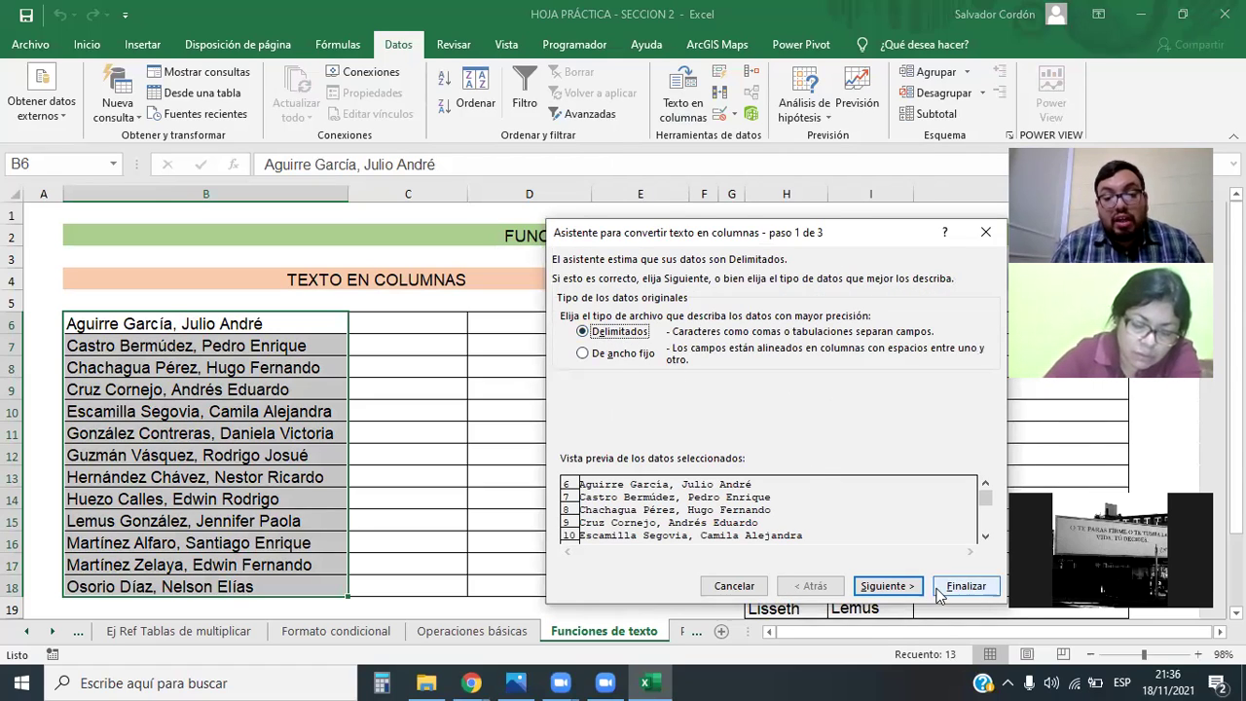
click(886, 586)
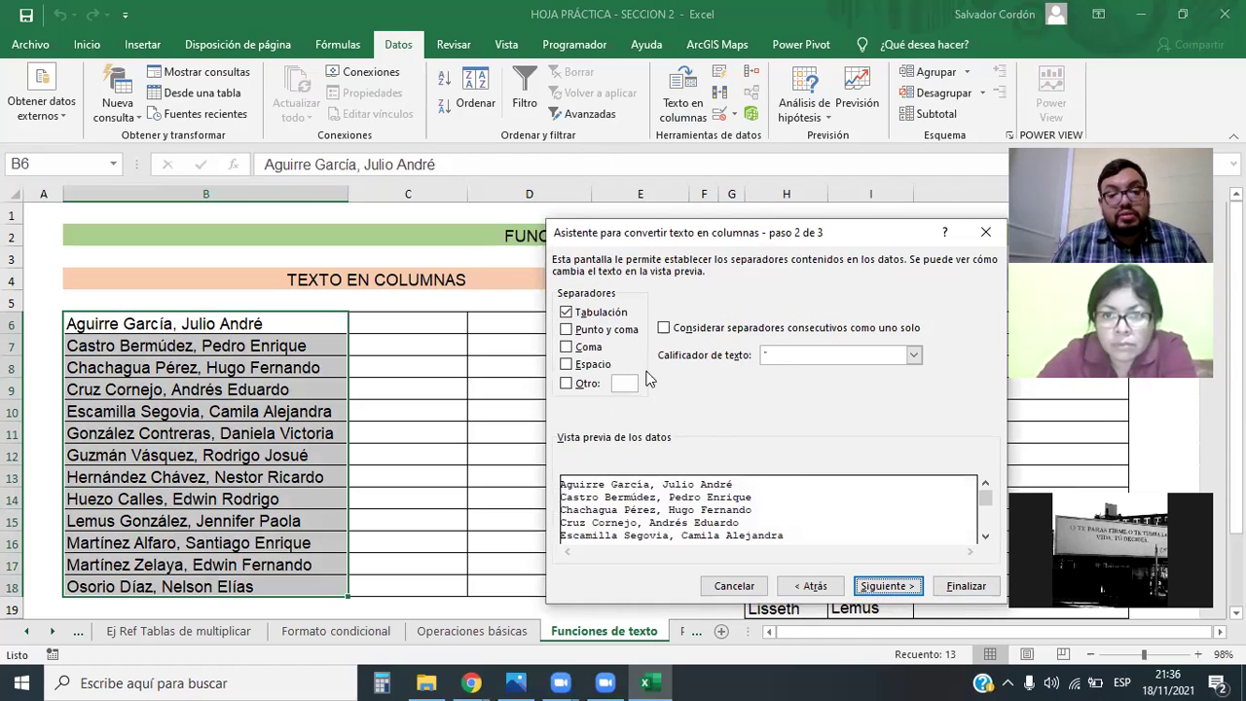
drag(672, 233, 592, 175)
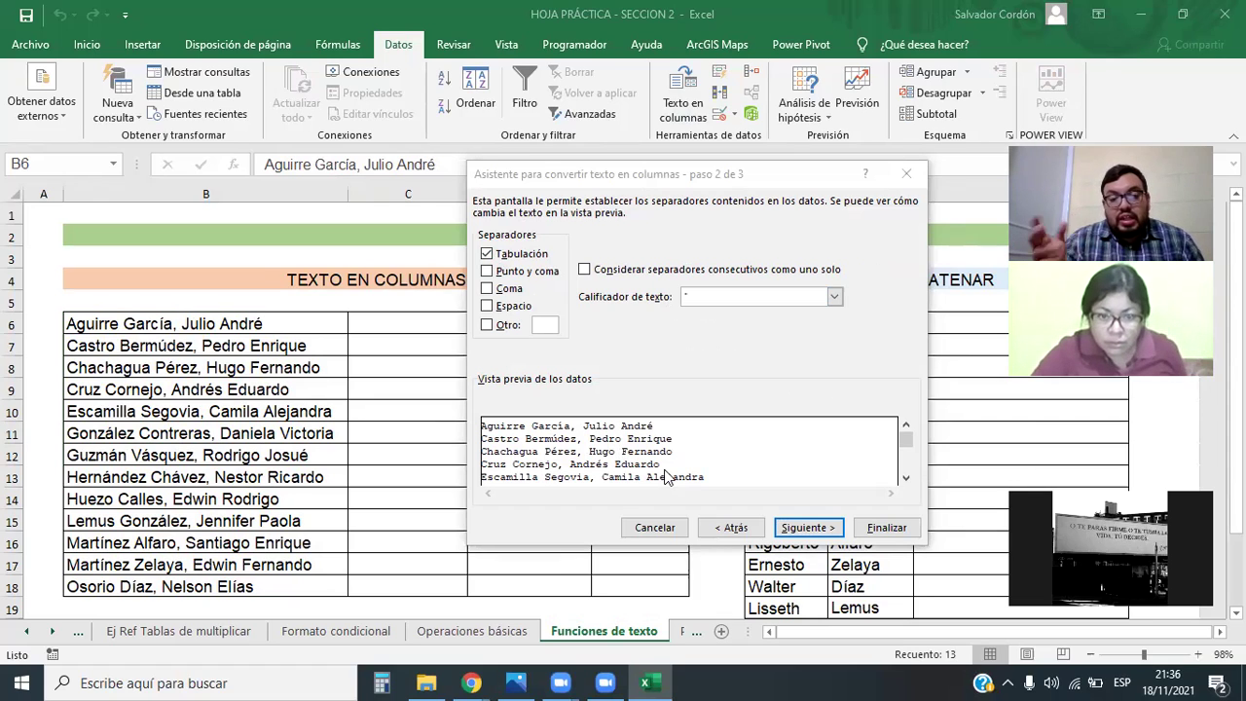
Step: Split the names with tab and comma as delimiters, using General format and destination $B$6, and allow existing data to be replaced
click(487, 254)
click(490, 256)
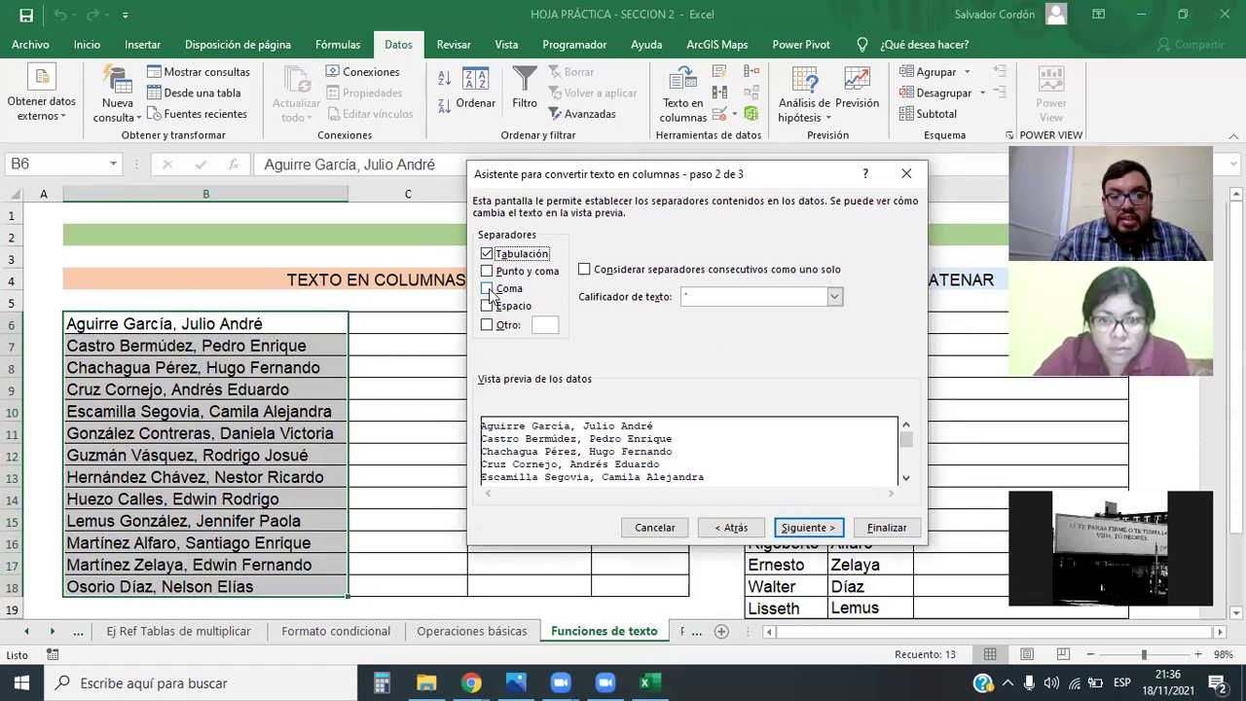
click(489, 292)
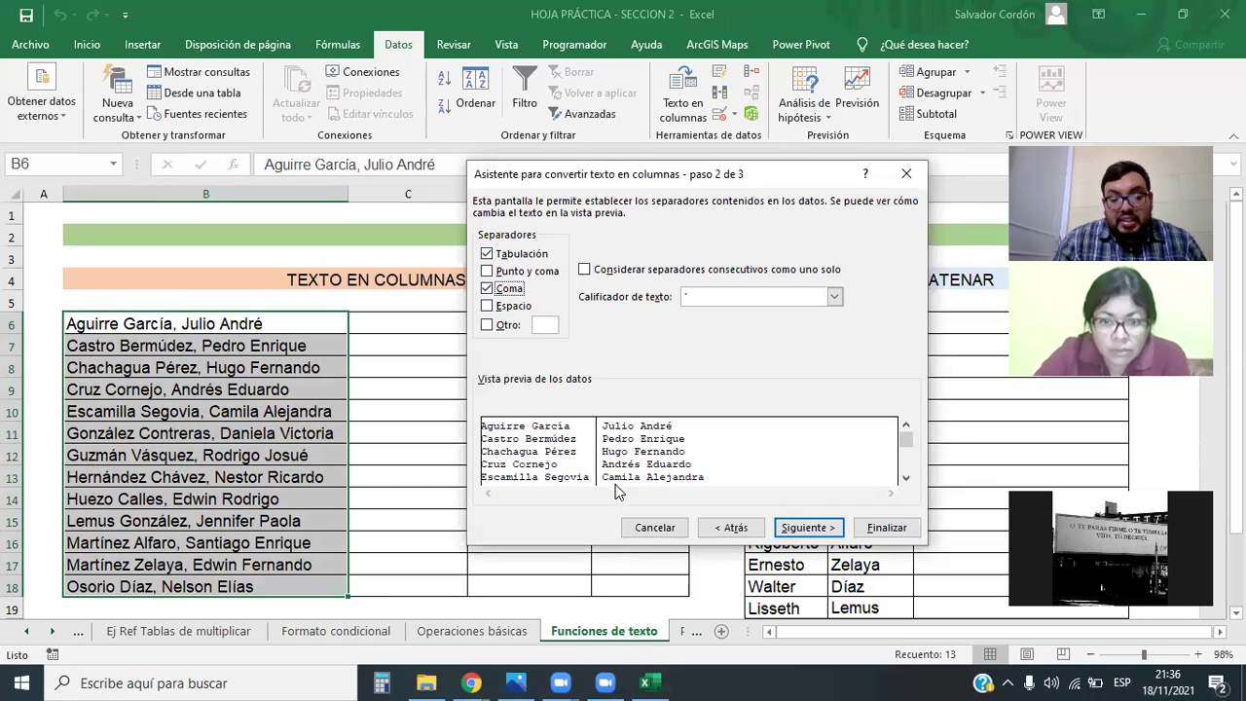
click(814, 536)
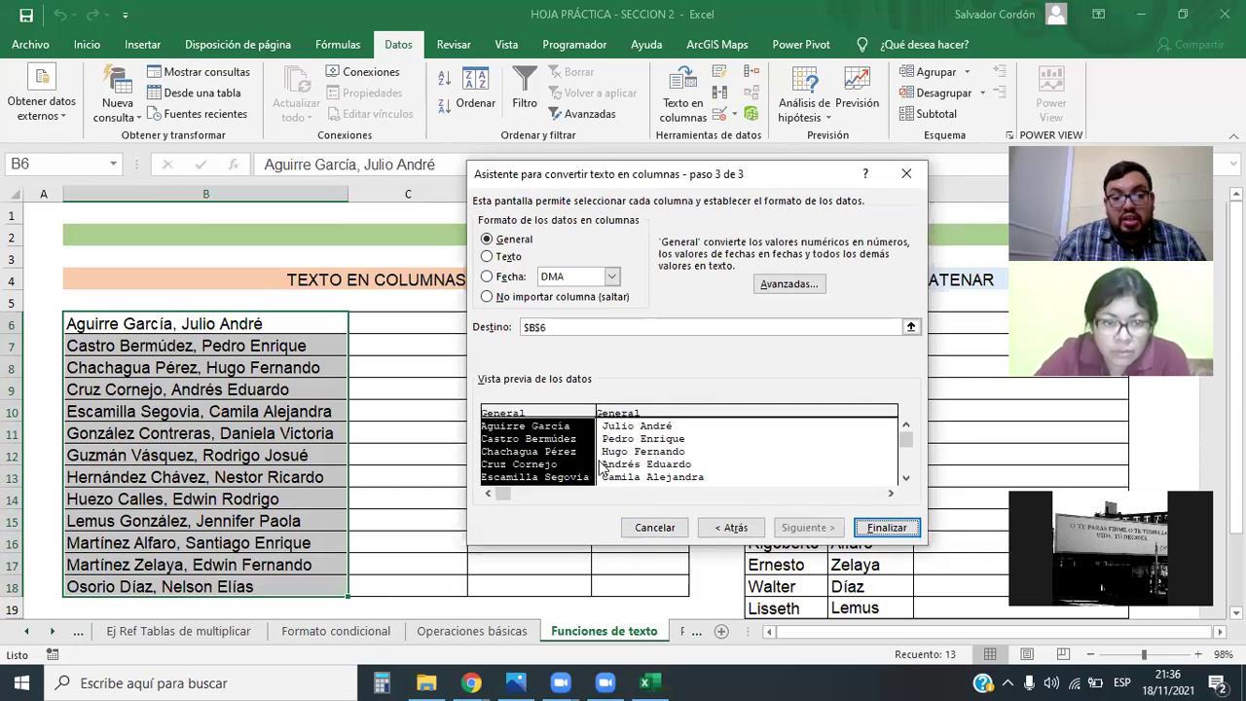
click(886, 526)
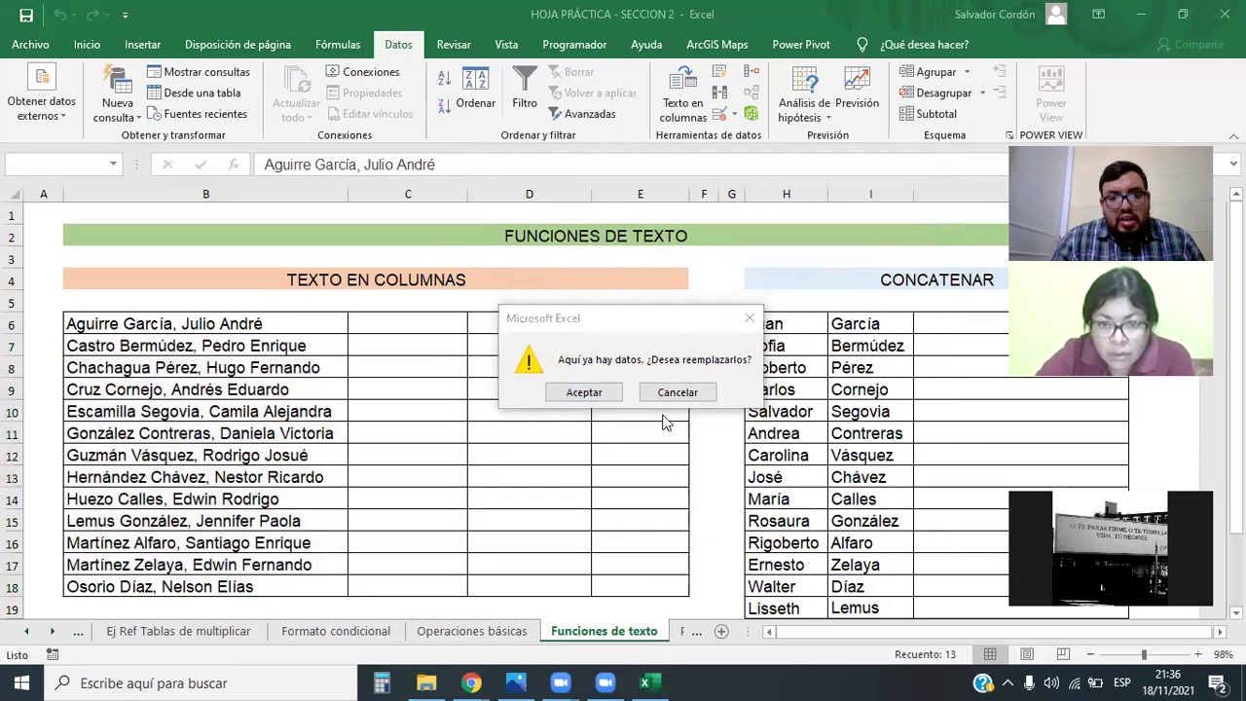
click(582, 392)
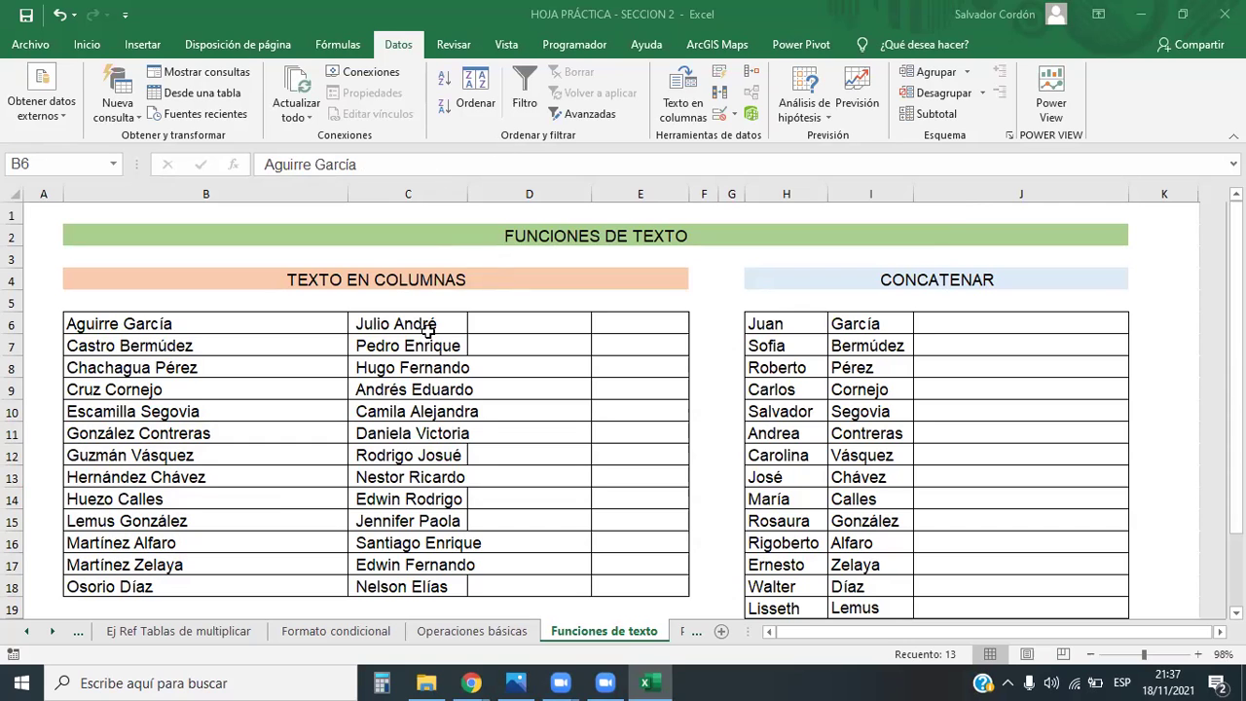
Step: Undo the comma-based split of the names
key(ctrl+z)
click(410, 383)
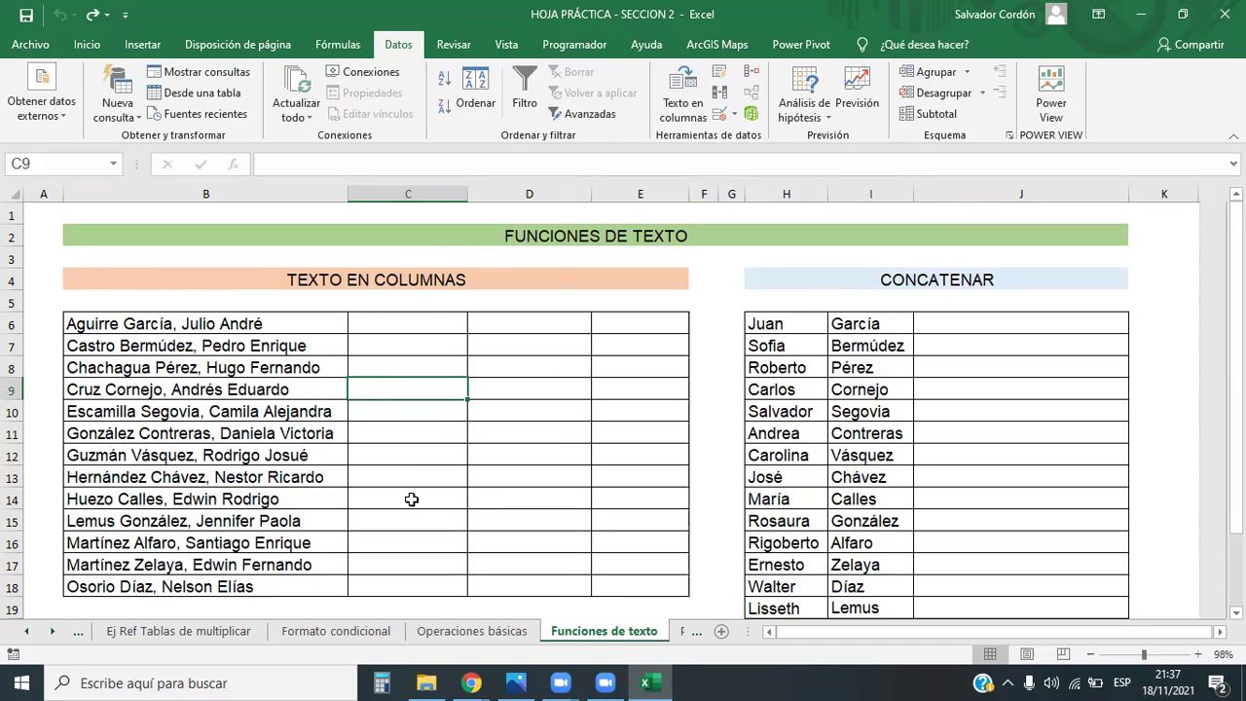
scroll(412, 500, down, 1)
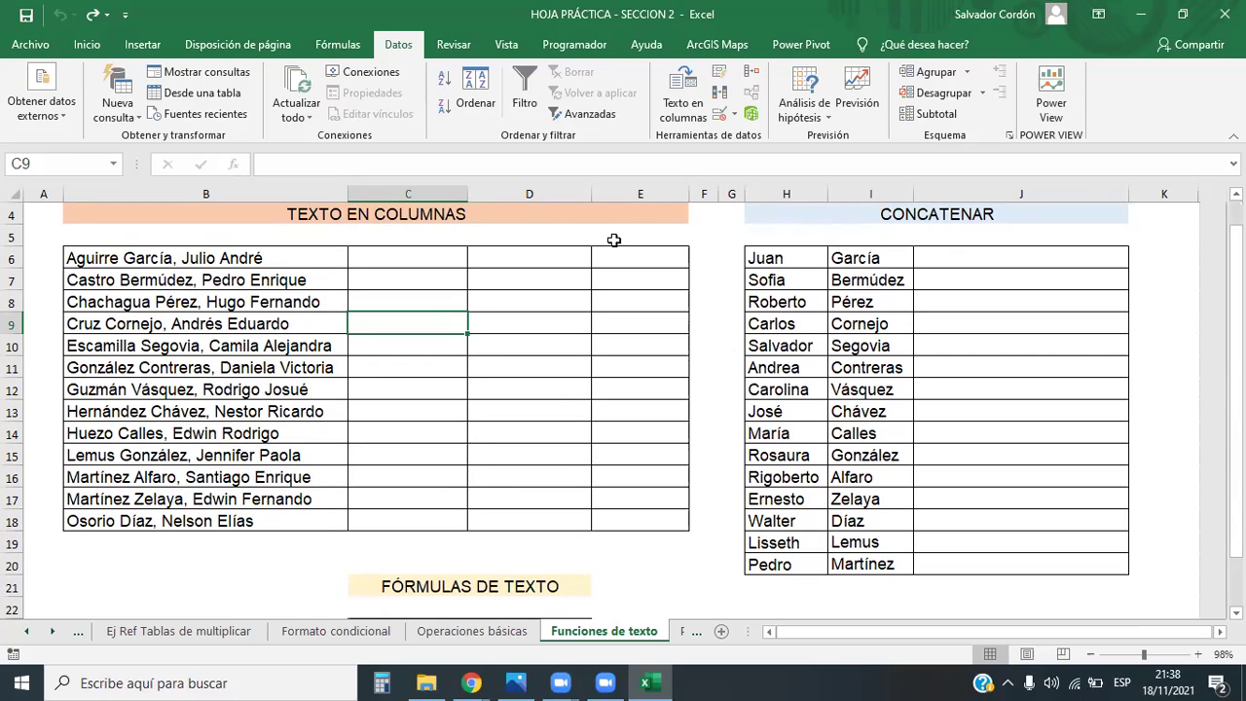
click(413, 229)
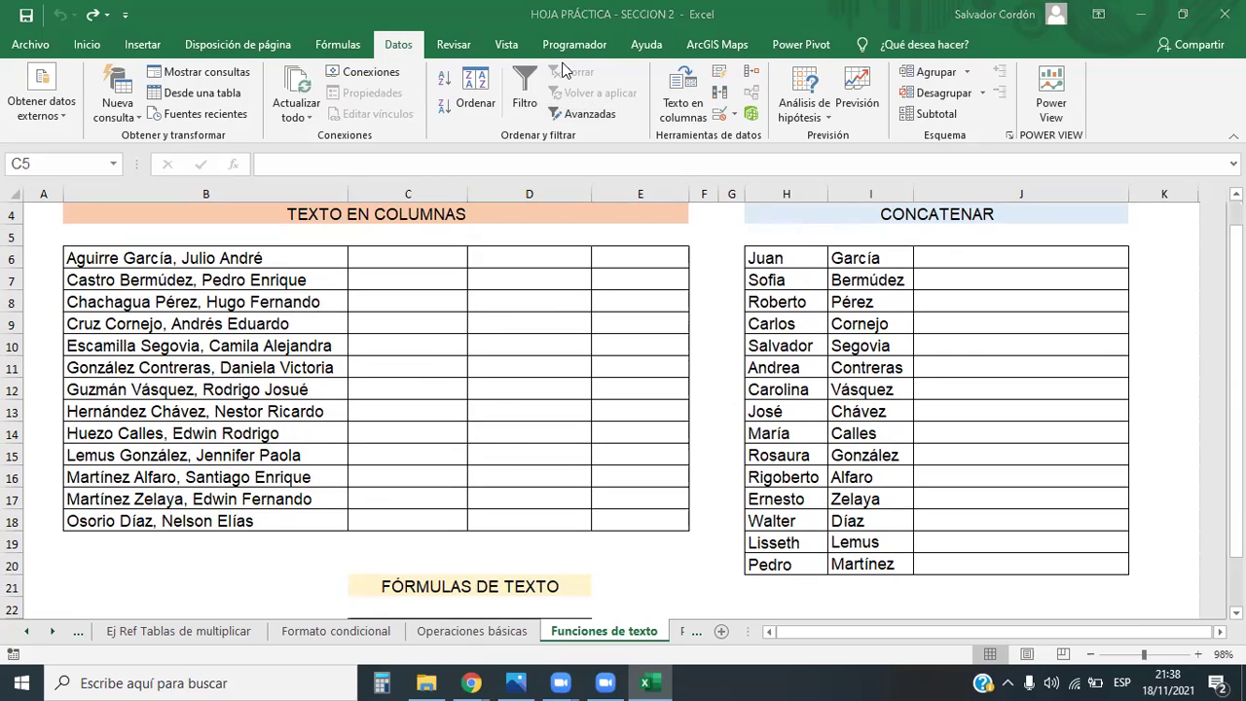
Step: Split the names in B6:B18 into single words with Text to Columns, using tab, comma and space delimiters and replacing existing data
drag(268, 259, 274, 519)
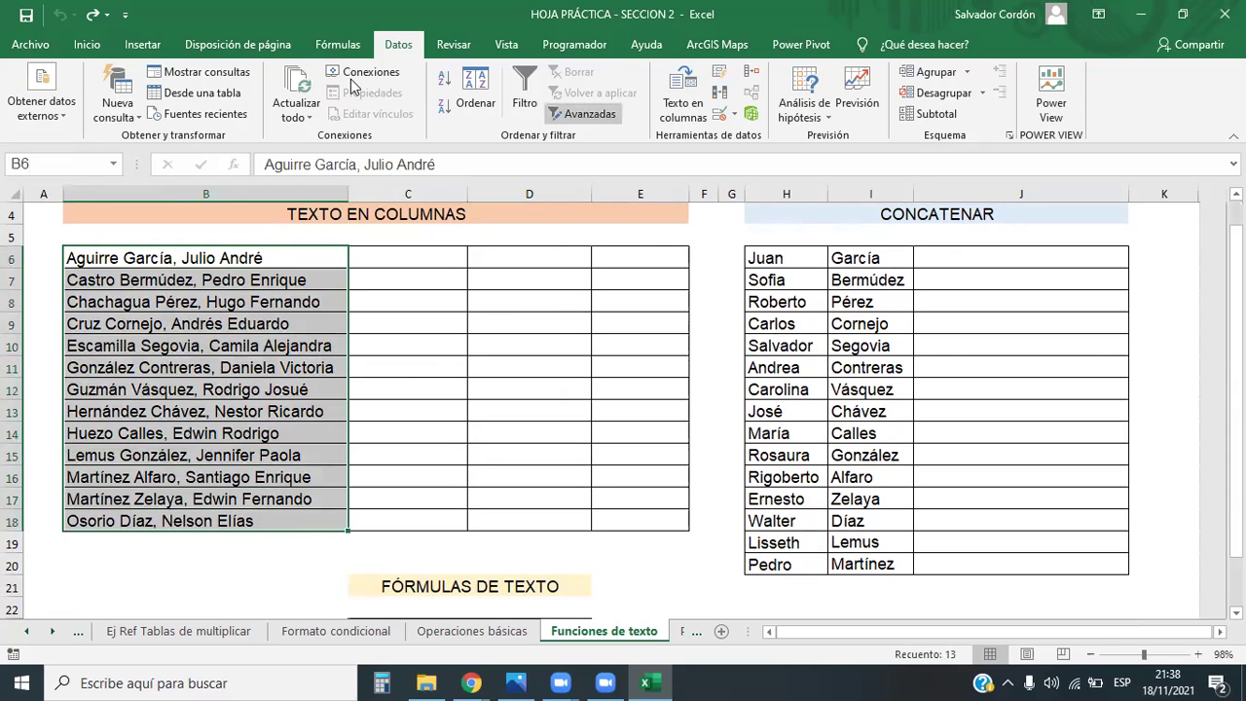
click(684, 107)
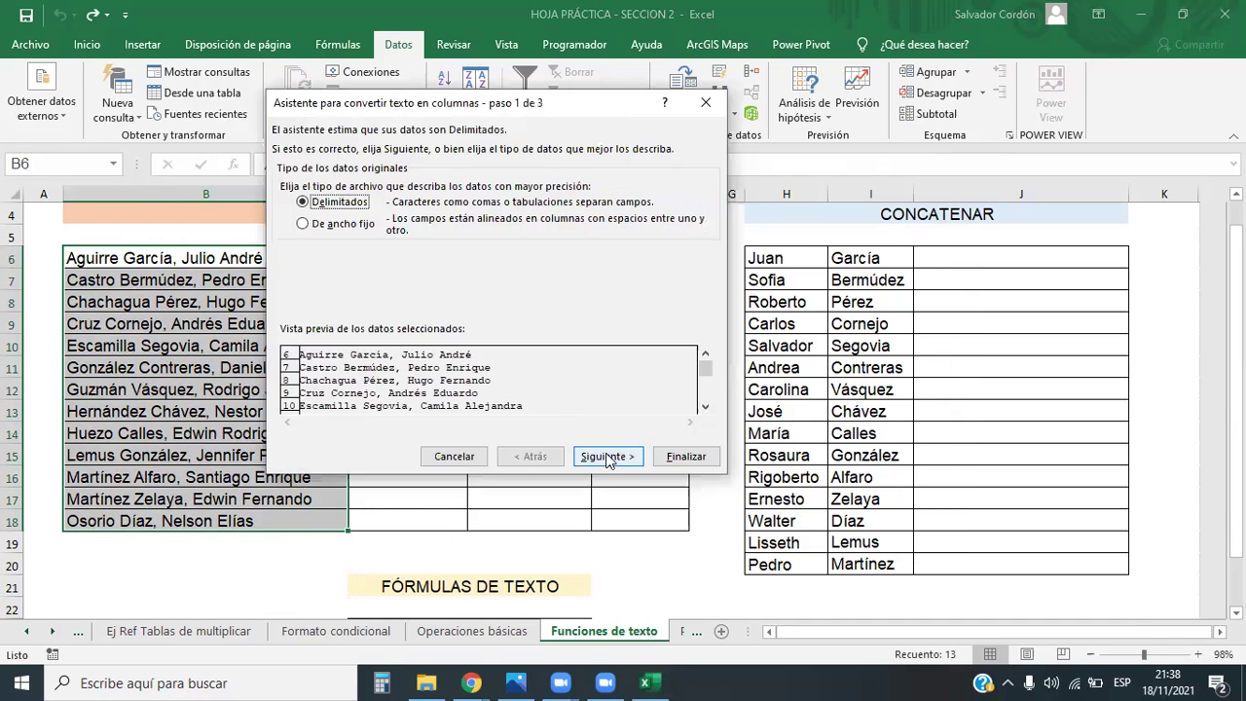
click(611, 455)
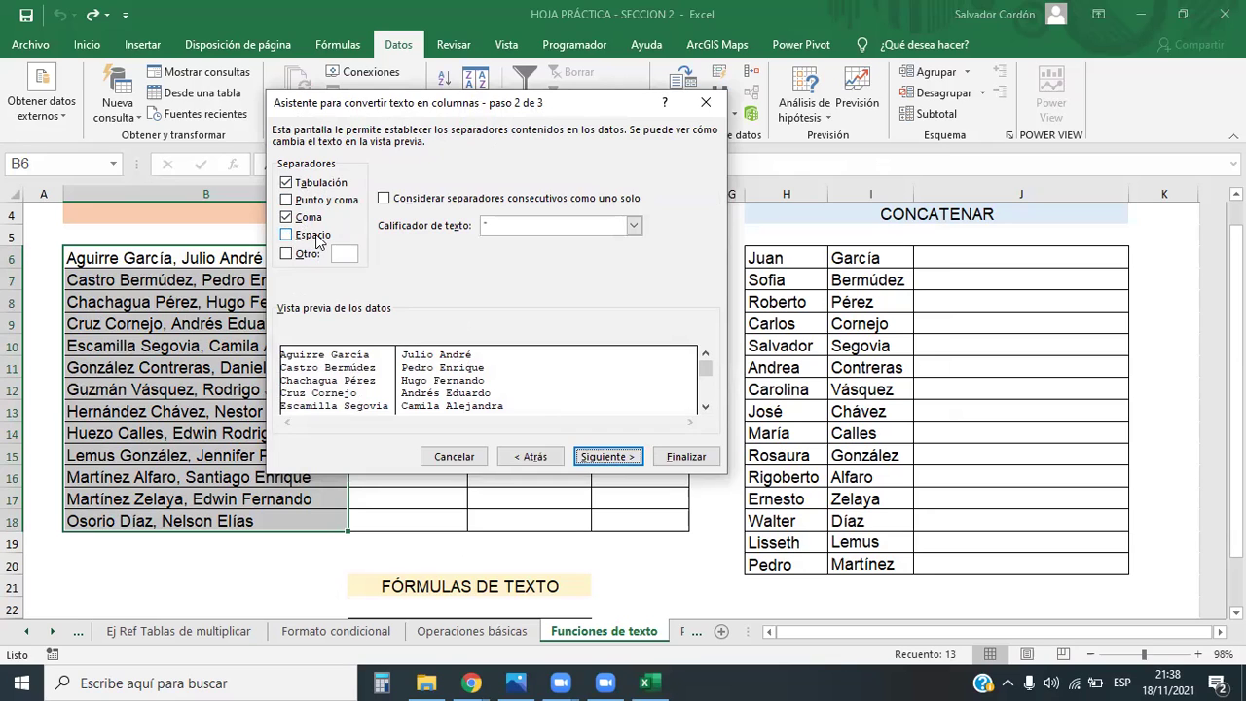
click(298, 237)
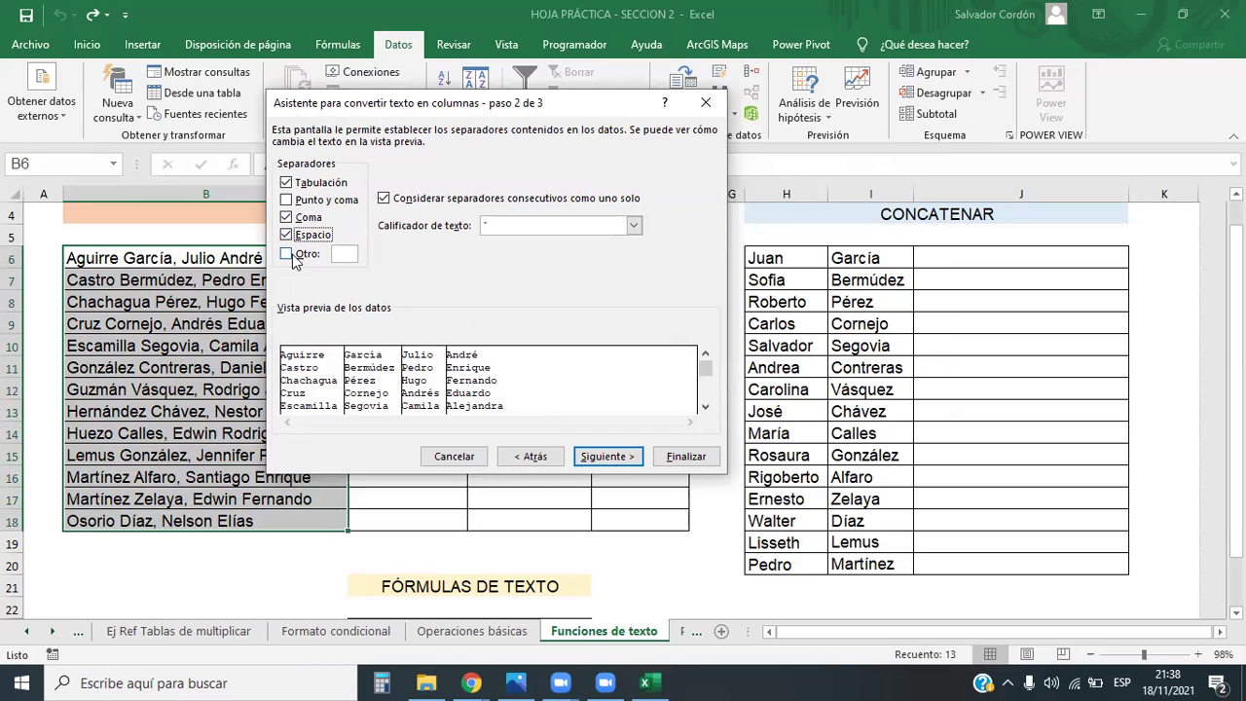
click(288, 218)
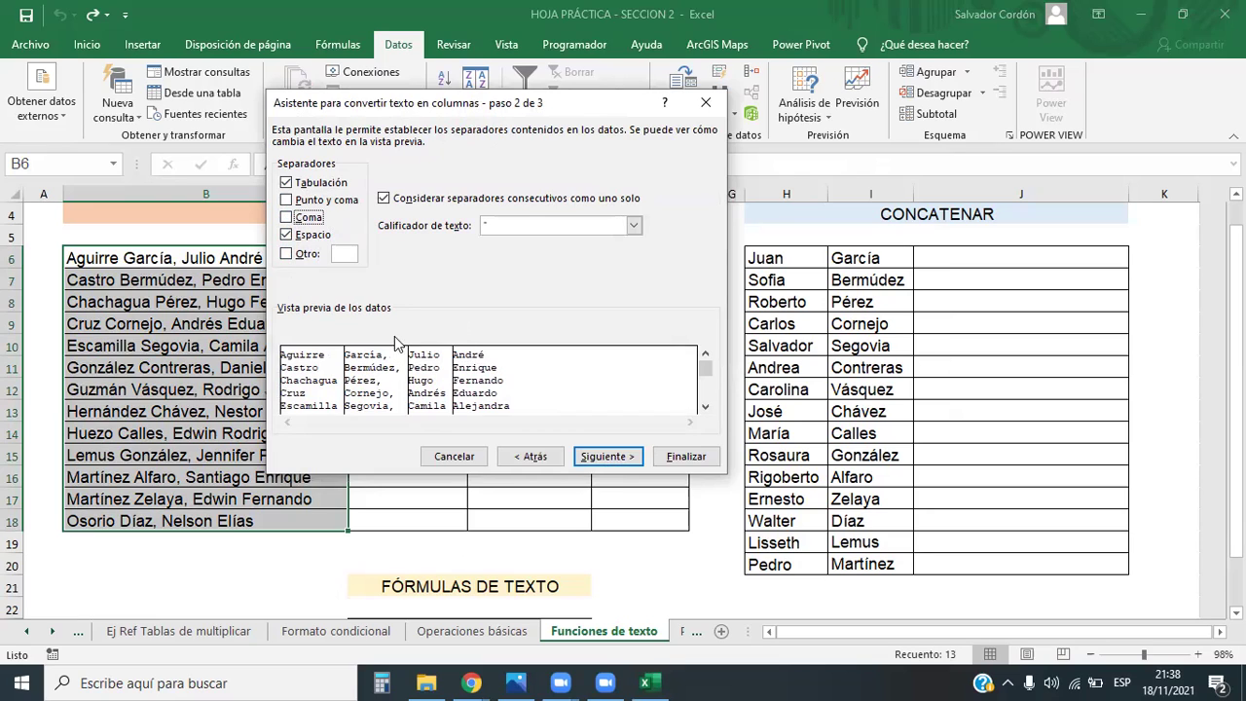
click(287, 217)
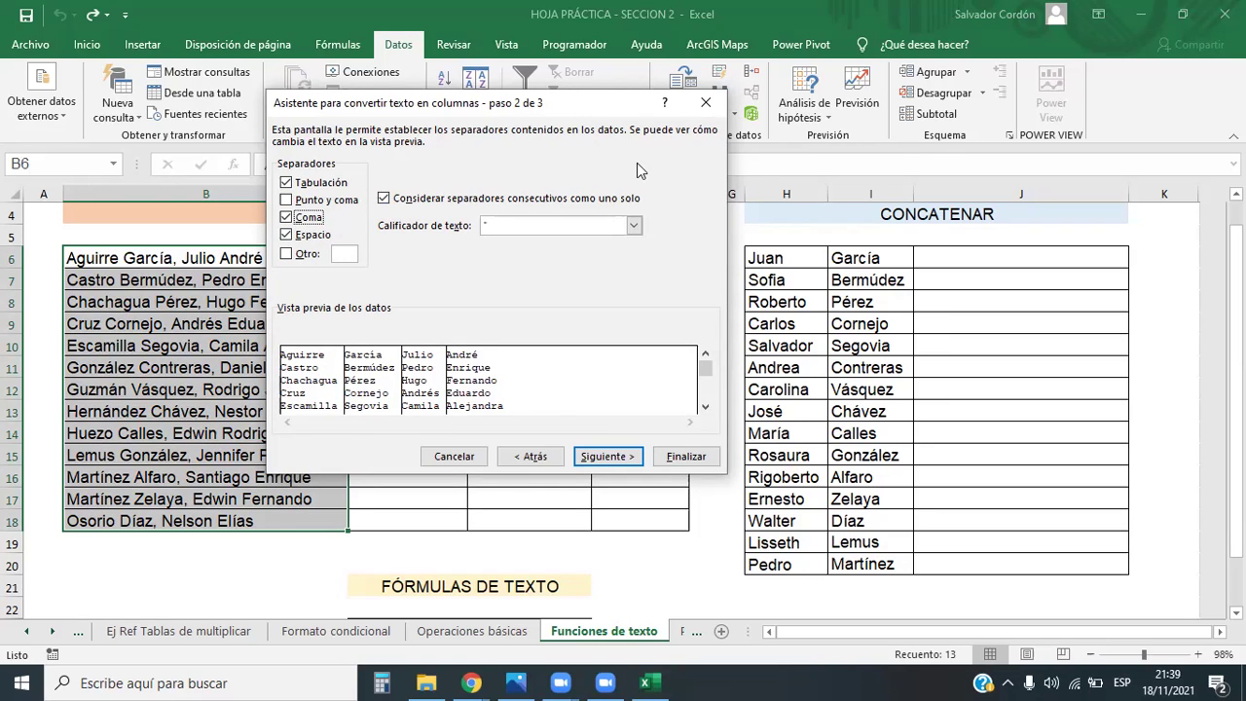
click(628, 458)
click(686, 457)
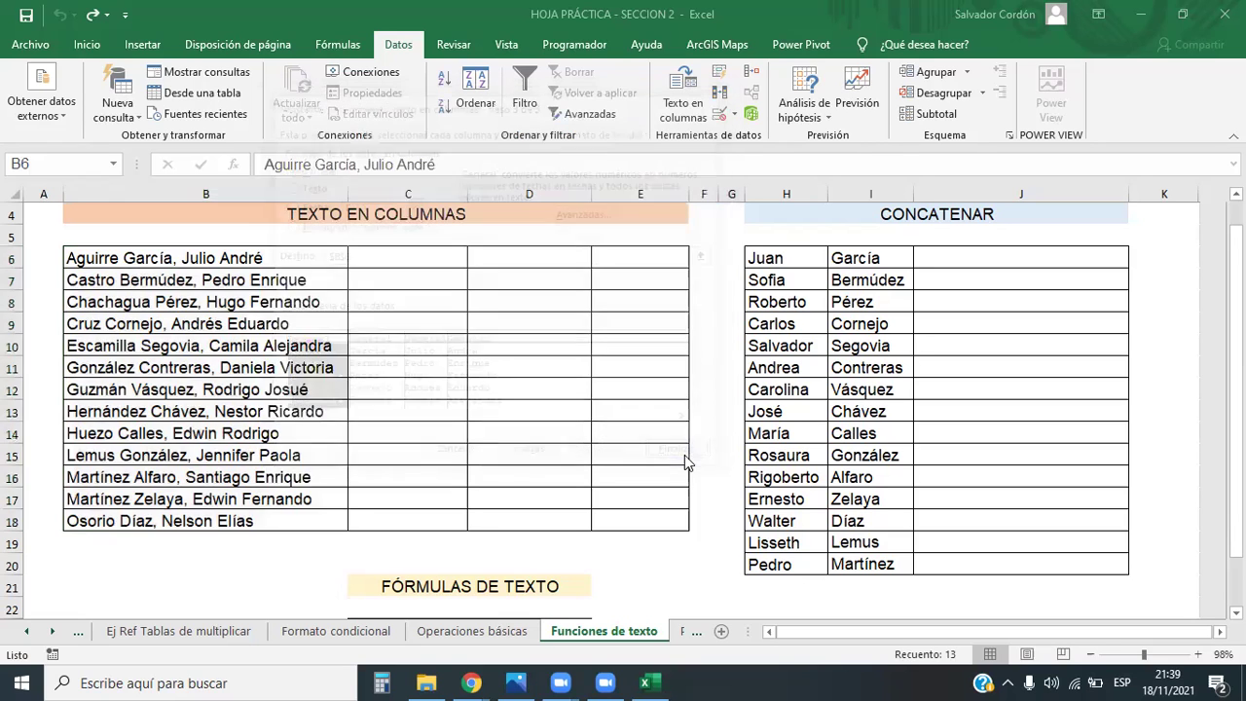
click(584, 392)
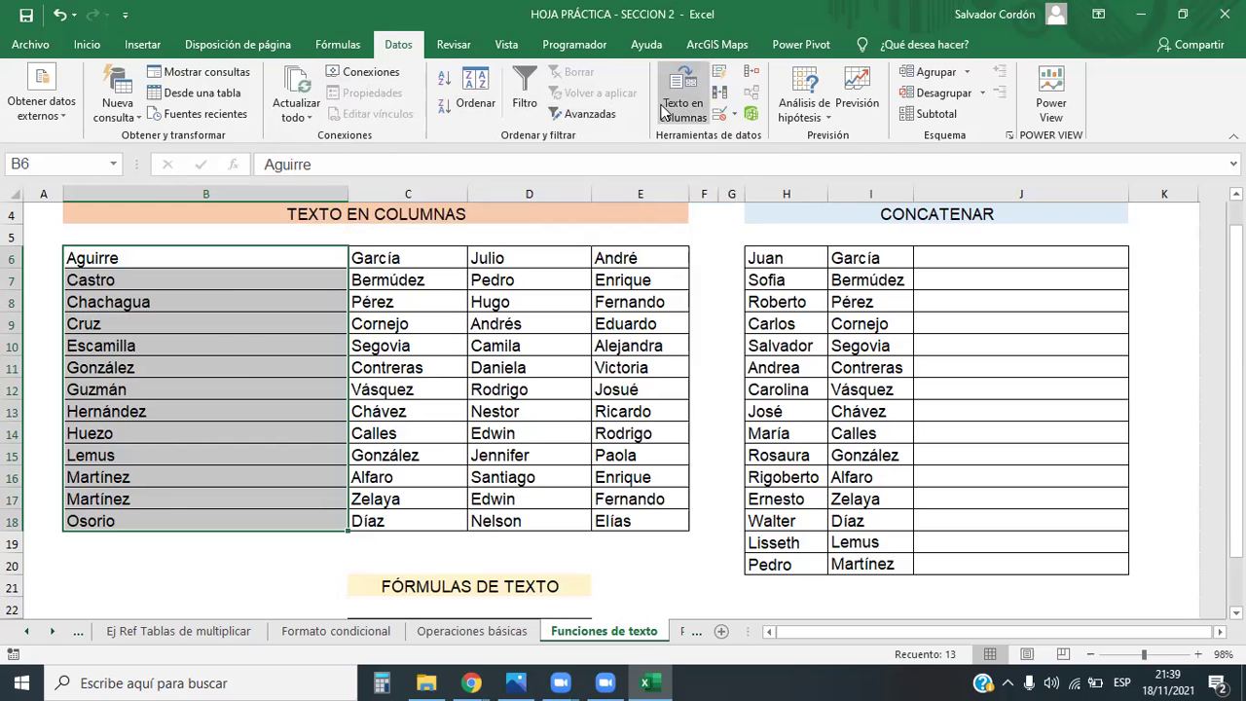
Step: Undo the word-by-word split and remove the space between the two surnames in cell B6
key(ctrl+z)
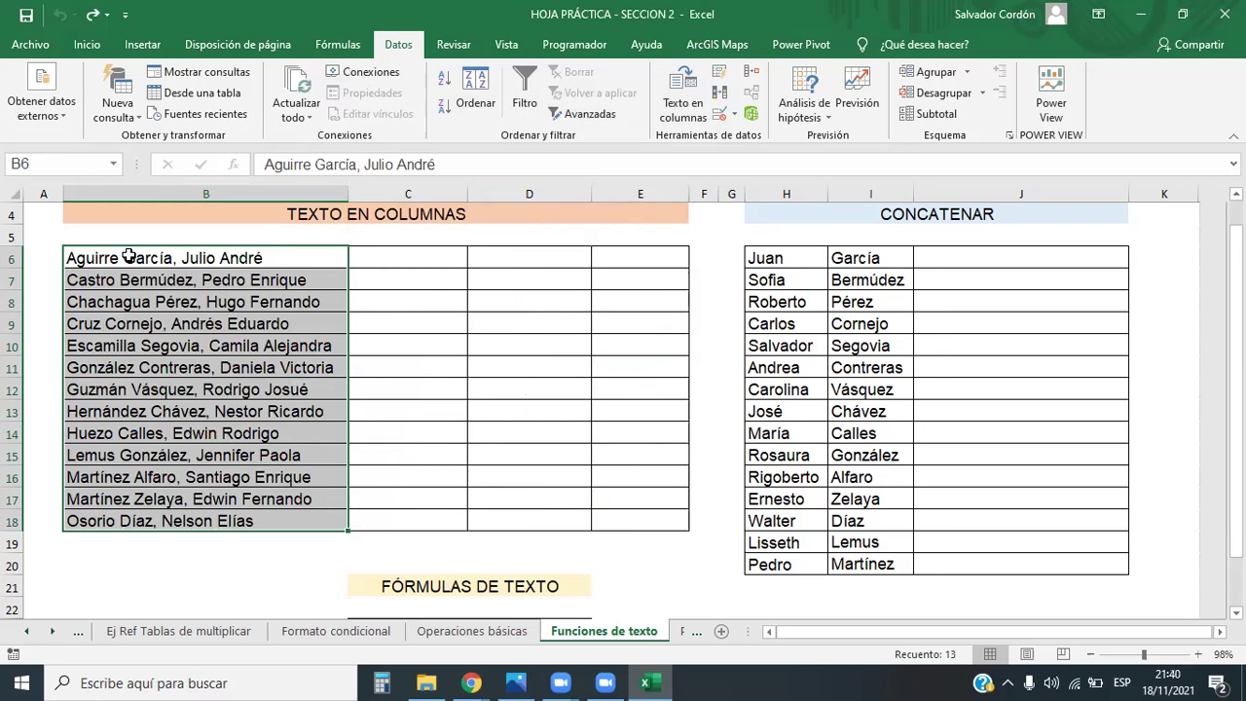
double_click(125, 258)
key(BackSpace)
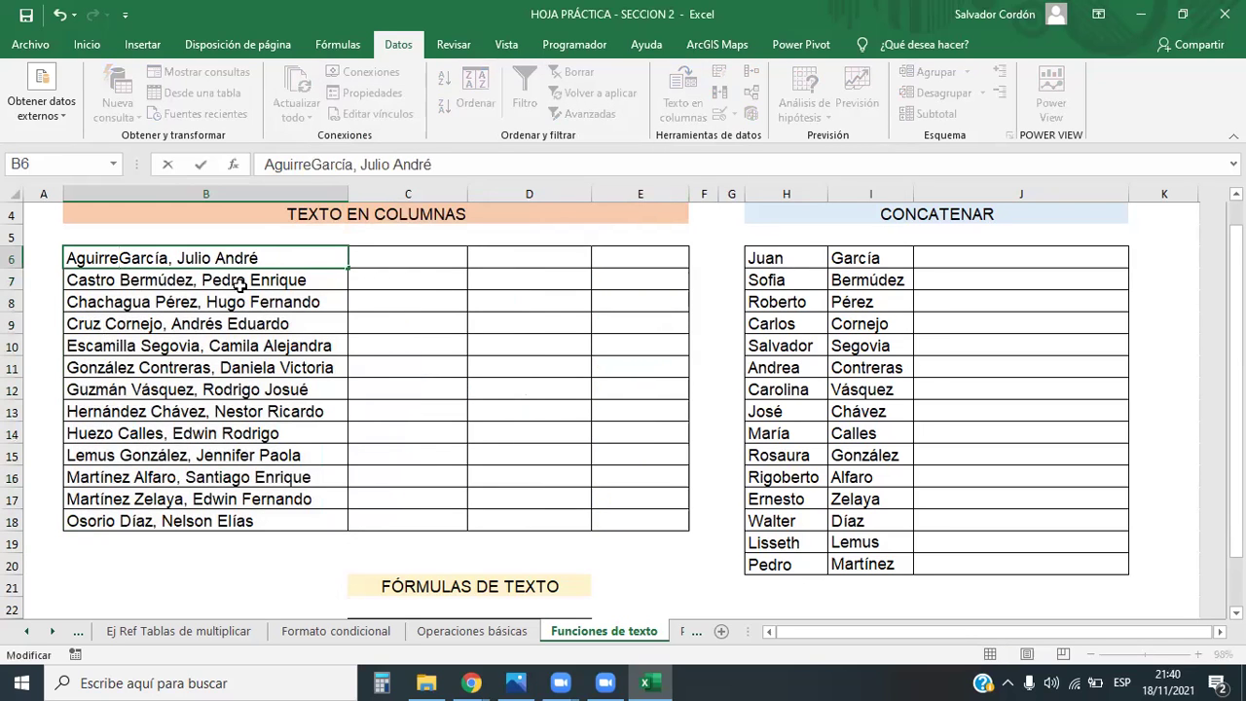
key(Return)
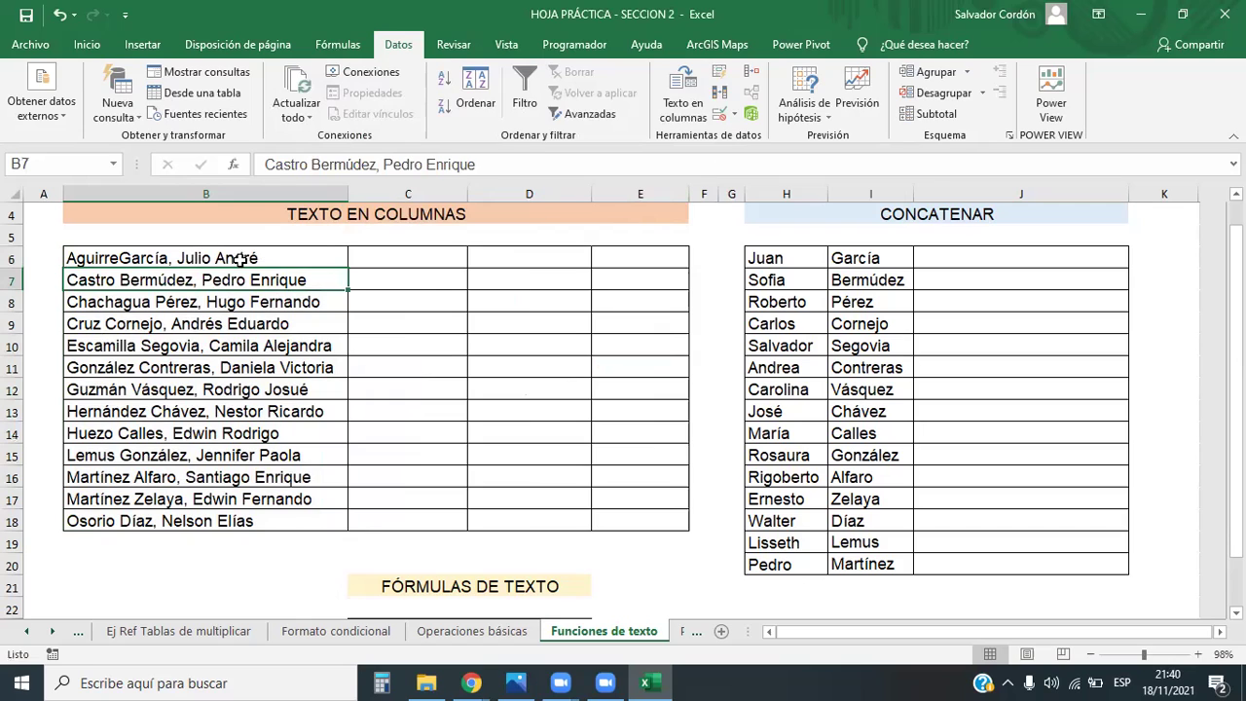
Step: Highlight the joined surnames in cell B6 and restore the space between them
double_click(163, 258)
drag(166, 258, 27, 255)
click(174, 280)
double_click(163, 258)
drag(167, 258, 54, 253)
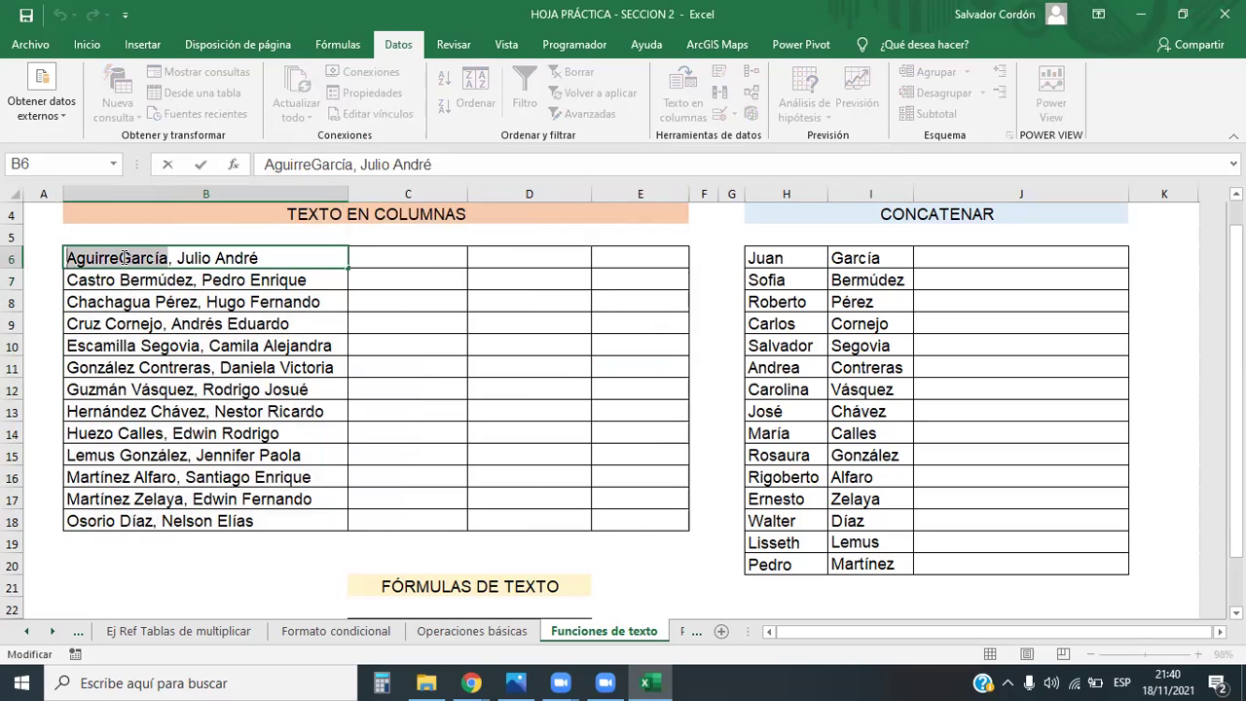
key(Right)
key(Left)
key(Left)
key(Left)
key(Left)
key(Left)
key(Left)
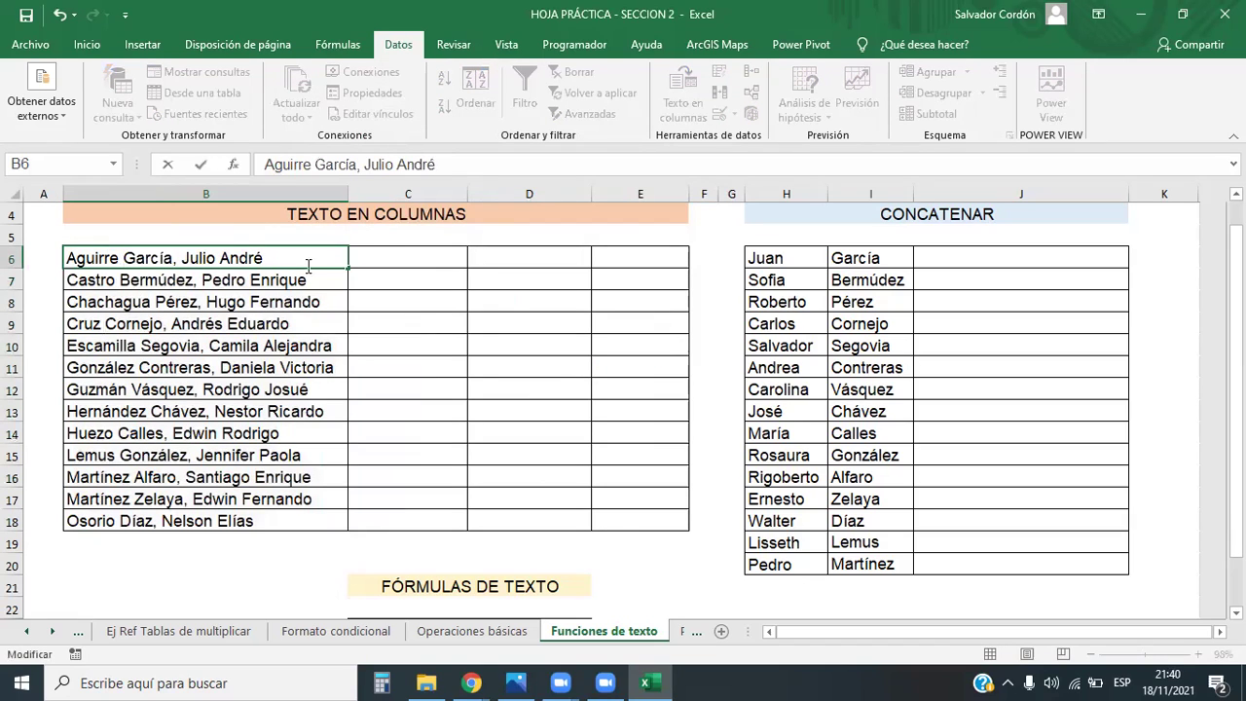
click(391, 251)
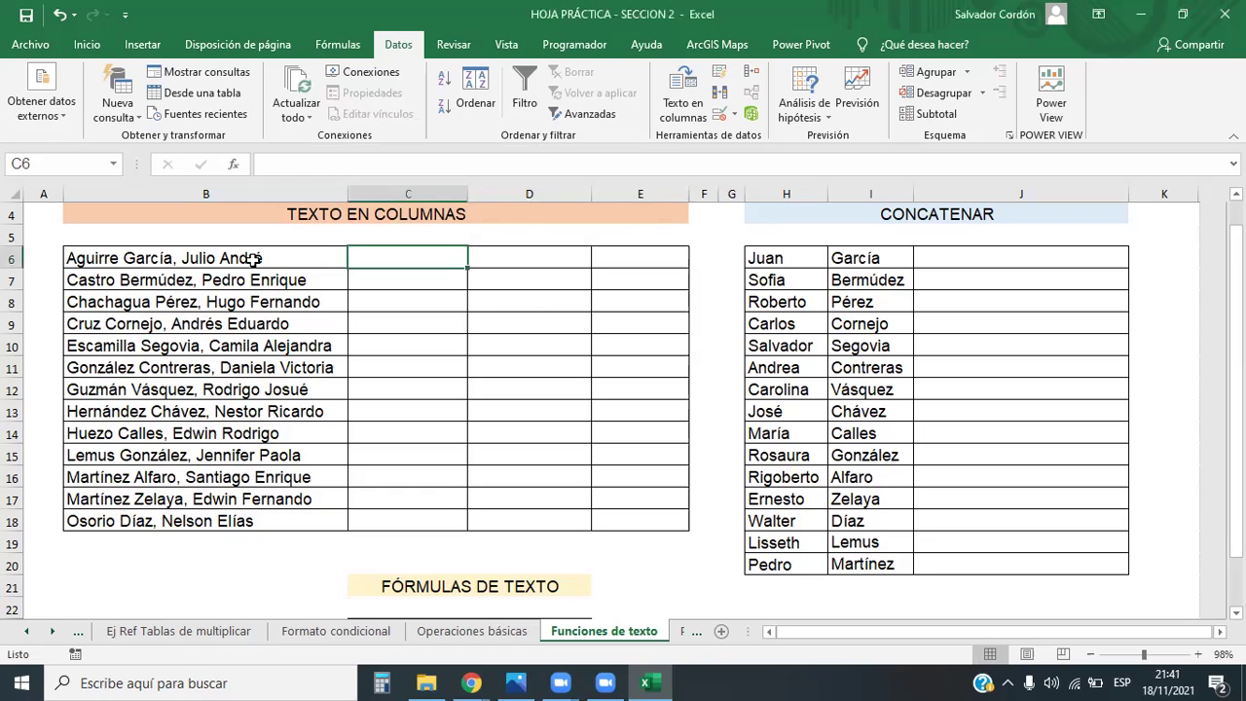
Step: Split the names in B6:B18 with Text to Columns, adding "." as a custom delimiter to tab, comma and space and replacing existing data
drag(253, 259, 279, 516)
click(683, 97)
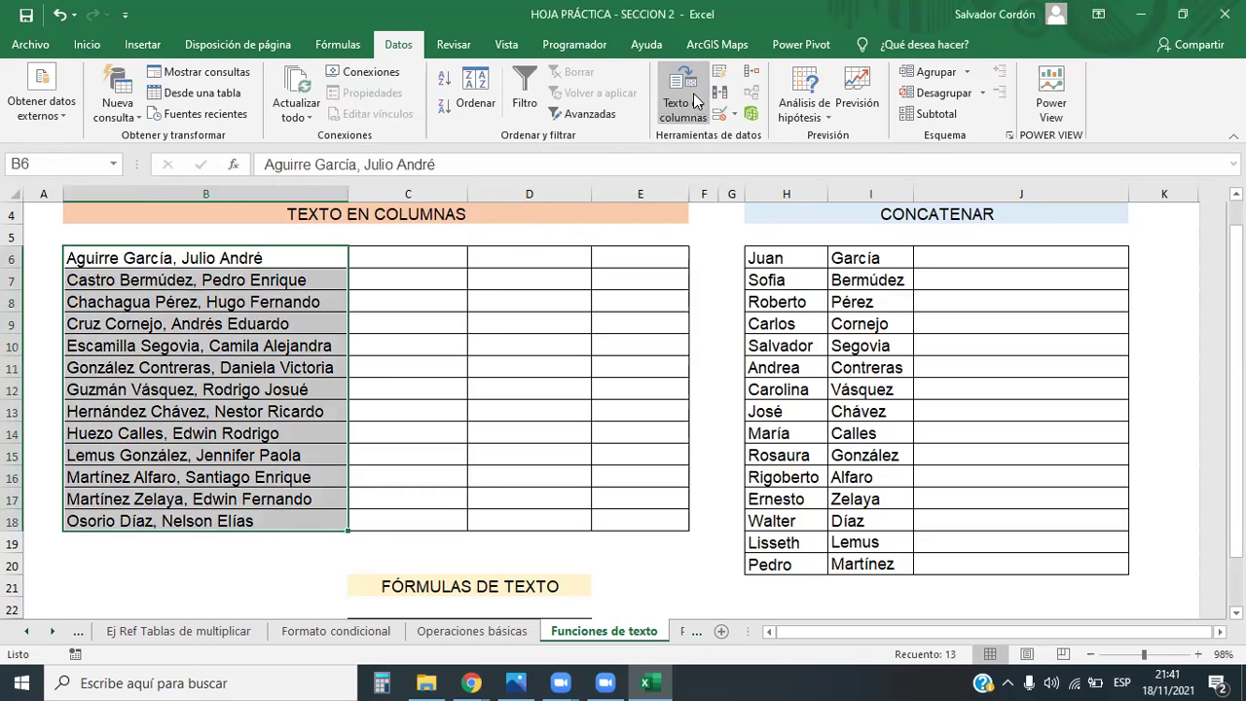
click(608, 456)
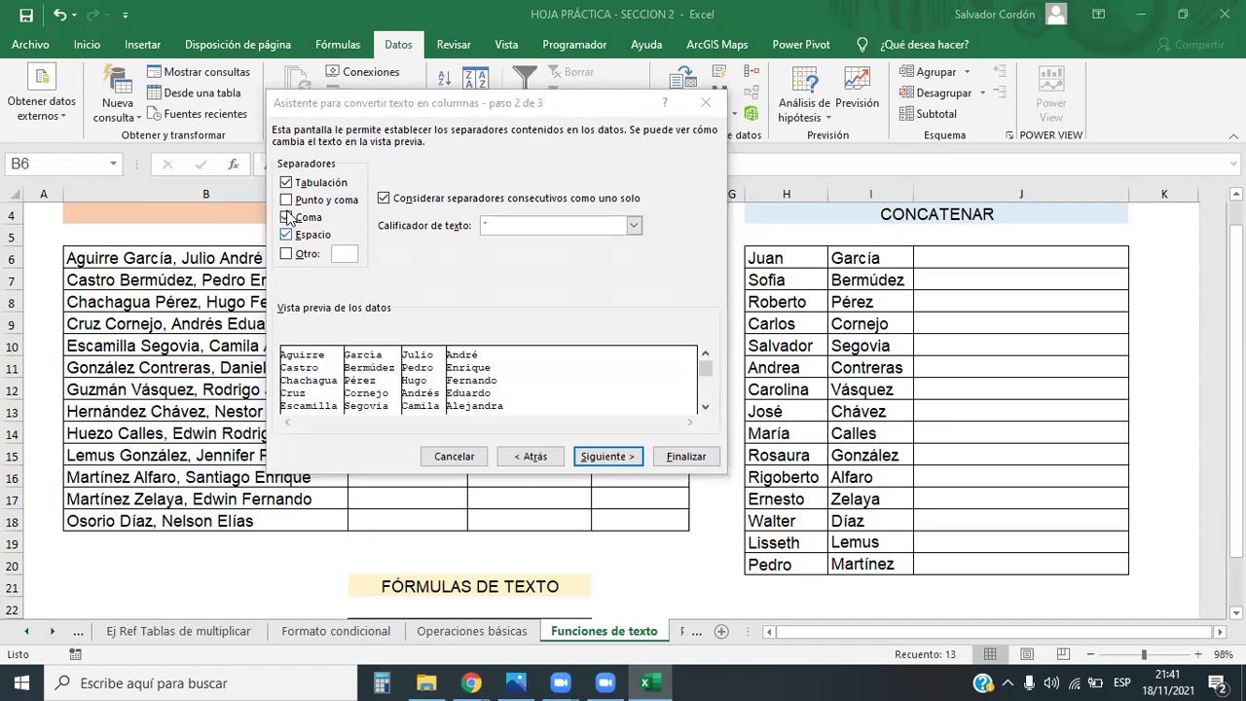
click(287, 253)
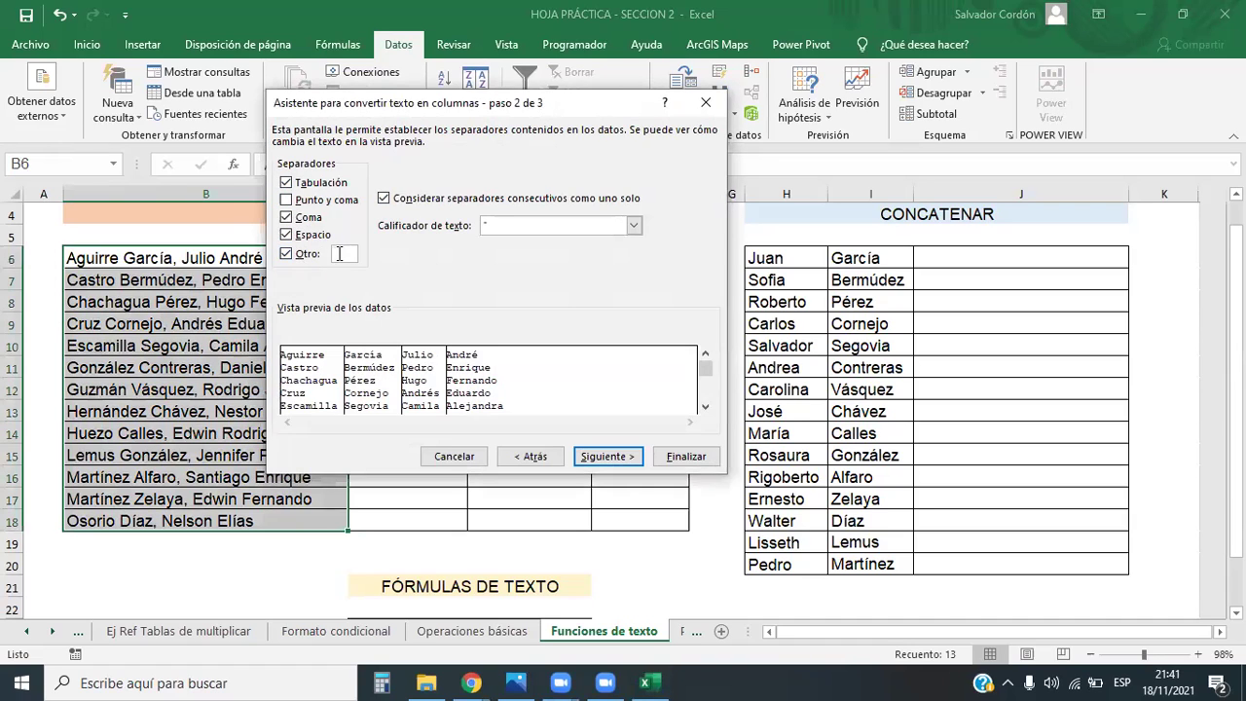
text(.)
click(591, 457)
click(686, 456)
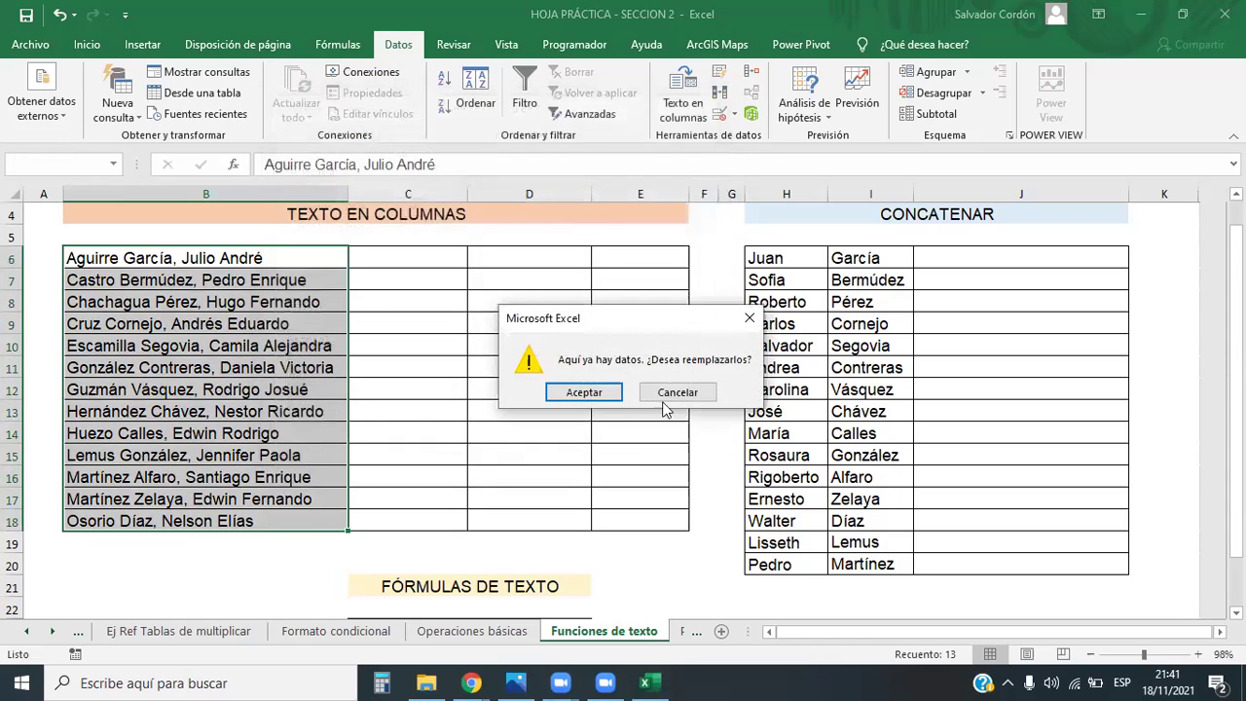
click(584, 389)
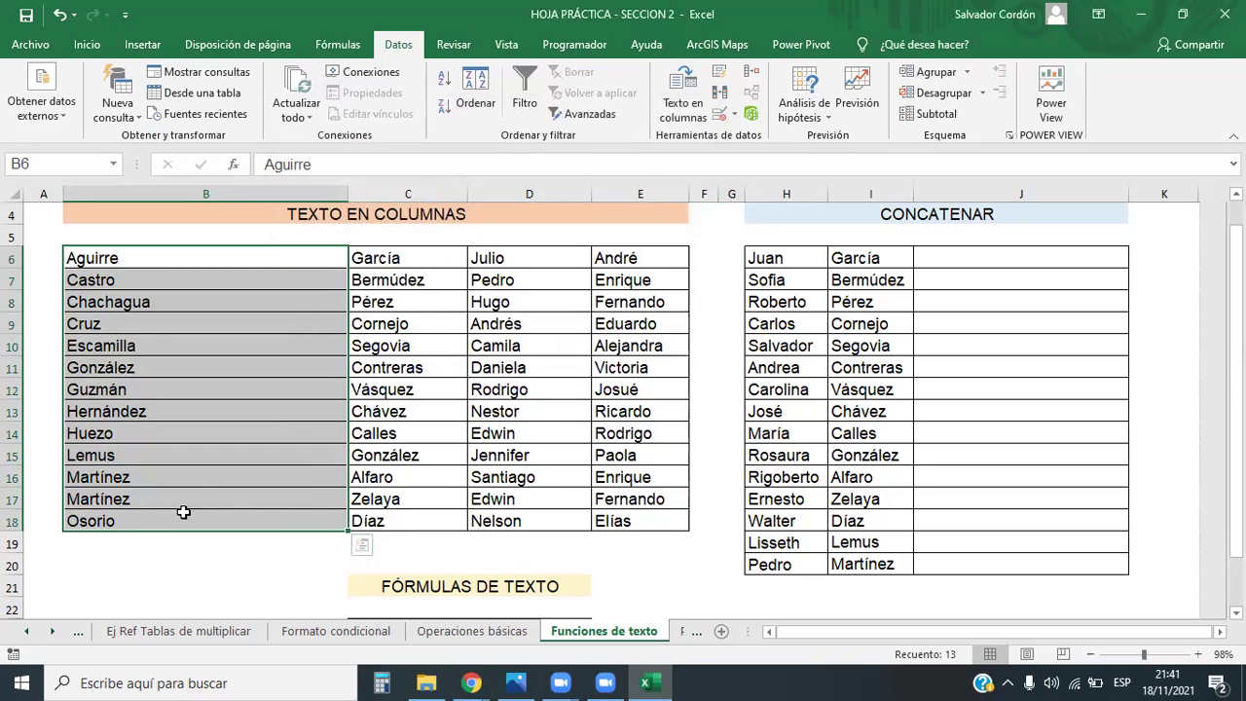
Step: Undo the word-by-word split of the names
click(682, 104)
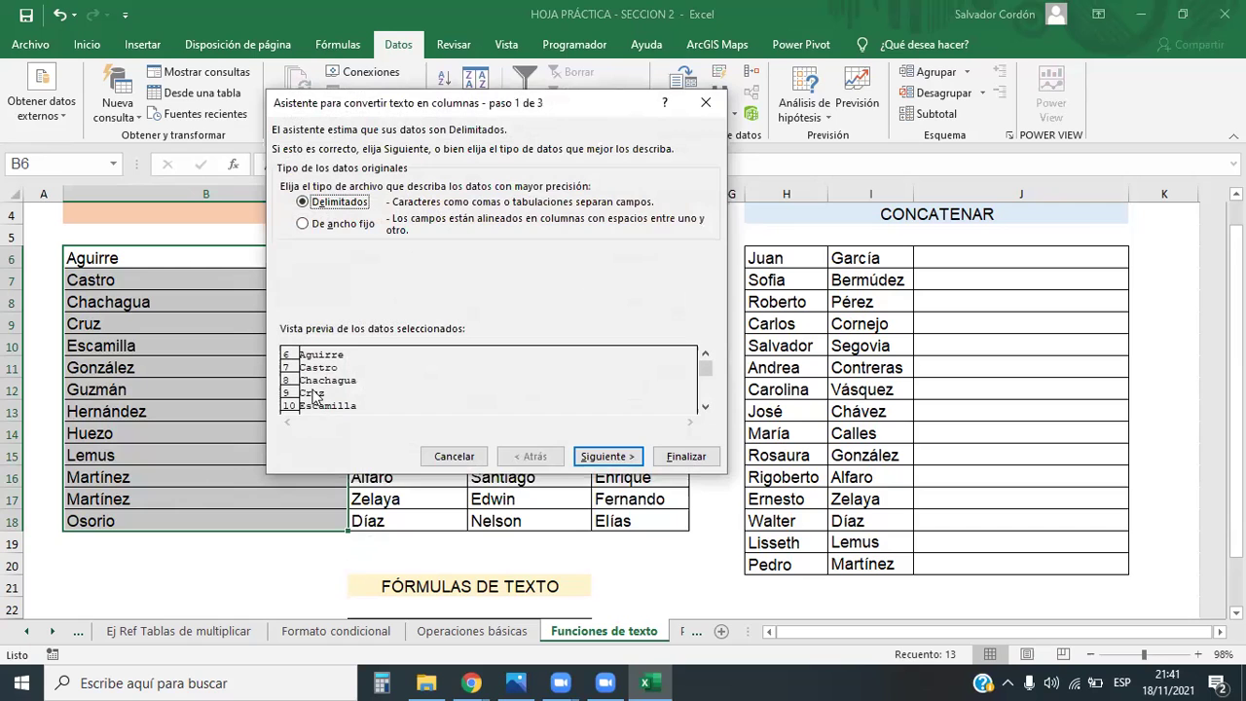
click(706, 102)
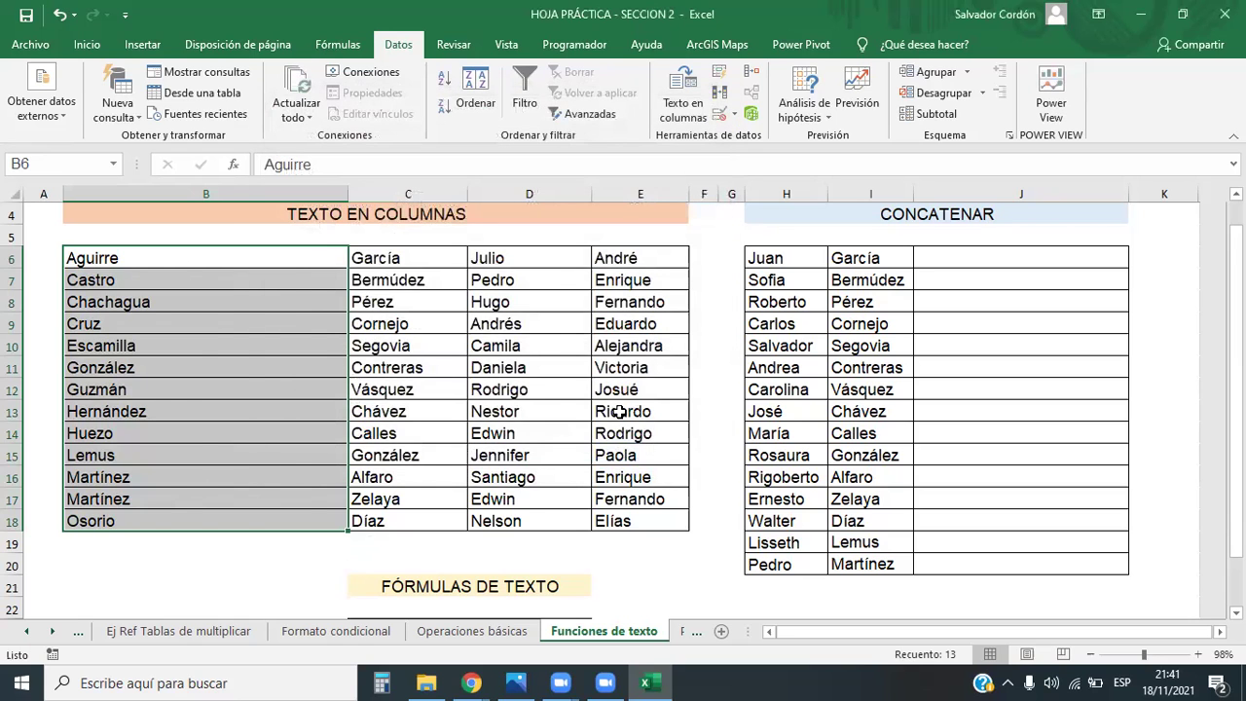
key(ctrl+z)
Step: Remove the space between the two surnames in cells B6 and B10
double_click(124, 258)
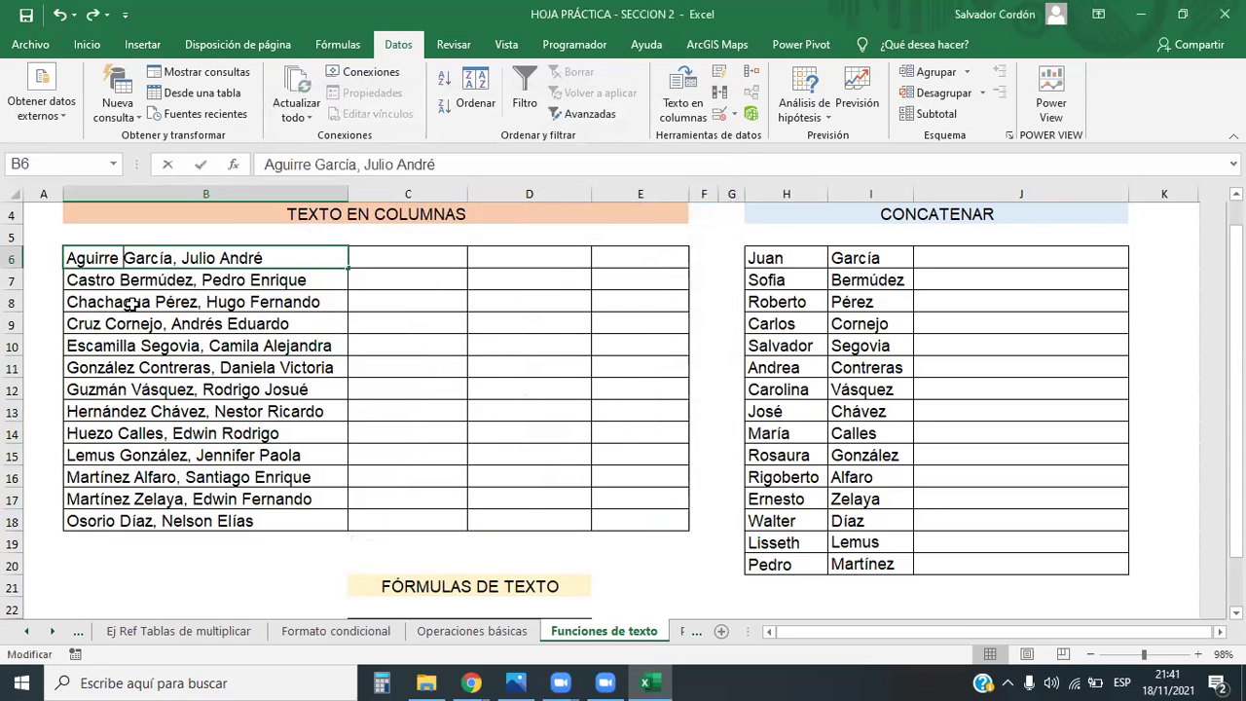
key(BackSpace)
key(Return)
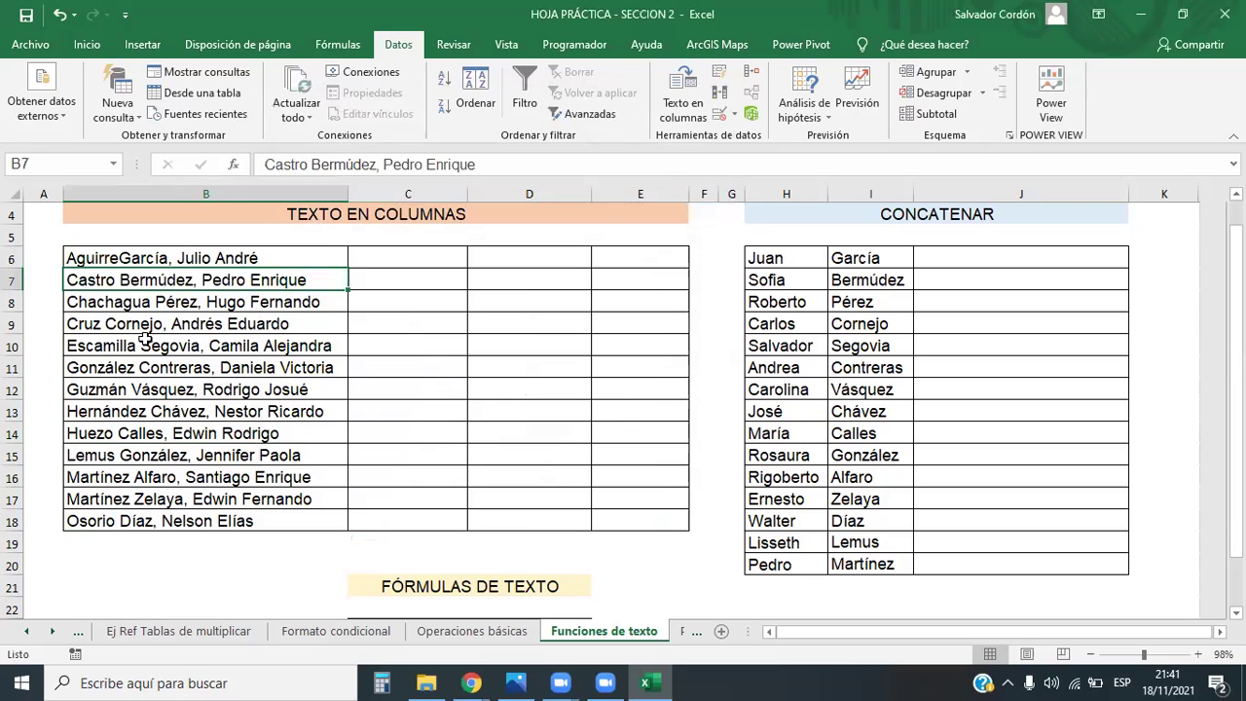
double_click(142, 342)
key(BackSpace)
key(Return)
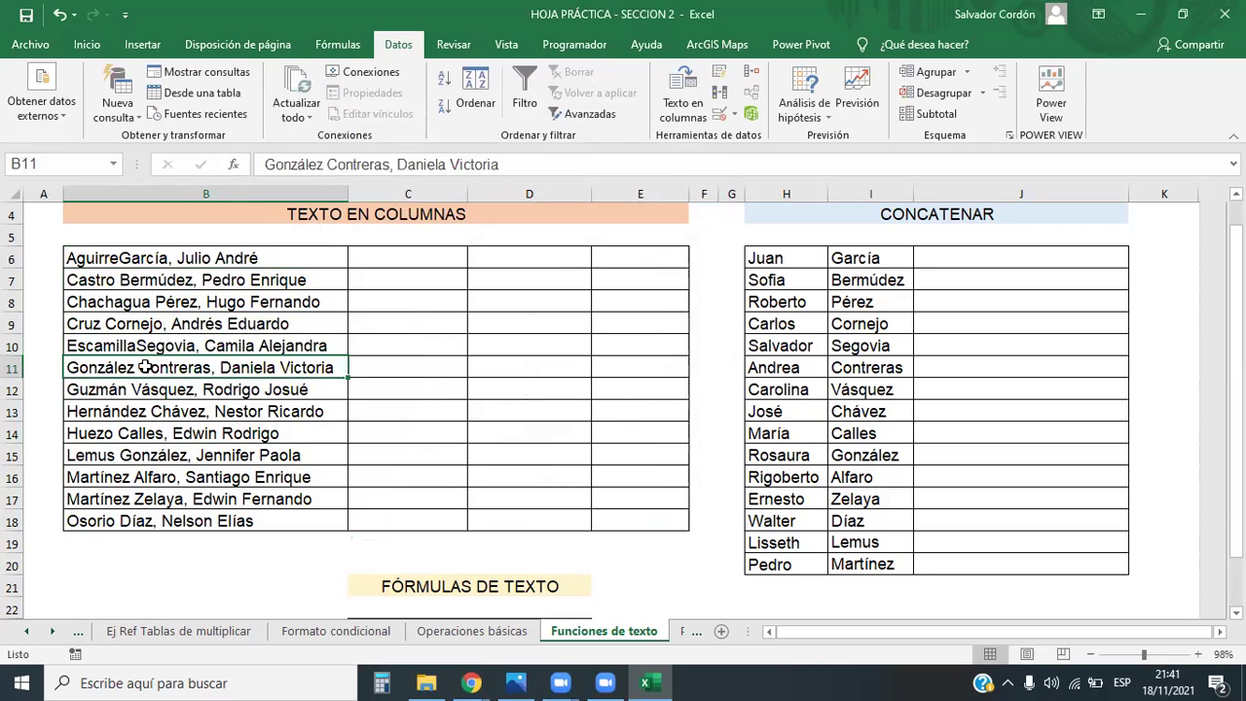
Step: Preview the delimited split of B6:B18 in Text to Columns and return to the choice of data type
drag(239, 261, 265, 518)
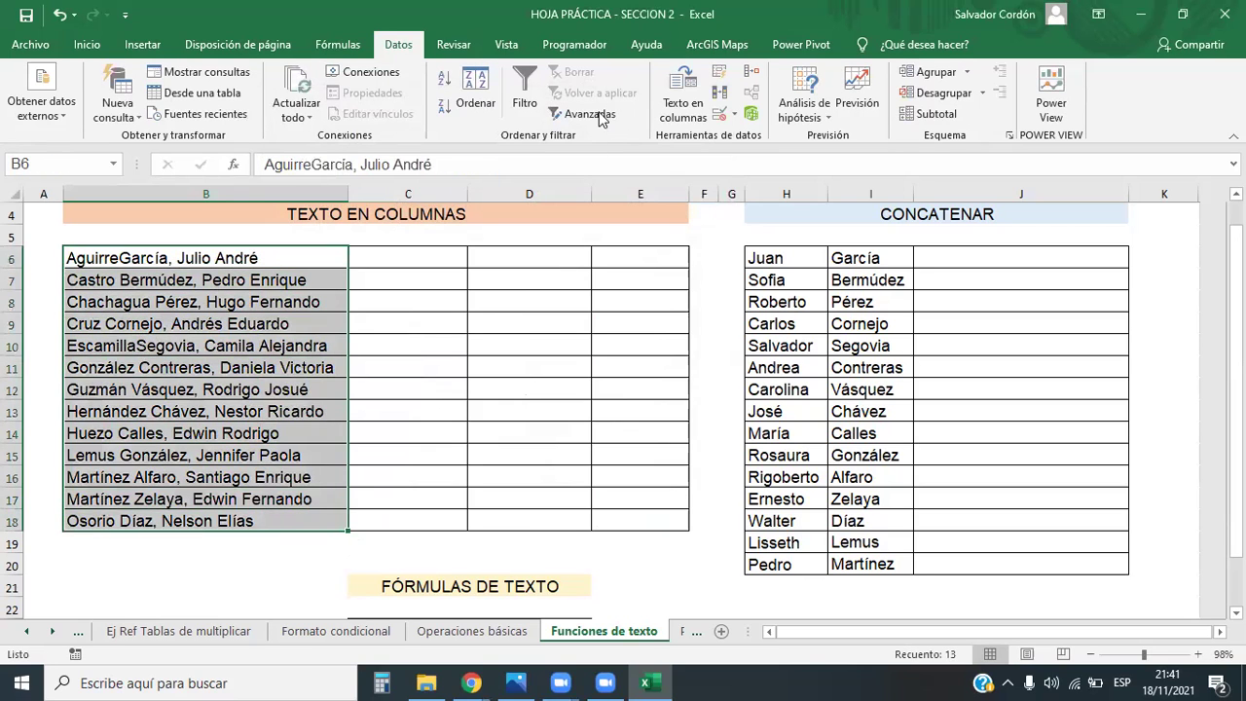
click(683, 96)
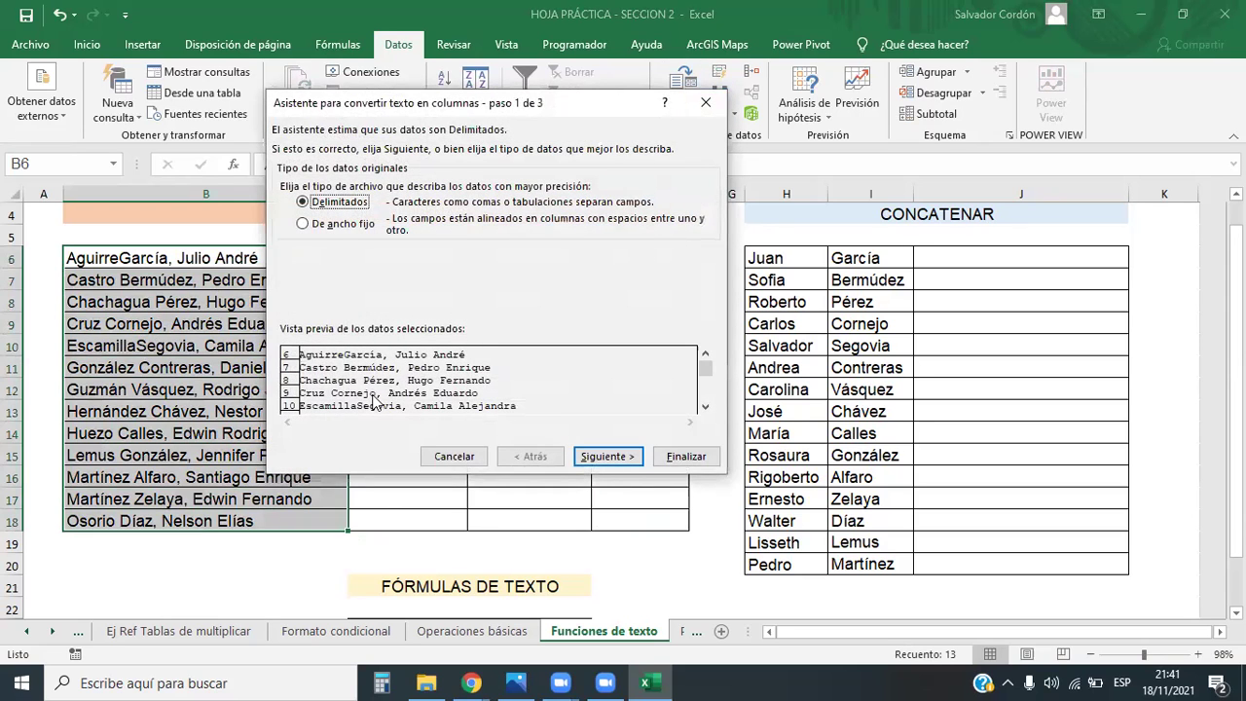
click(606, 457)
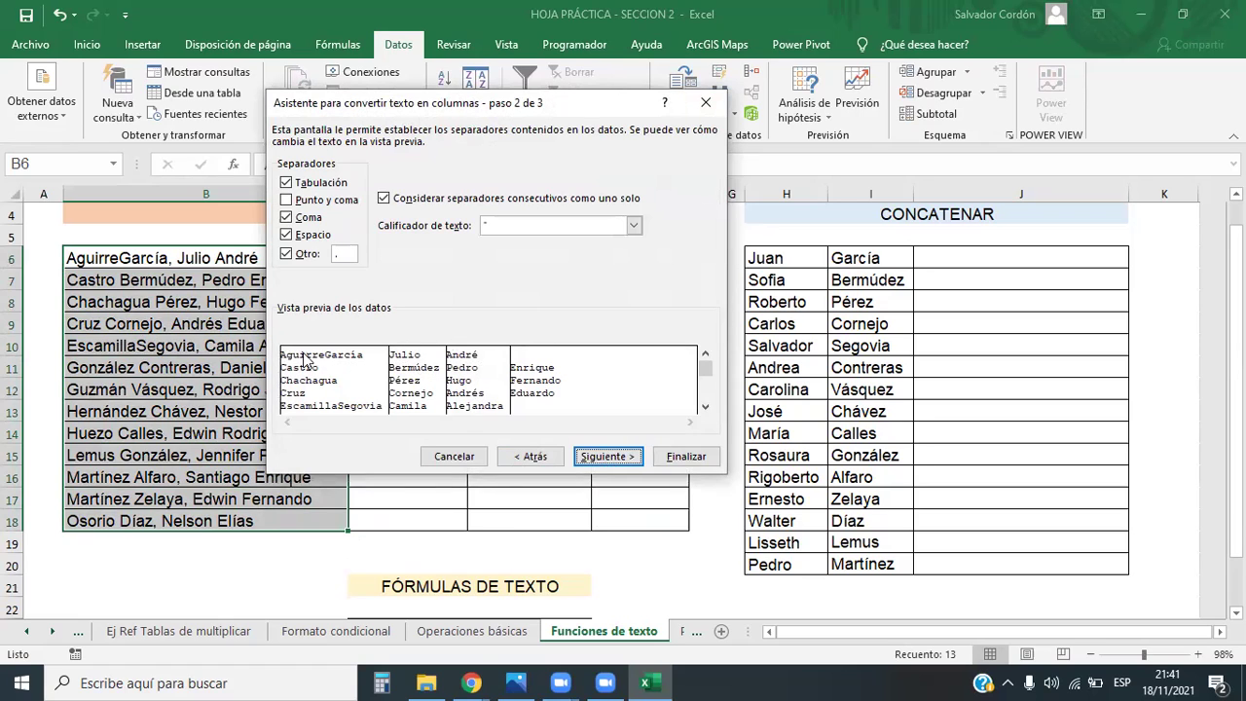
click(531, 457)
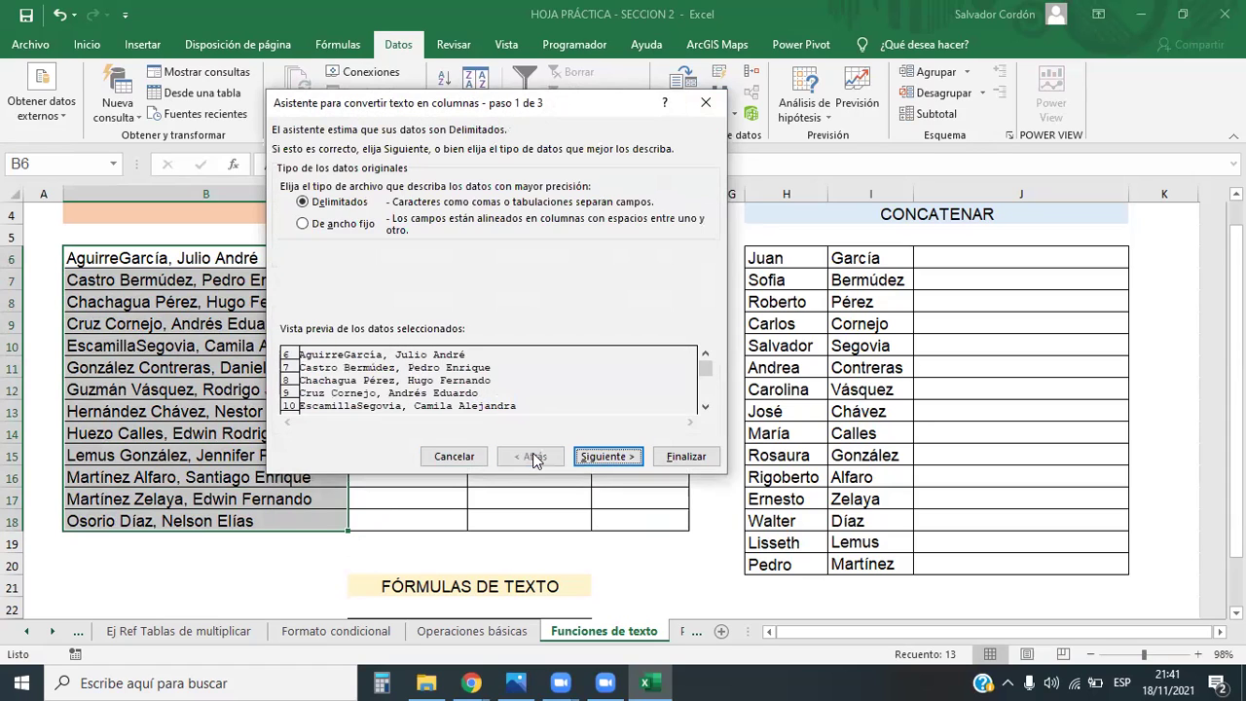
Step: Split the names by fixed width with one column break after the seventh character, replacing existing data
click(307, 225)
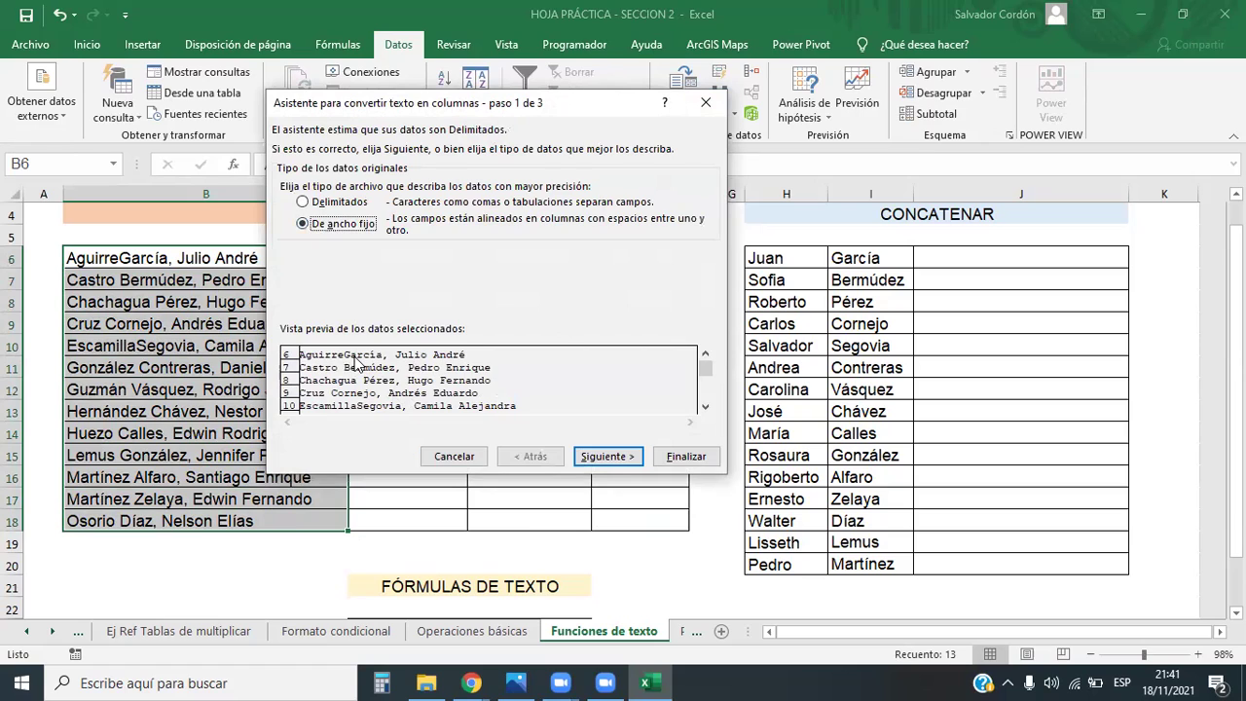
click(607, 455)
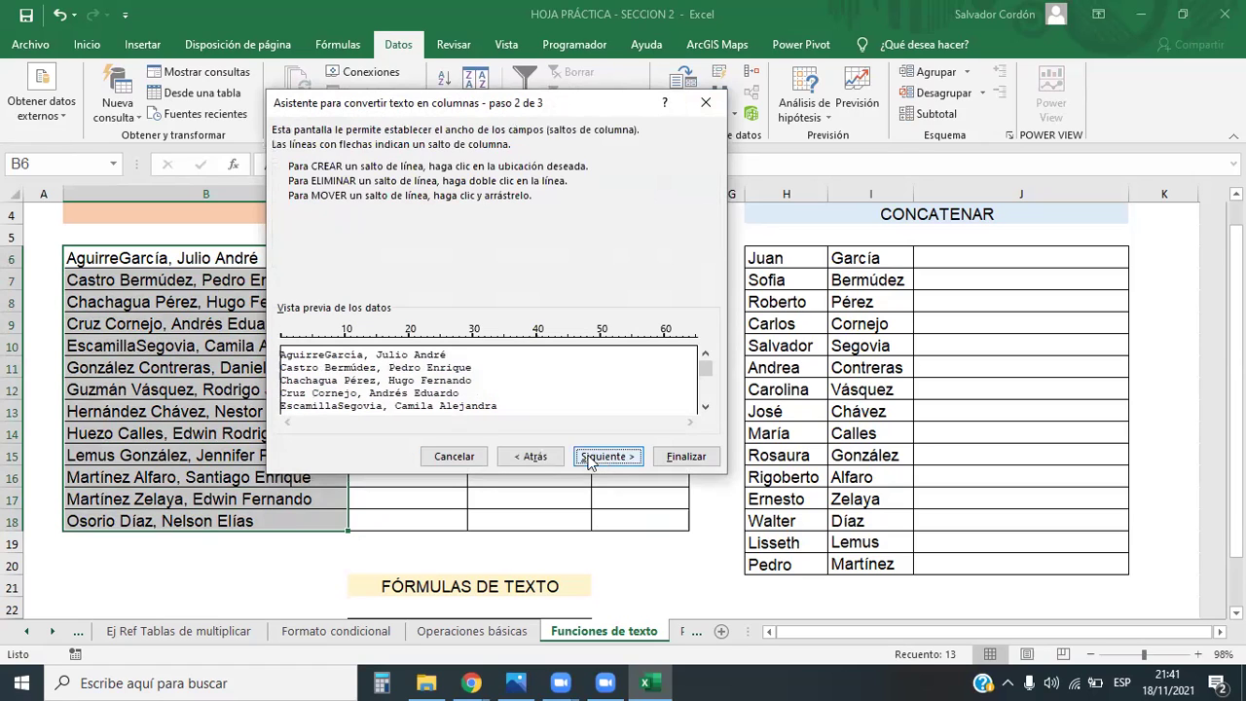
click(325, 343)
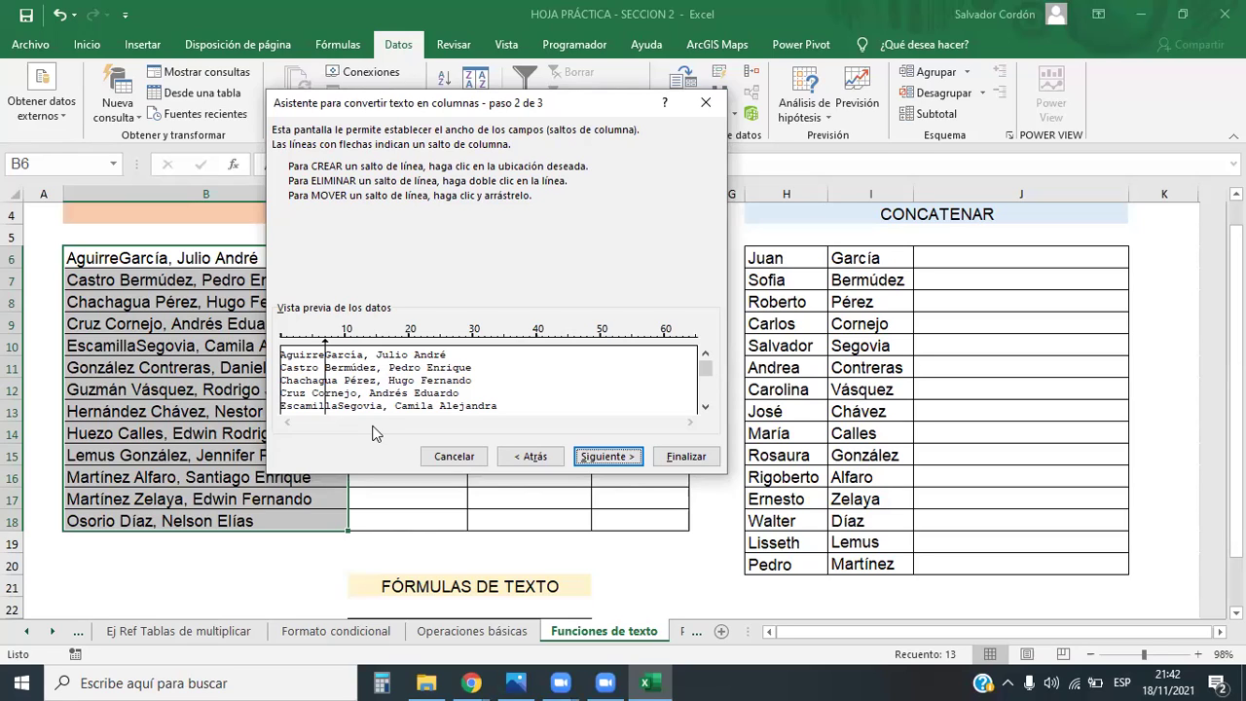
click(606, 457)
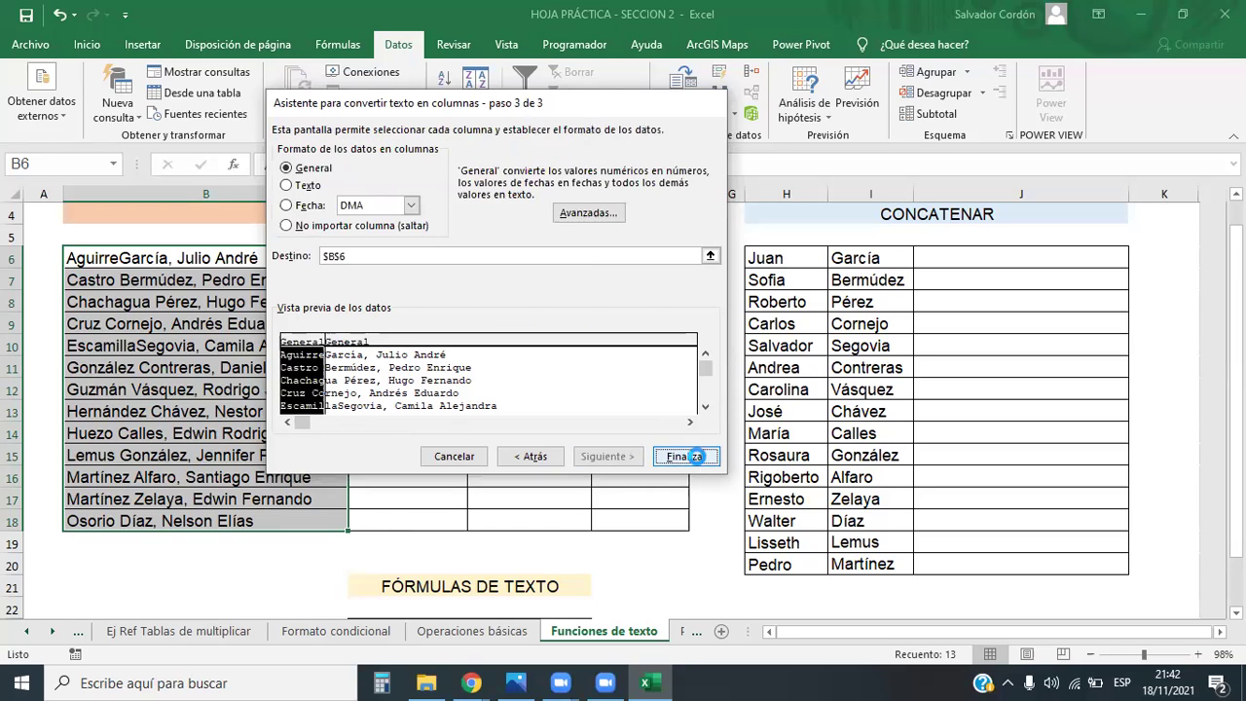
click(694, 457)
click(574, 395)
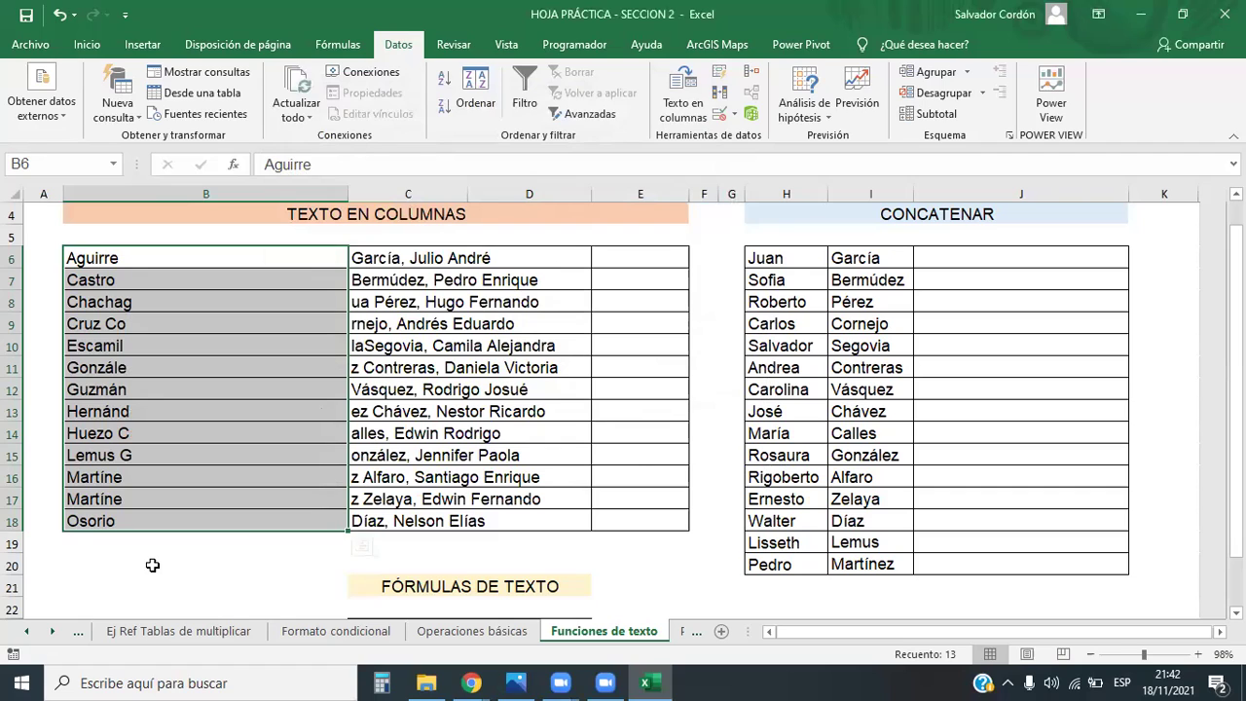
Step: Undo the fixed-width split and restore the space between the surnames in cells B6 and B10
click(136, 323)
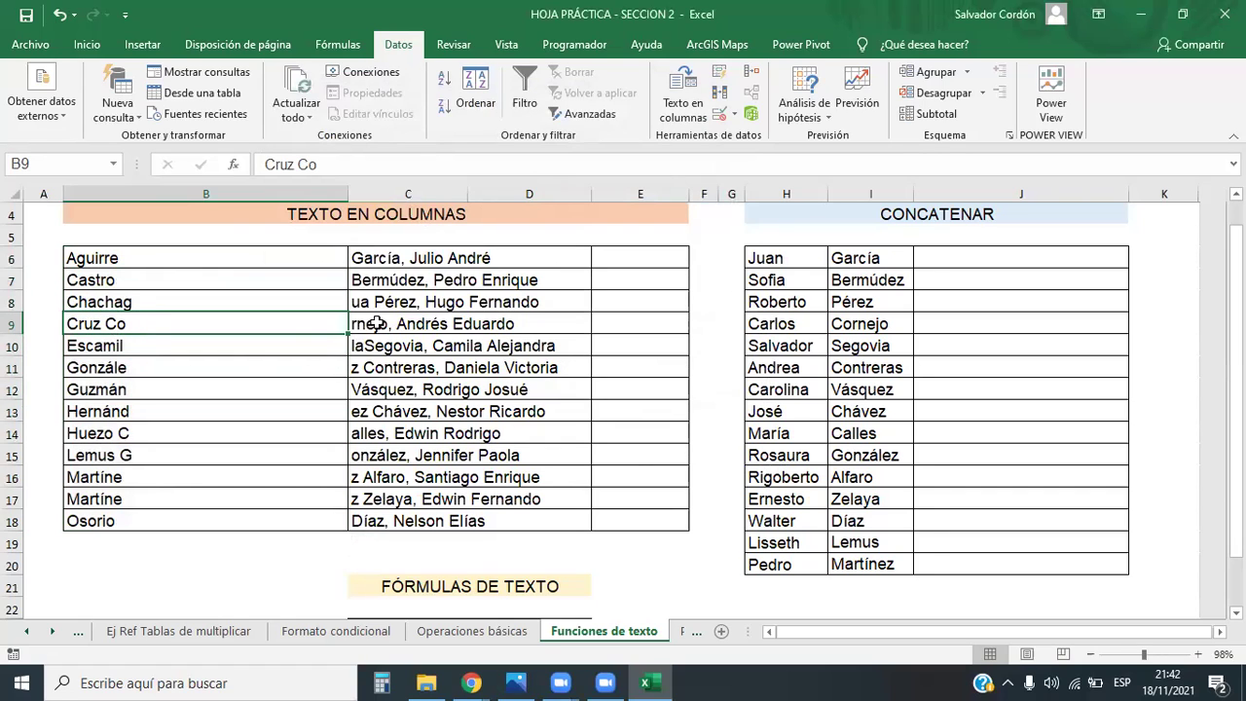
key(ctrl+z)
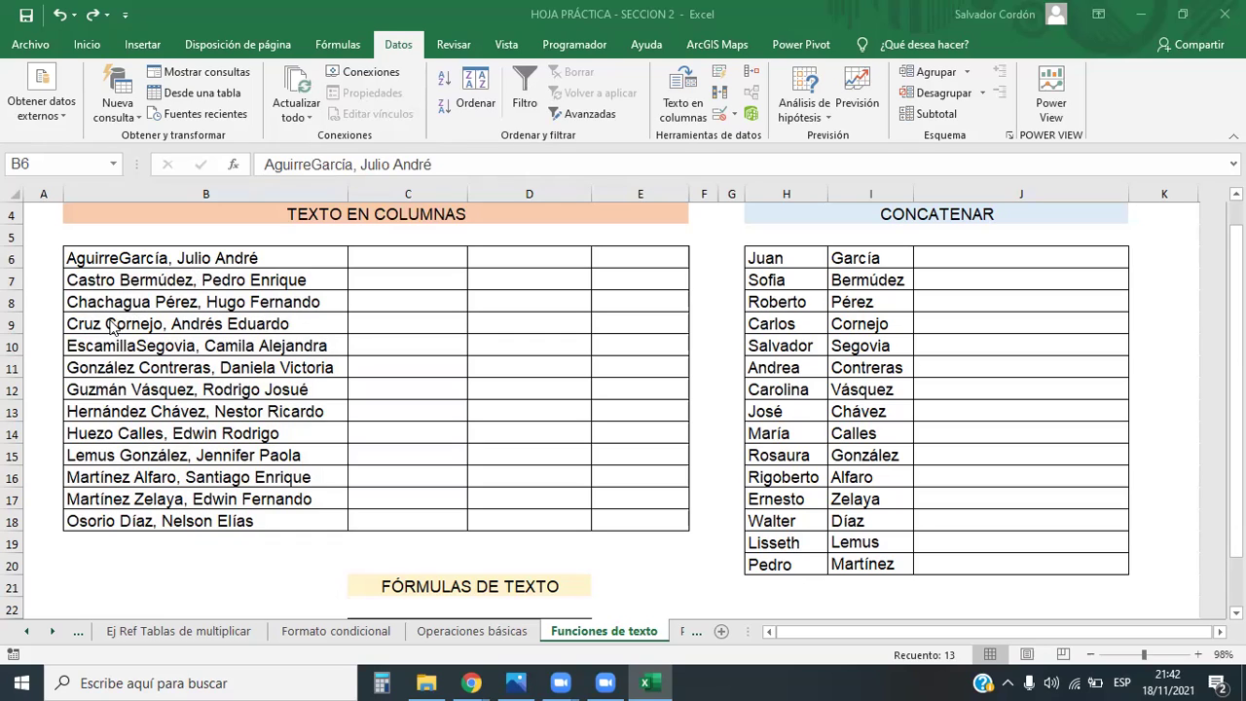
double_click(124, 265)
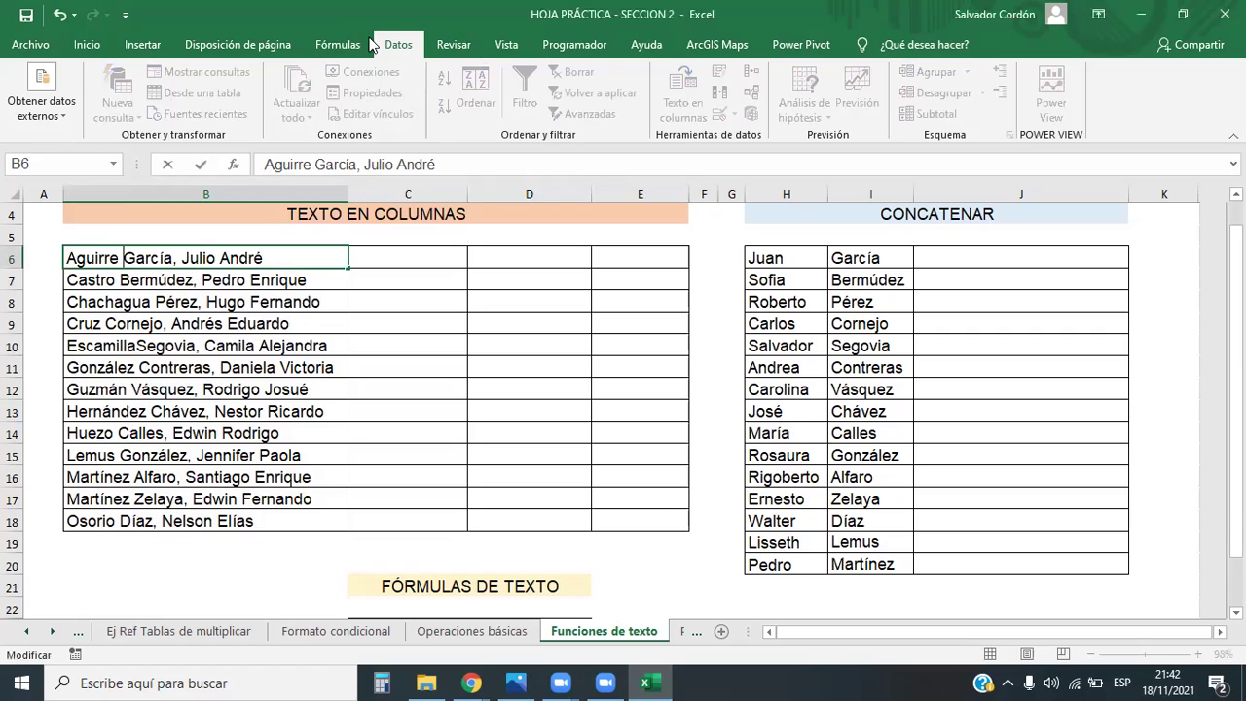
double_click(136, 347)
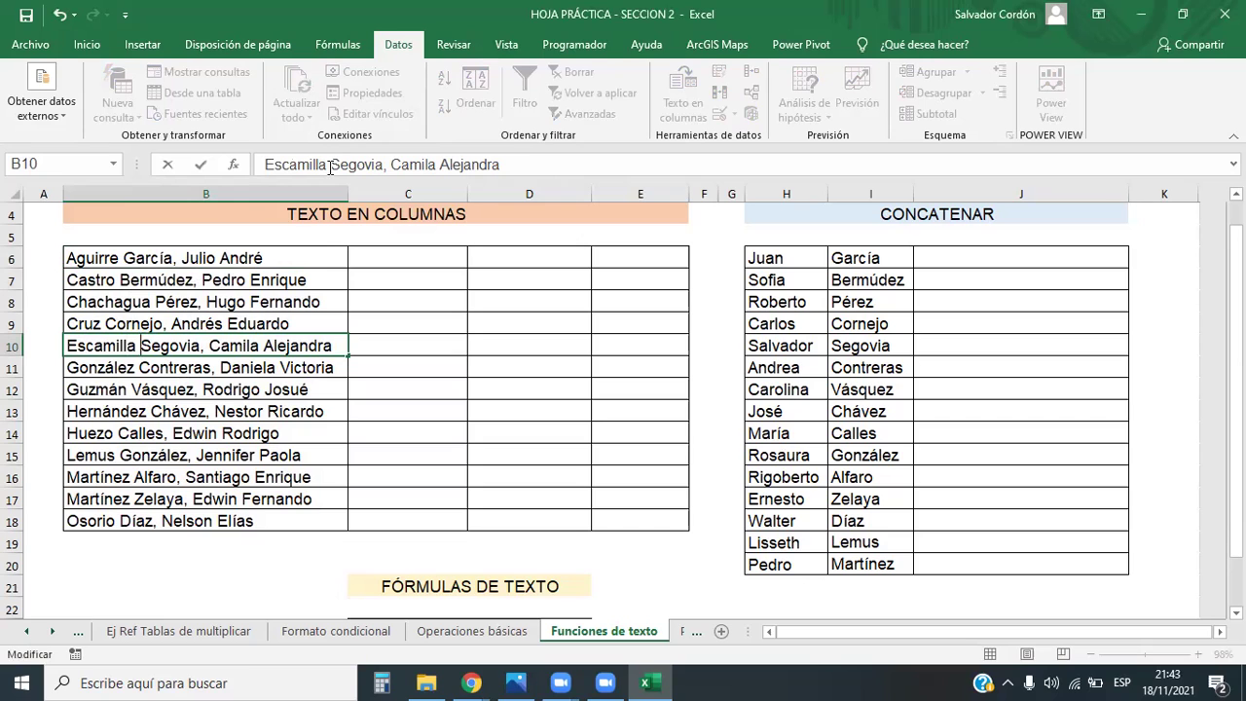
click(452, 407)
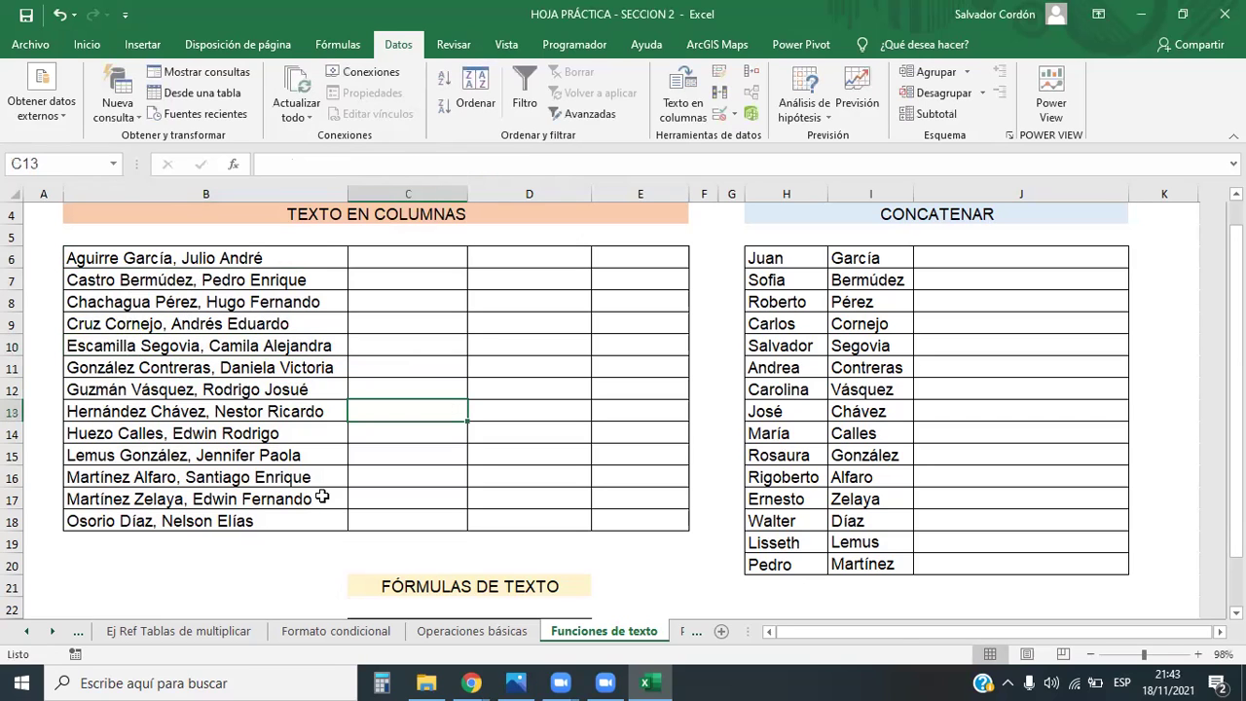
Step: Split B6:B18 with Text to Columns using only tab and comma delimiters, with consecutive delimiters treated separately and existing data replaced
drag(258, 259, 276, 527)
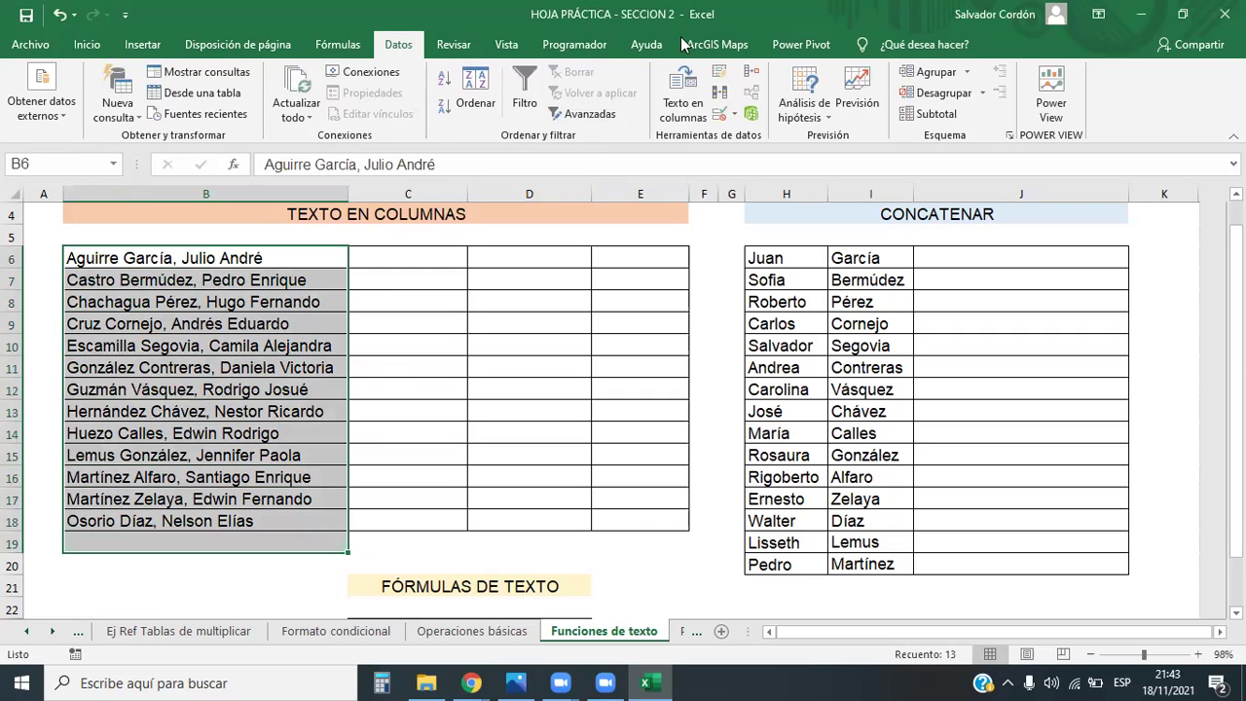
drag(259, 259, 302, 522)
click(682, 97)
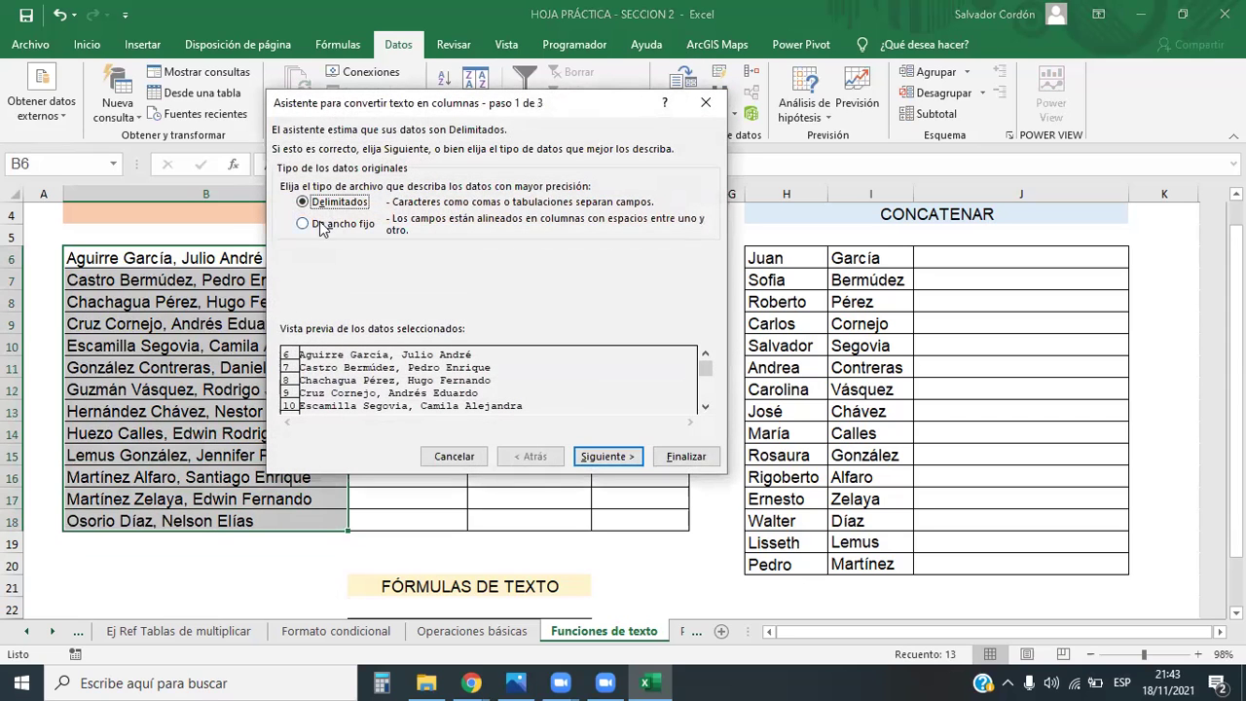
click(606, 456)
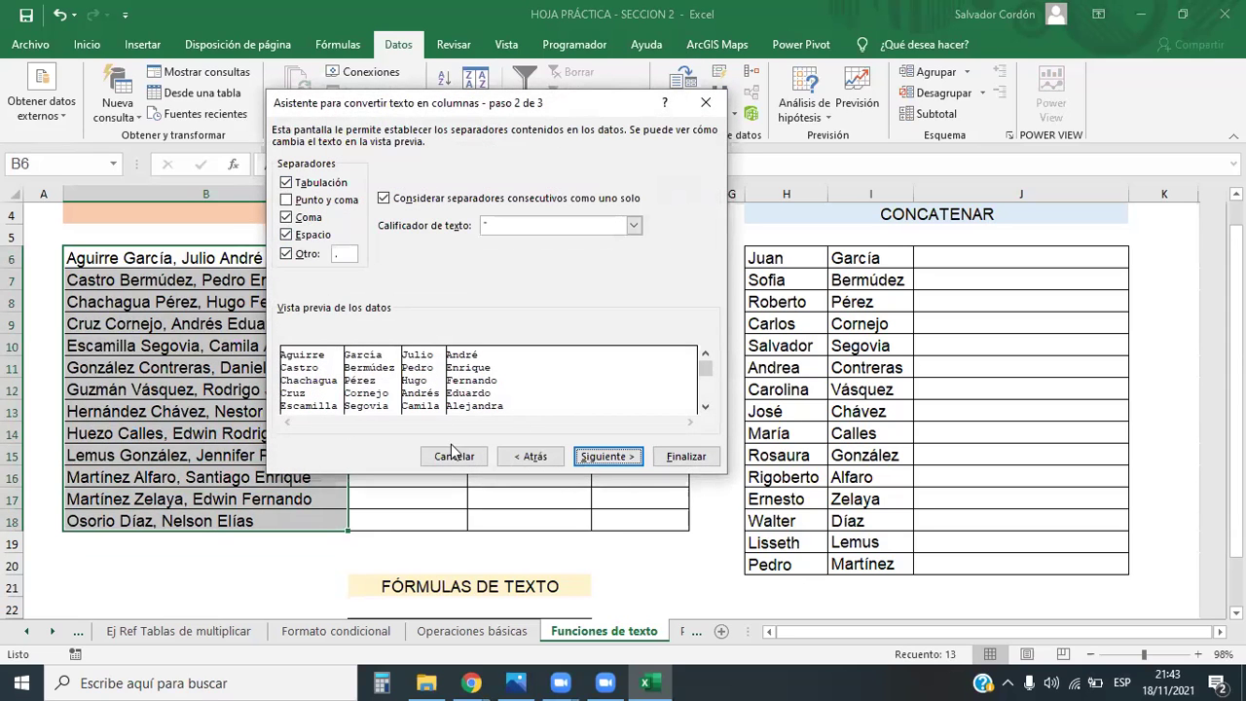
click(287, 257)
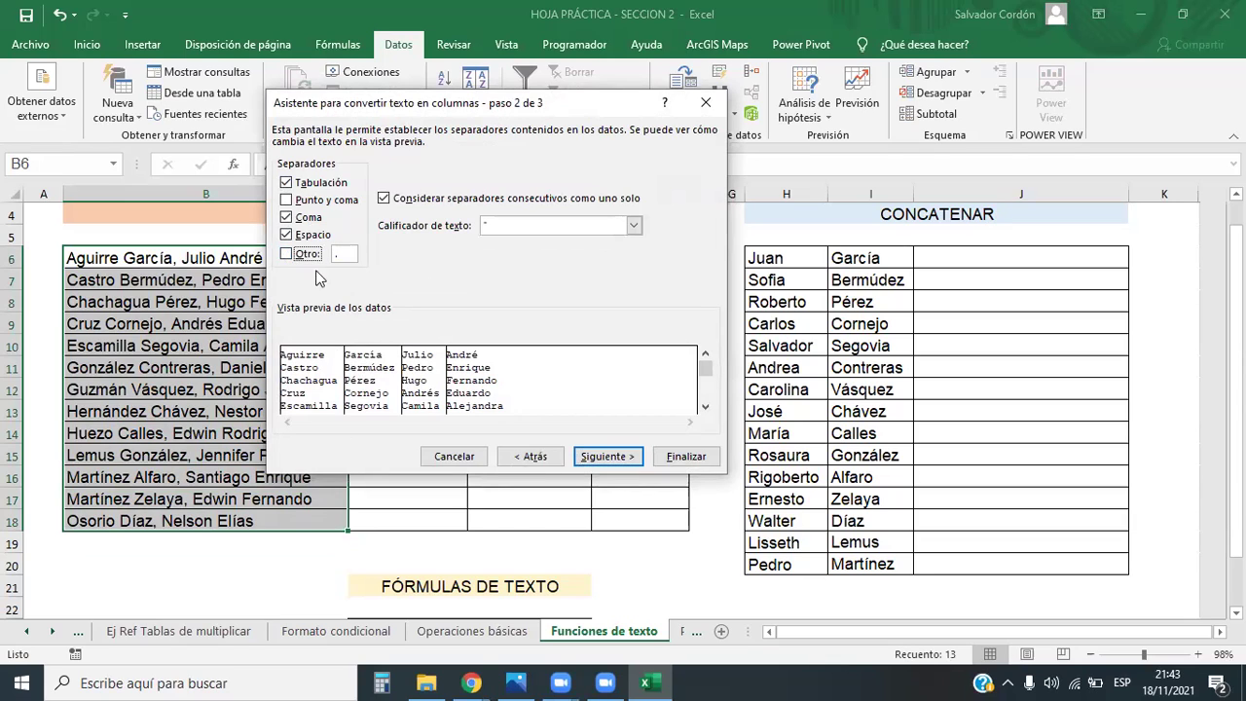
click(341, 255)
key(BackSpace)
click(286, 234)
click(287, 255)
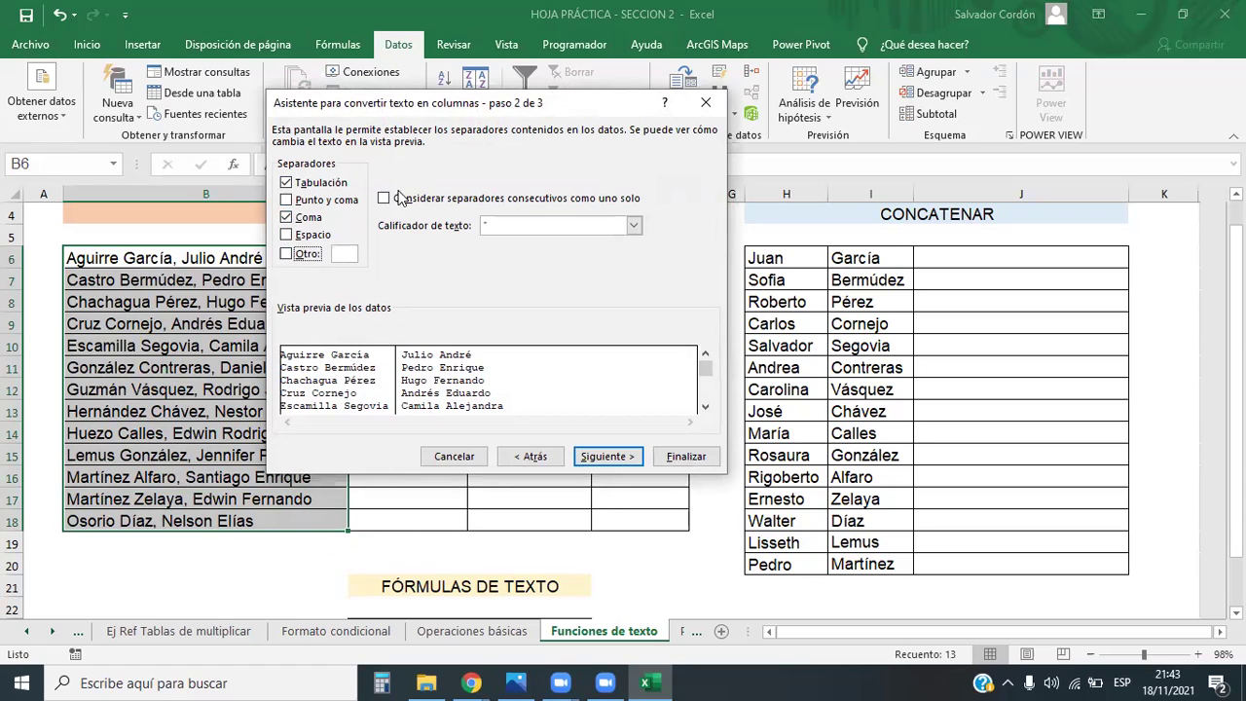
click(586, 457)
click(686, 456)
click(584, 391)
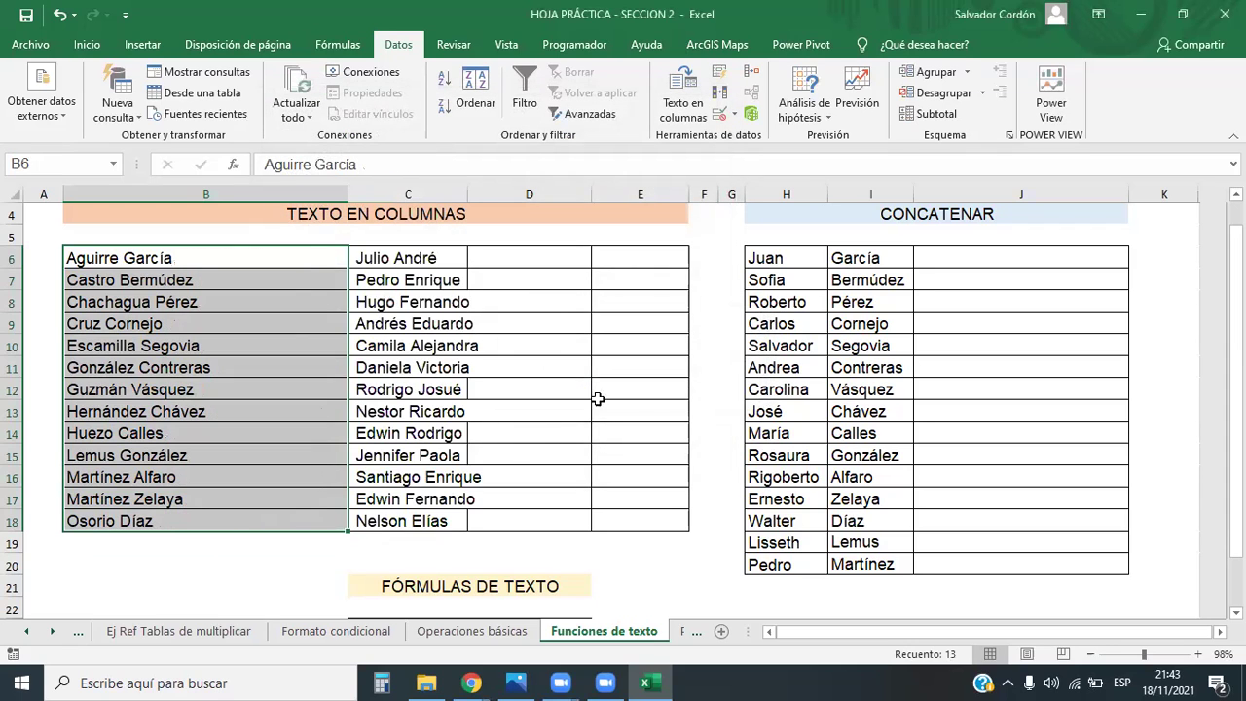
Step: Widen column C to fit the first names and narrow column B to fit the surnames
click(541, 348)
drag(467, 190, 492, 190)
drag(340, 189, 230, 193)
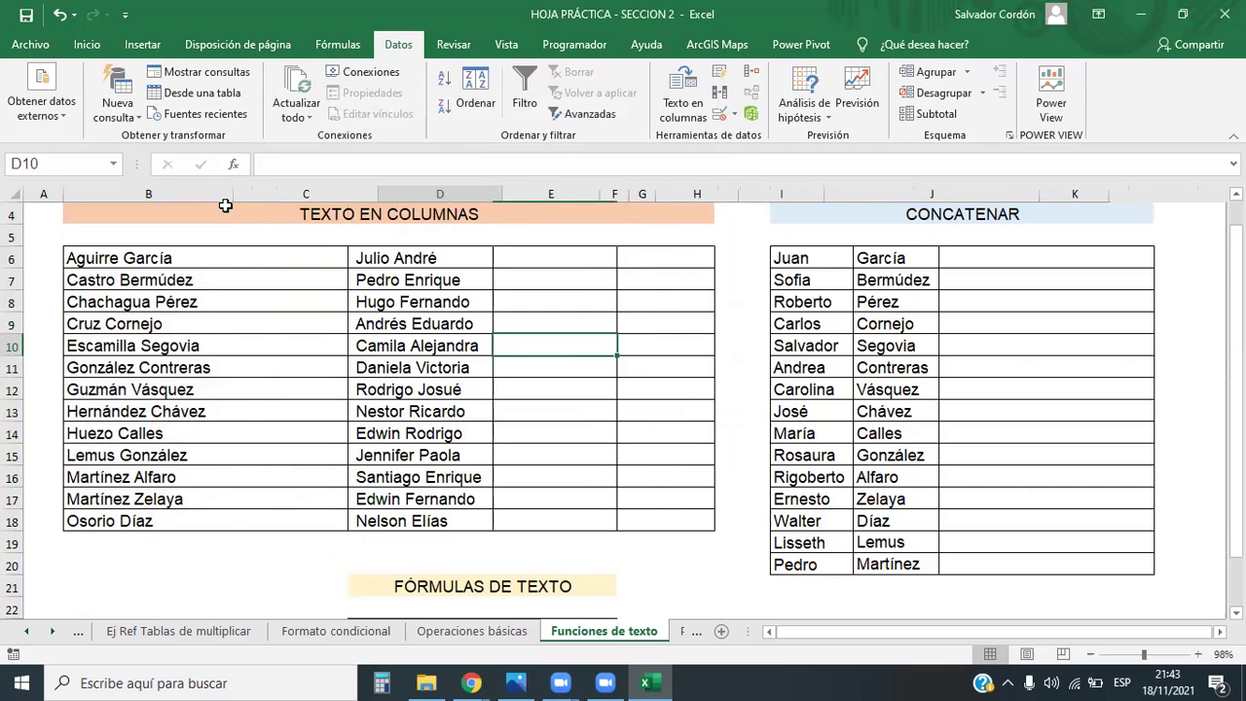
drag(378, 194, 380, 194)
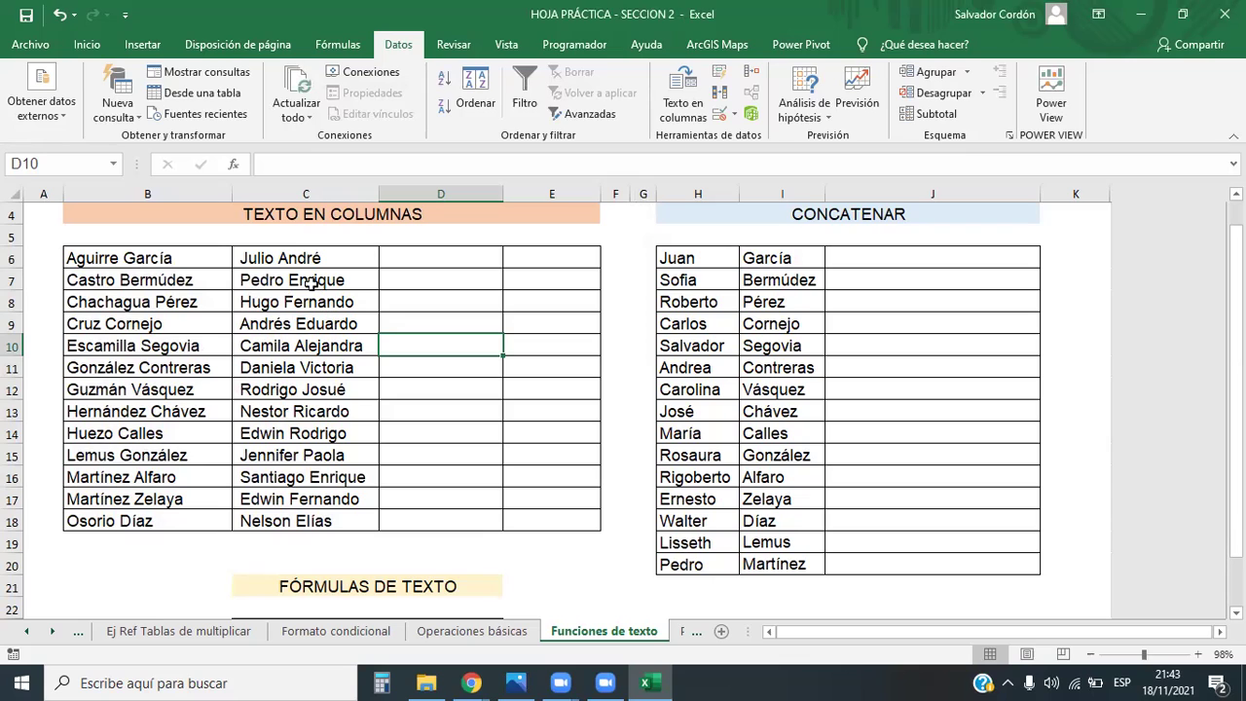
Step: Remove the leading space before the first names in cell C6 and select cell C7
click(175, 265)
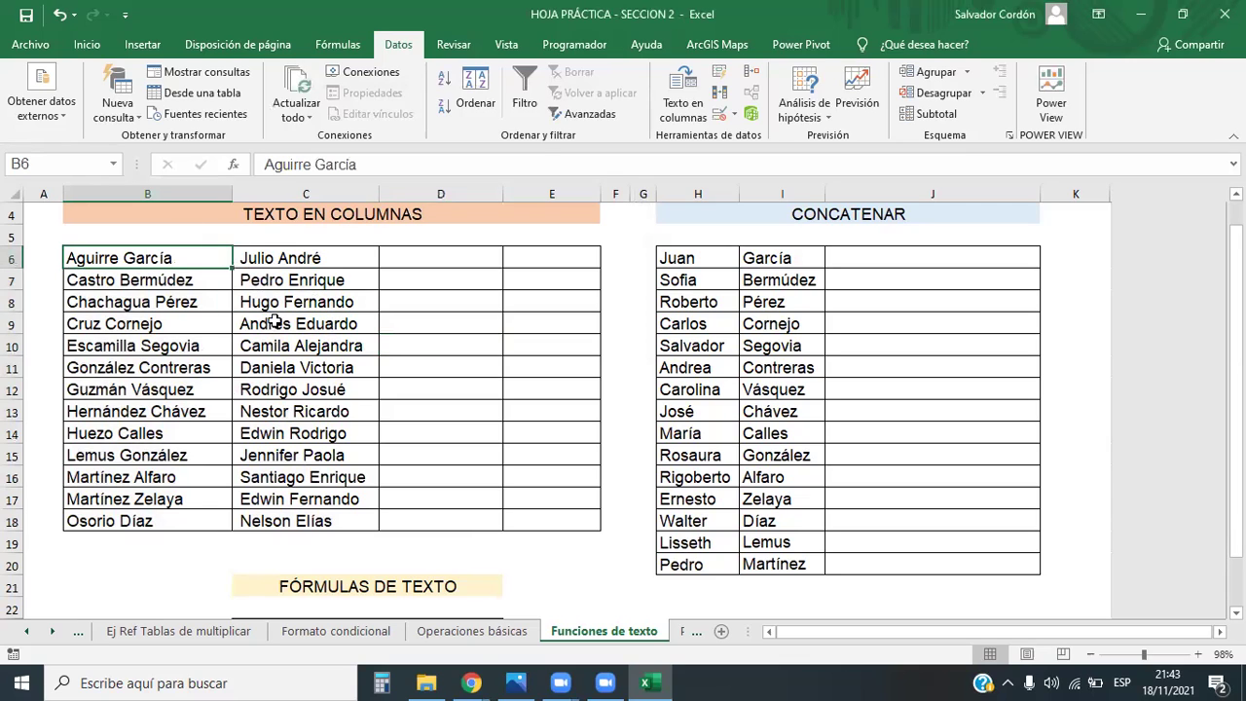
click(282, 263)
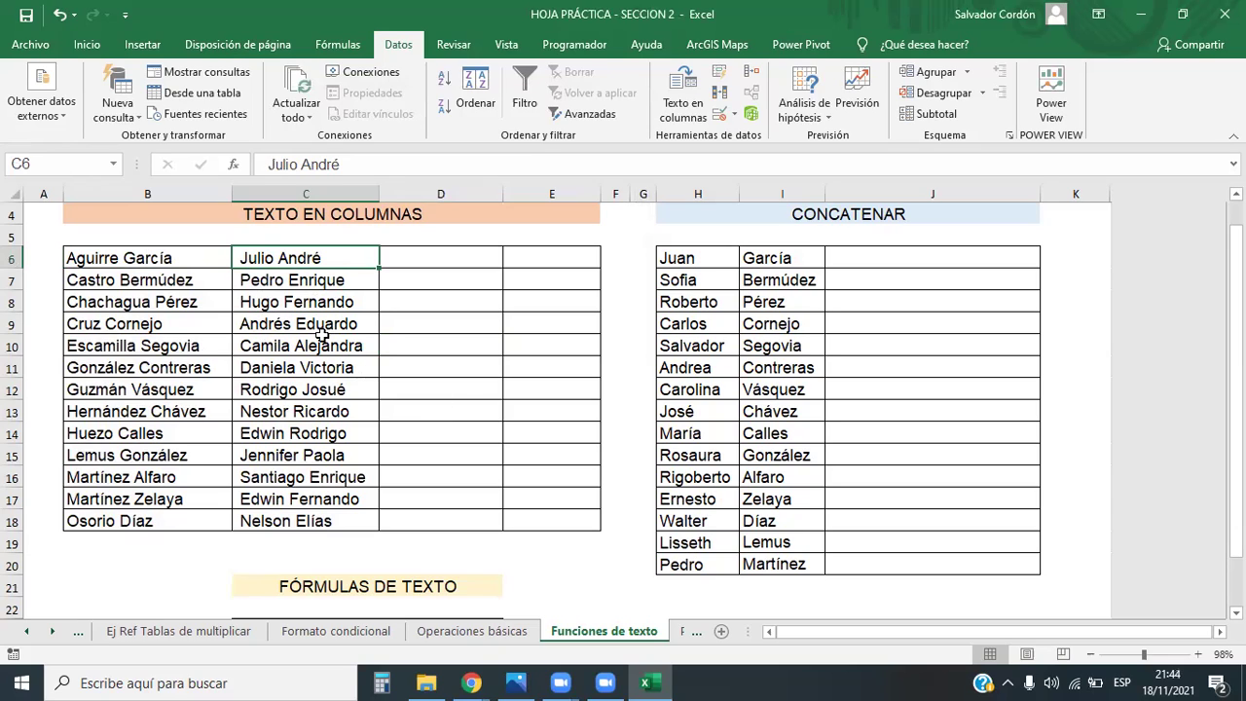
click(258, 281)
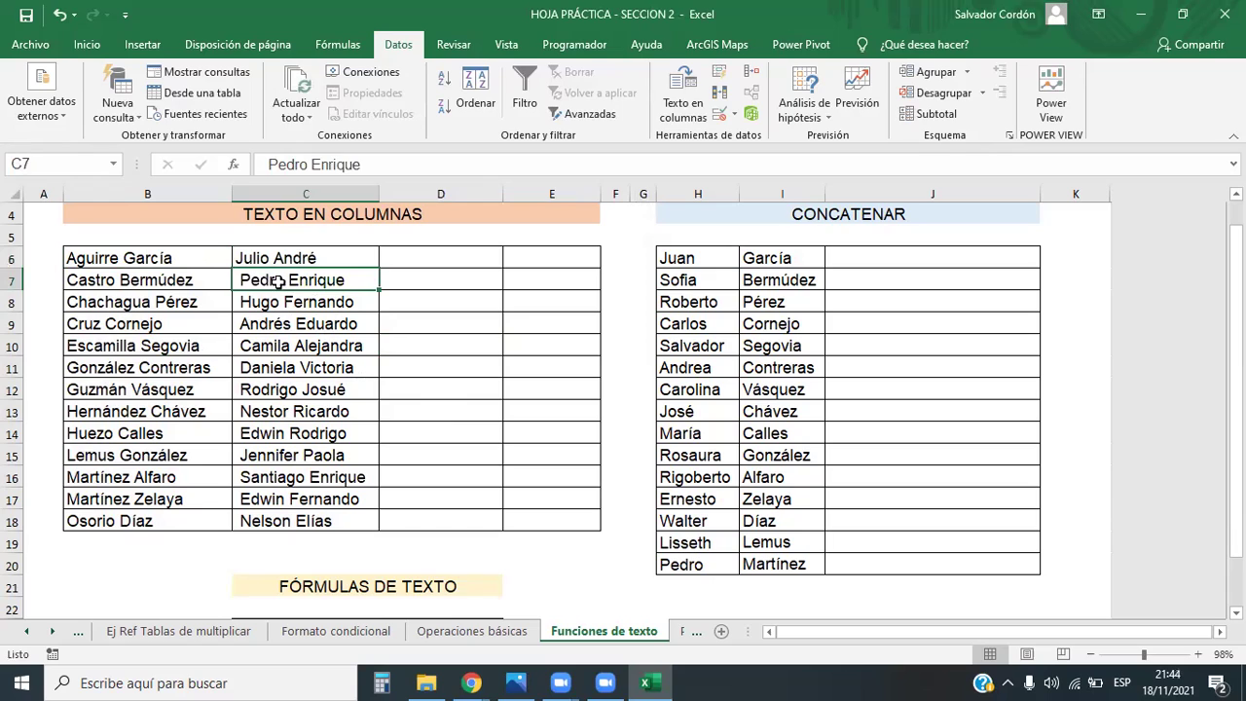
Step: Undo the manual removal of the leading space in cell C6 and select cell D6
key(Up)
click(368, 320)
click(506, 315)
click(442, 256)
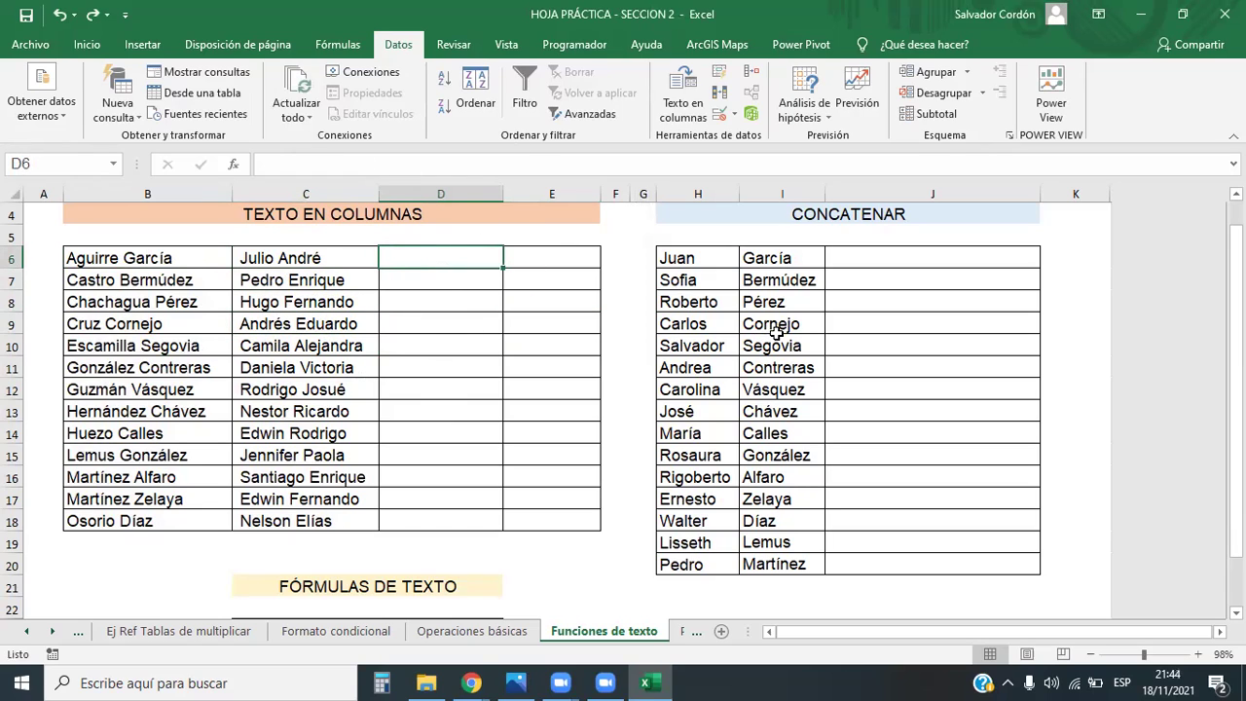
Step: Enter the formula =ESPACIOS(C6) in cell D6 to strip the extra spaces from the first names
text(=es)
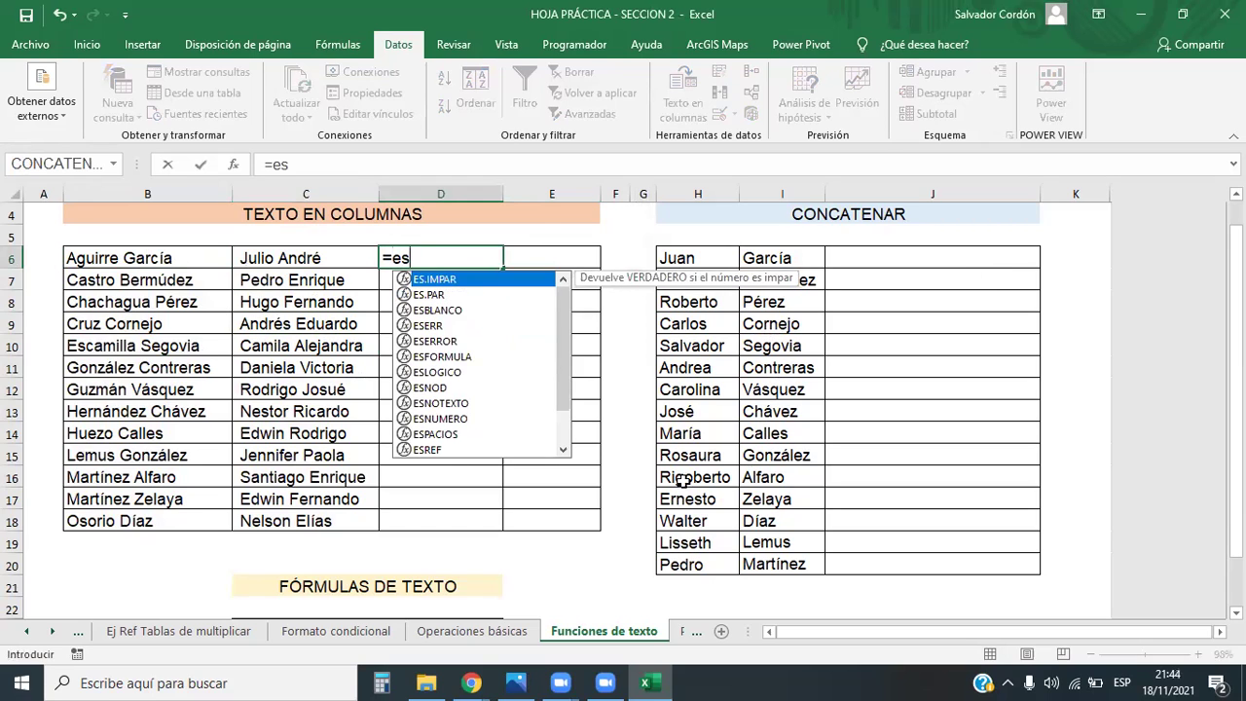
click(418, 435)
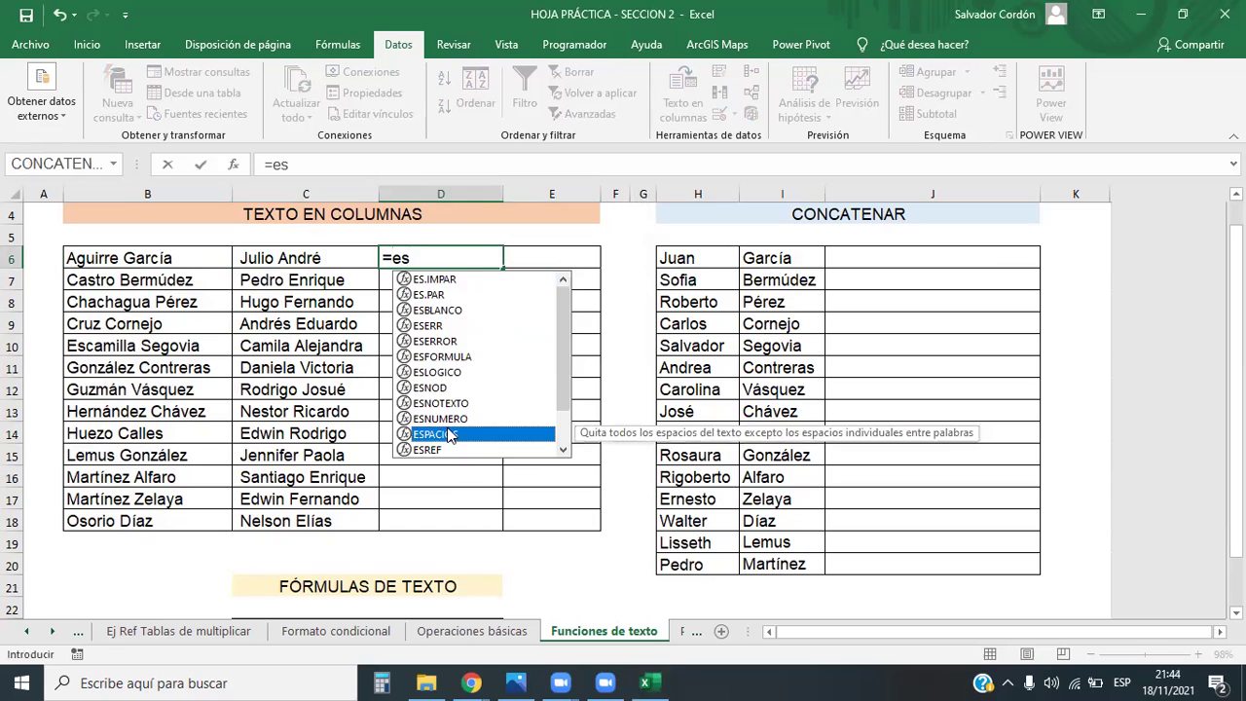
double_click(438, 435)
click(302, 258)
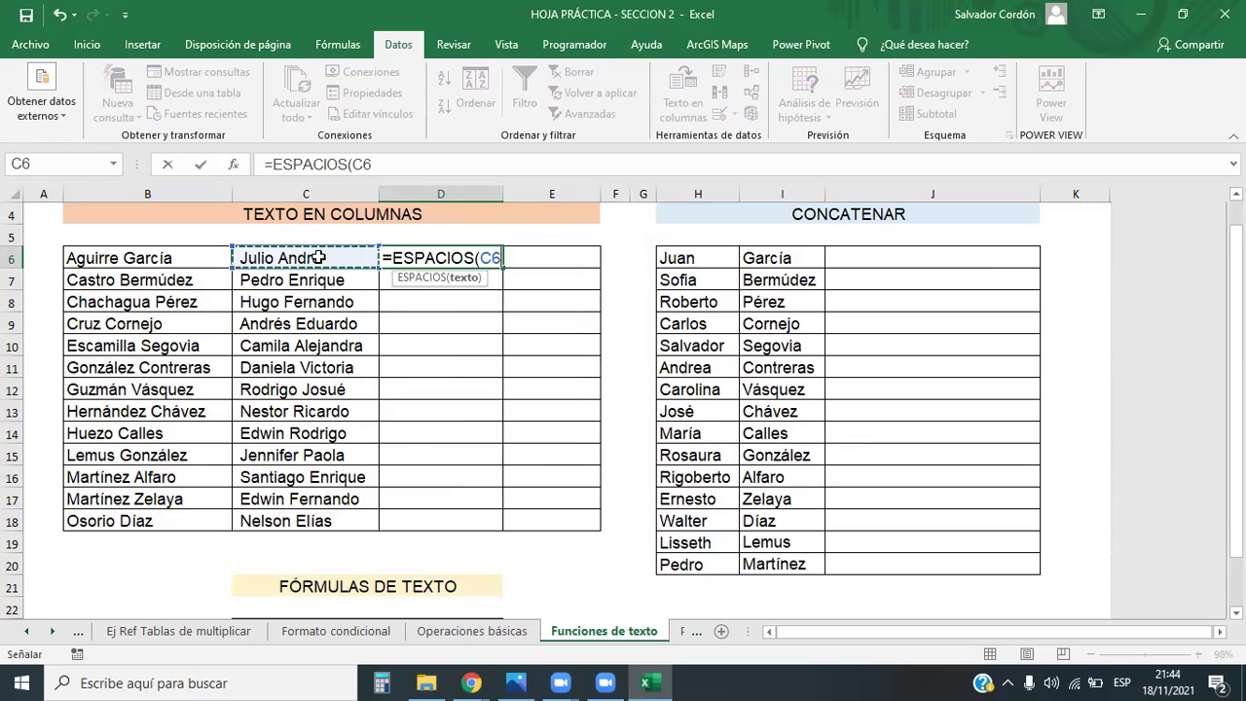
text())
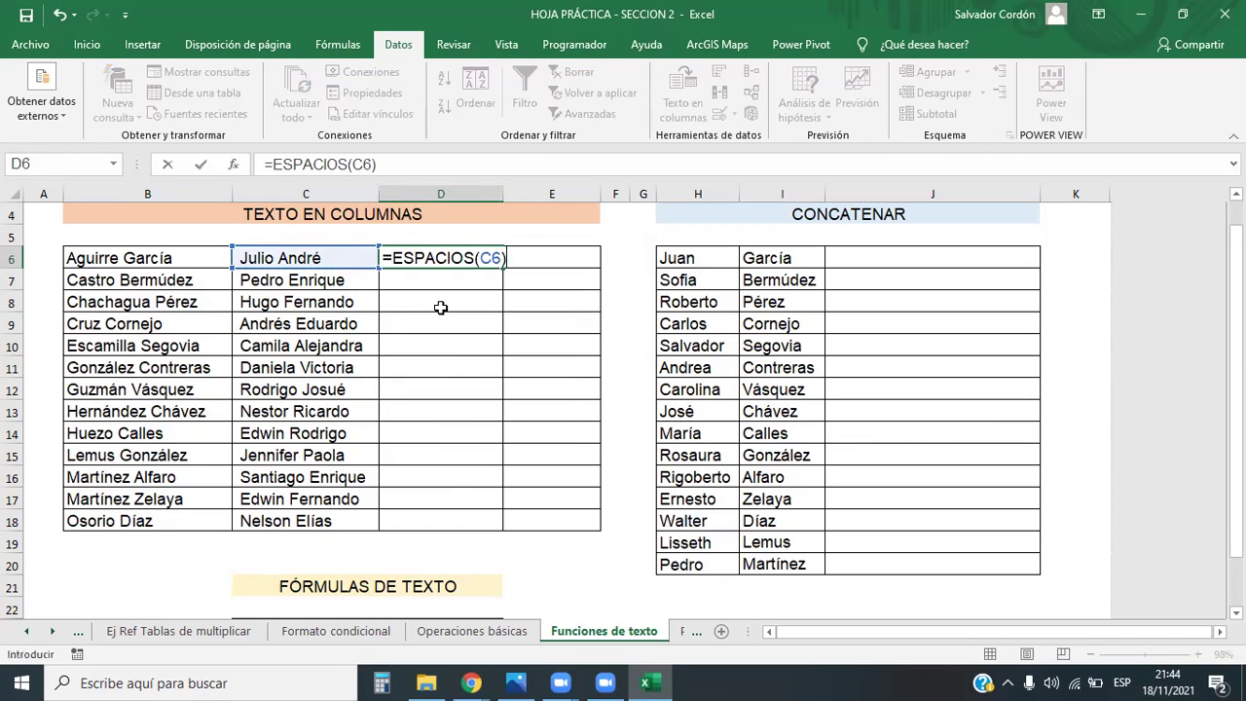
key(Return)
Step: Compare the trimmed name in D6 with the original in C6 and clear the formula from D6
click(448, 261)
click(315, 256)
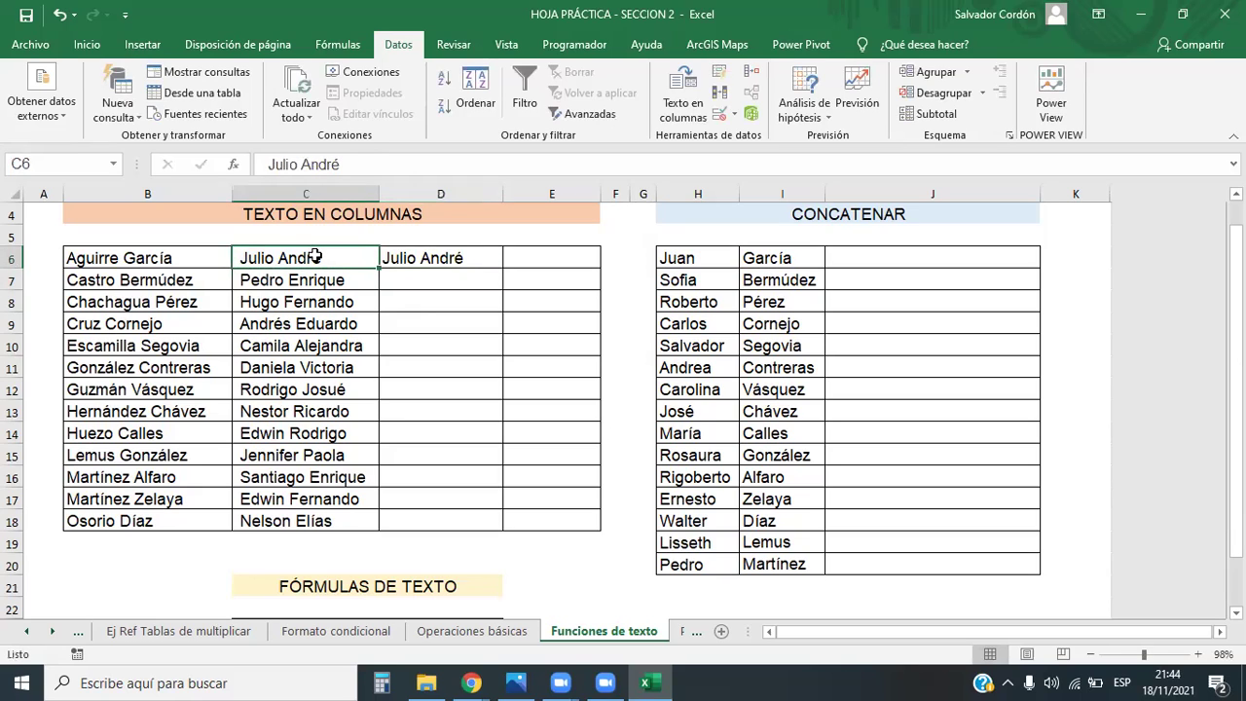
click(440, 258)
double_click(447, 258)
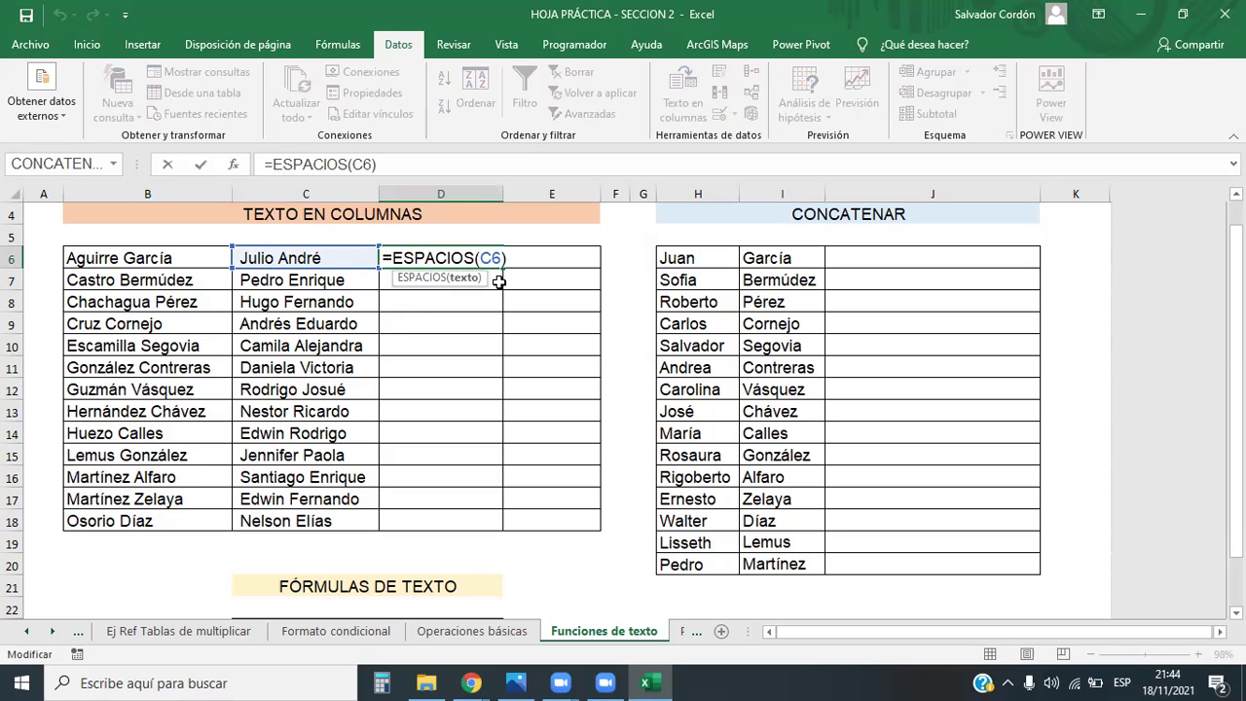
key(ctrl+Return)
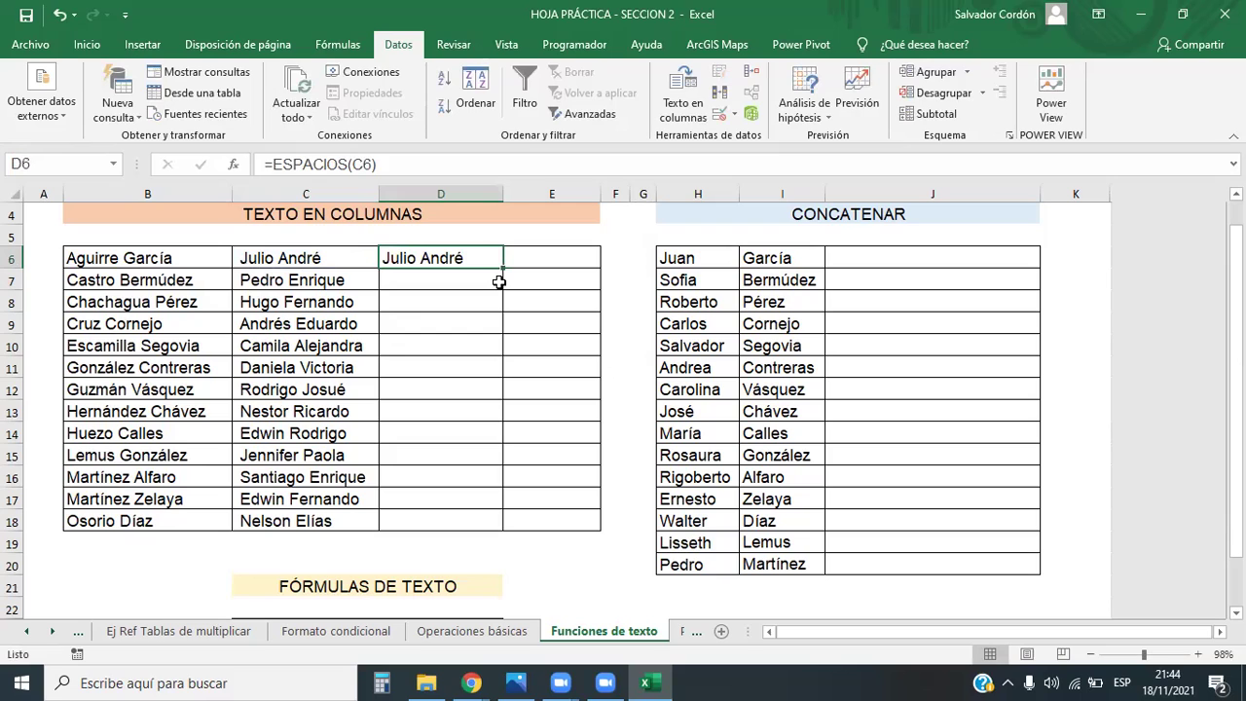
key(Delete)
Step: Enter the ESPACIOS function again in the emptied cell D6 with C6 as its text argument
text(=)
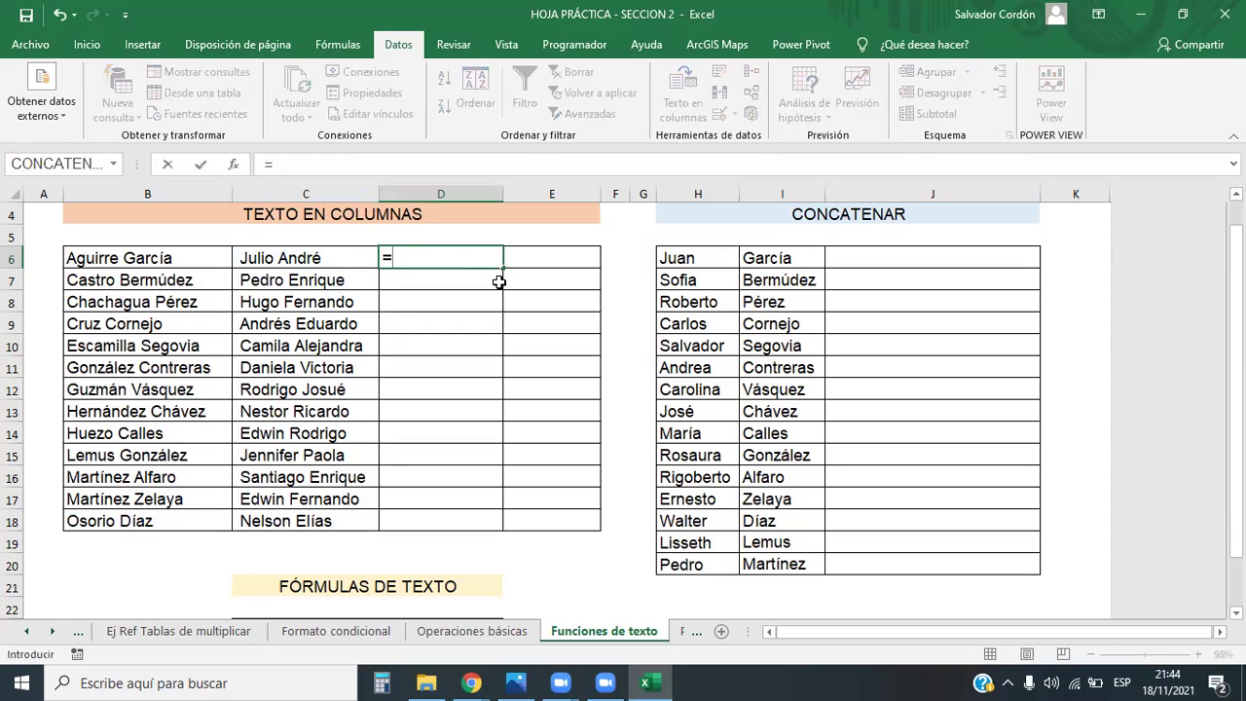
text(espa)
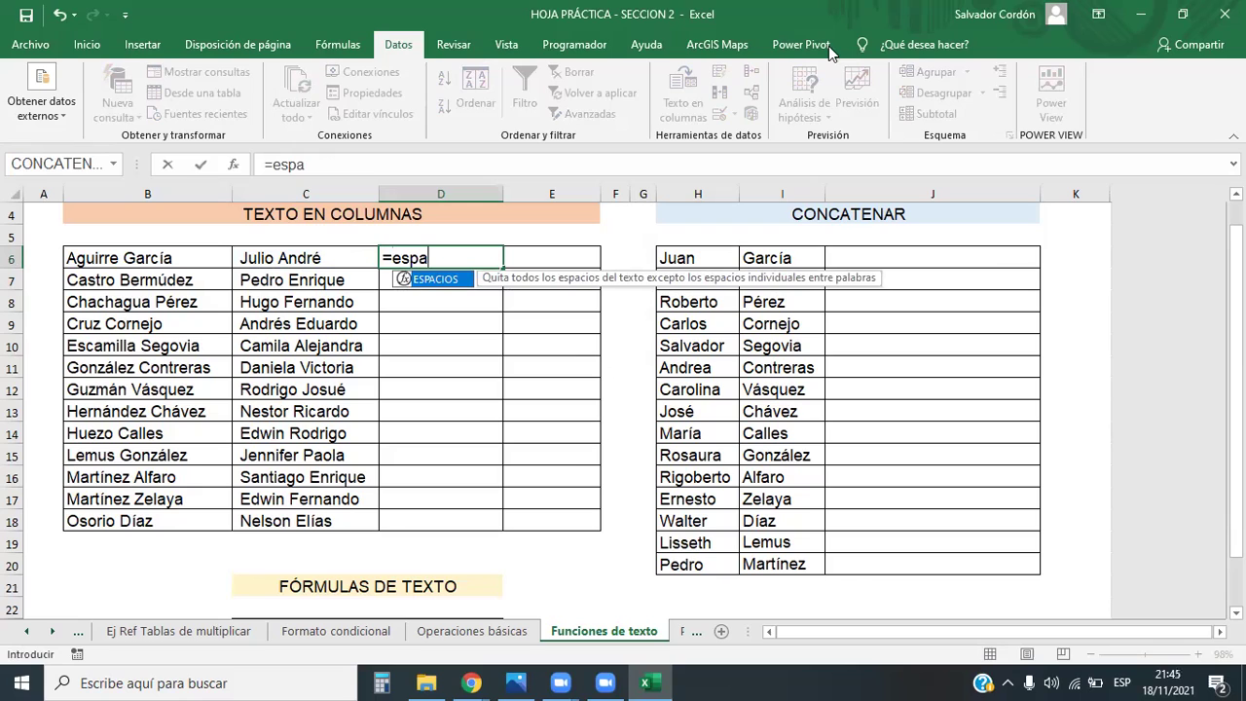
click(566, 195)
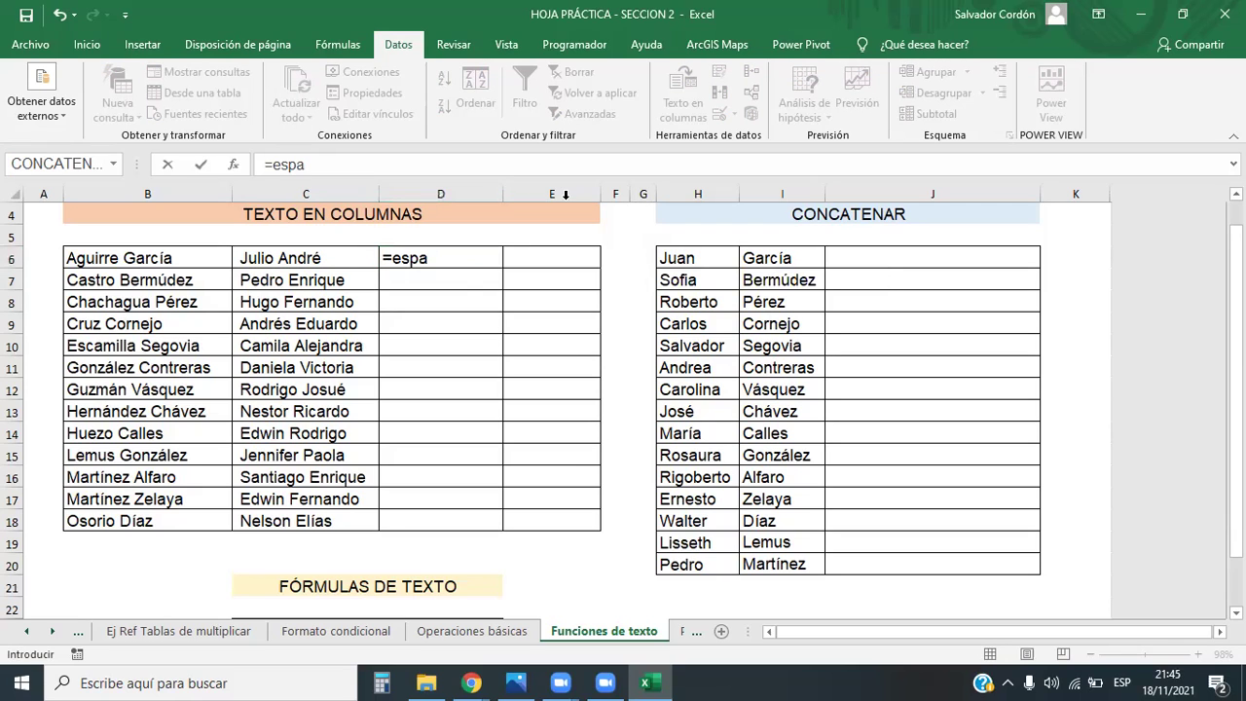
click(448, 258)
text(c)
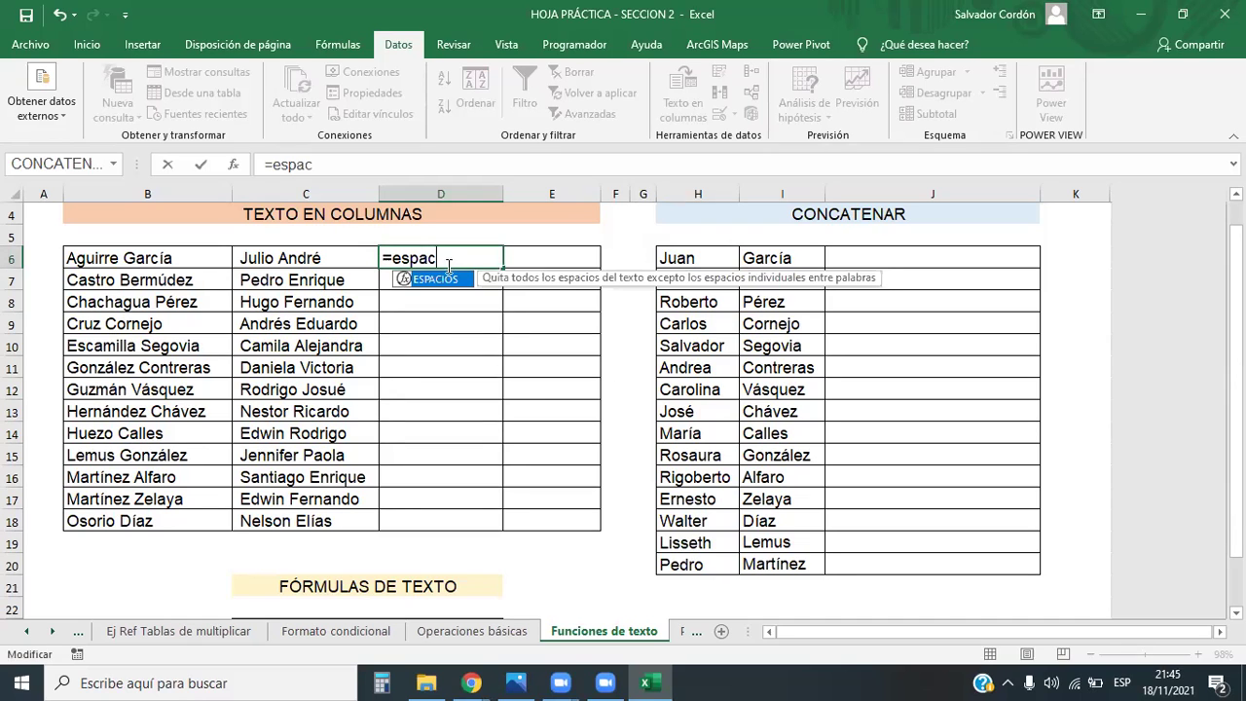
key(Tab)
click(292, 255)
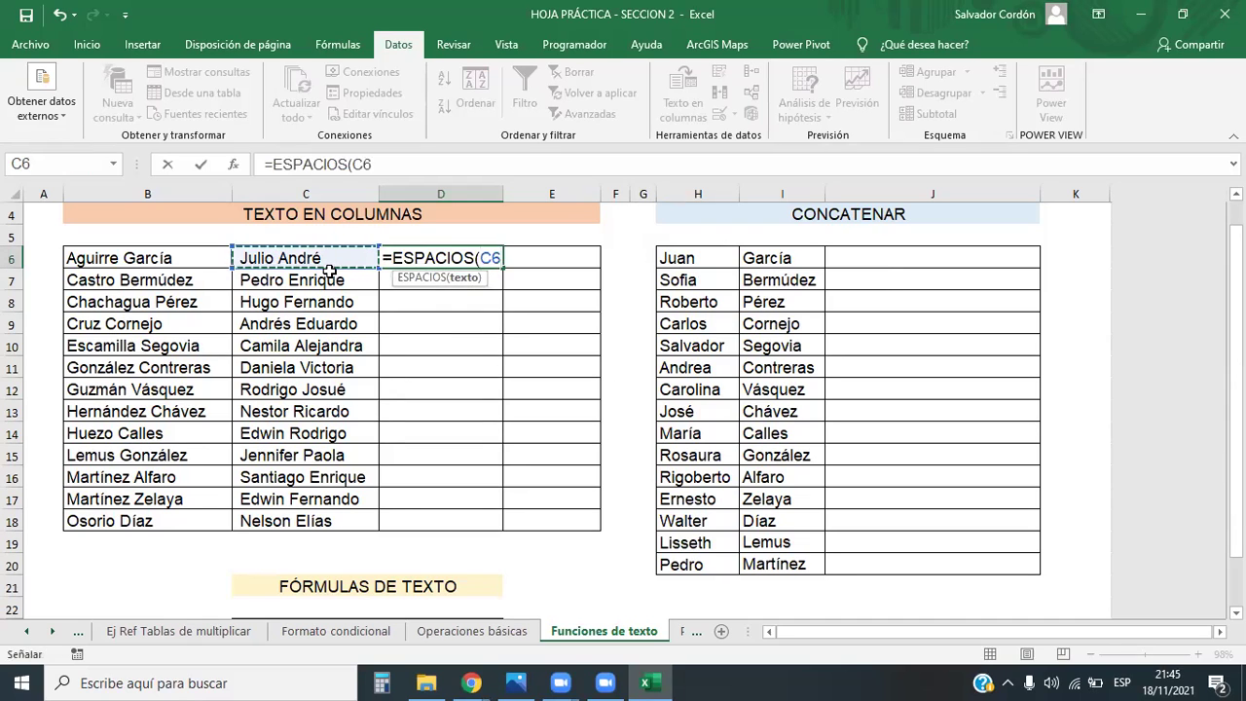
text())
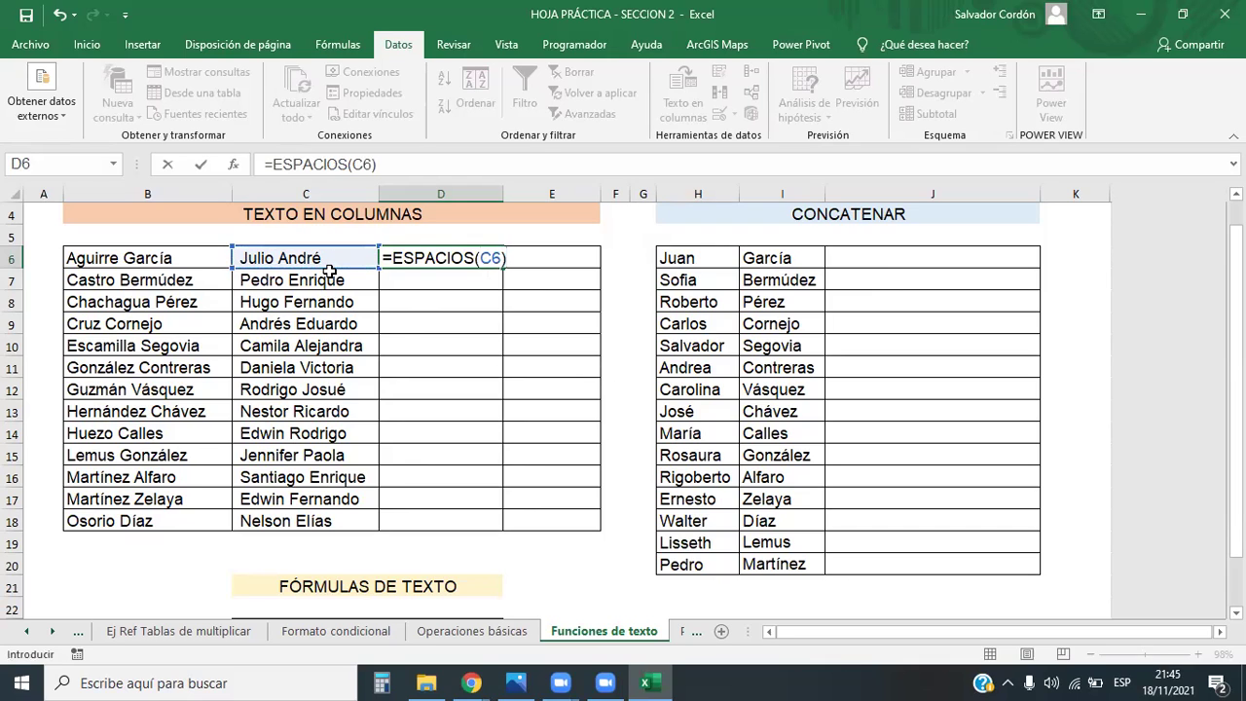
key(ctrl+Return)
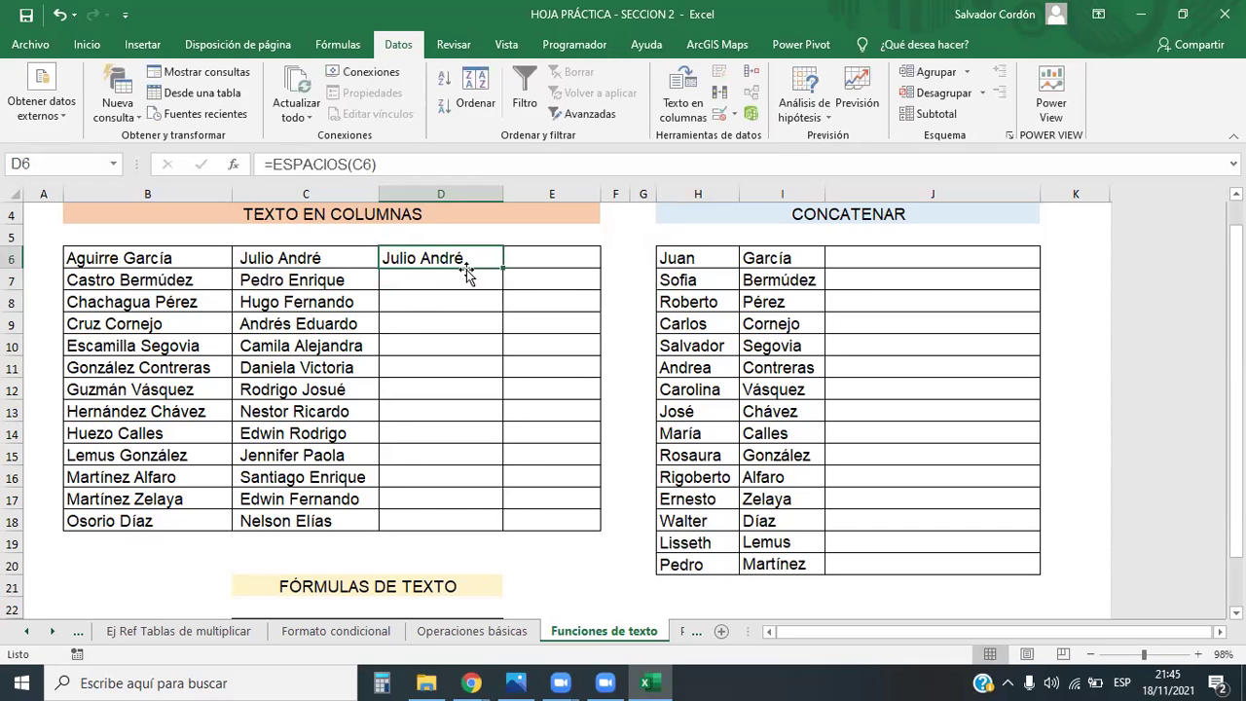
Step: Fill the D6 formula down through D18 and widen column D to fit the first names
drag(504, 268, 493, 533)
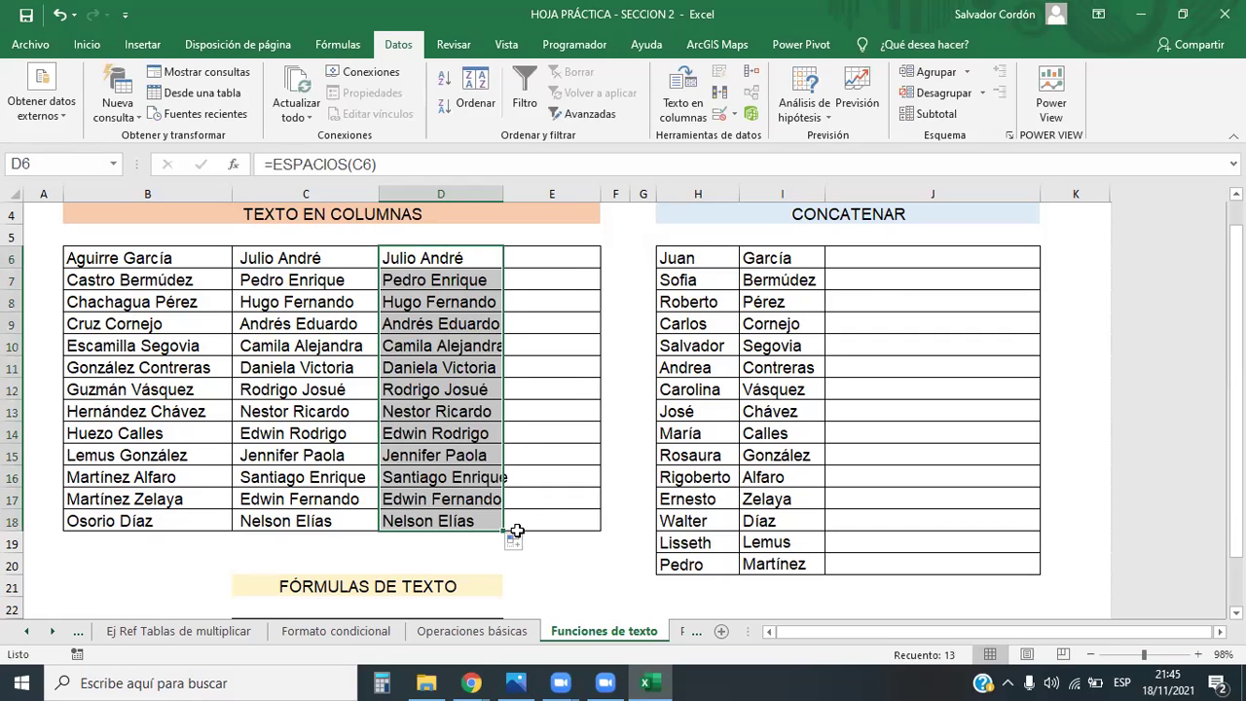
drag(503, 195, 547, 197)
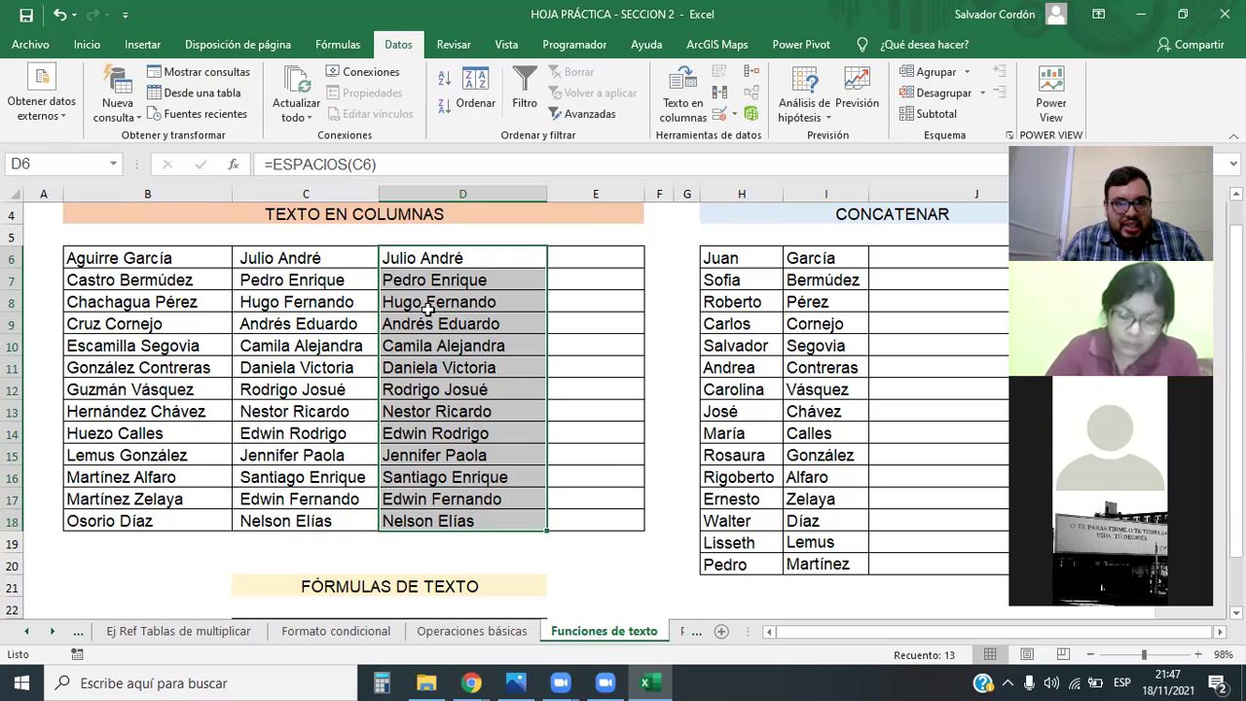
Step: Review the ESPACIOS formula in D6 and compare the original names in C6:C18 with those in D6:D18
drag(392, 164, 246, 163)
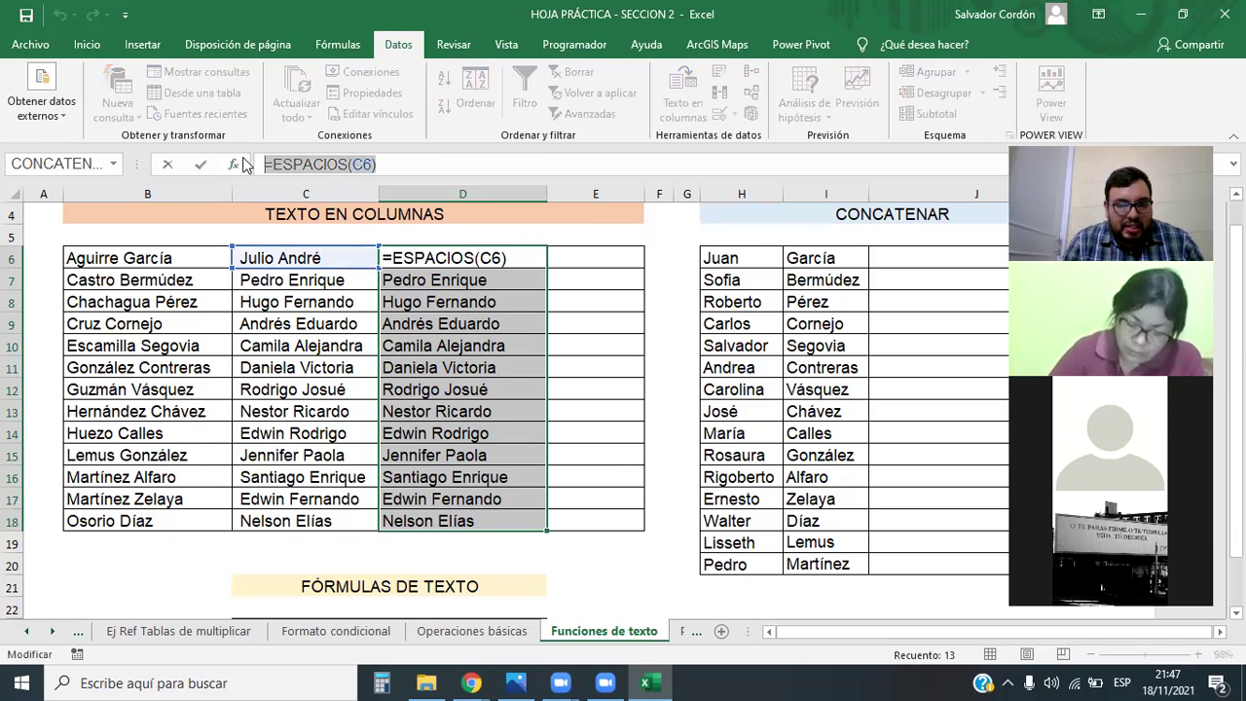
key(Escape)
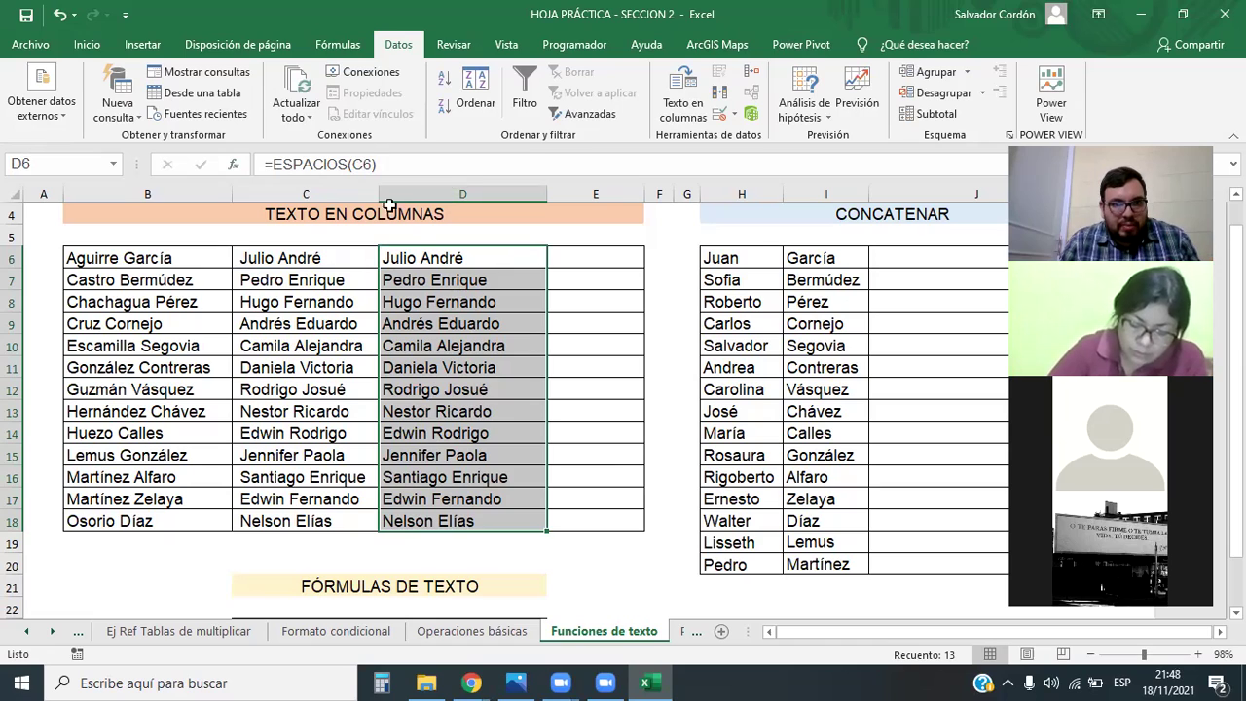
click(472, 273)
click(493, 256)
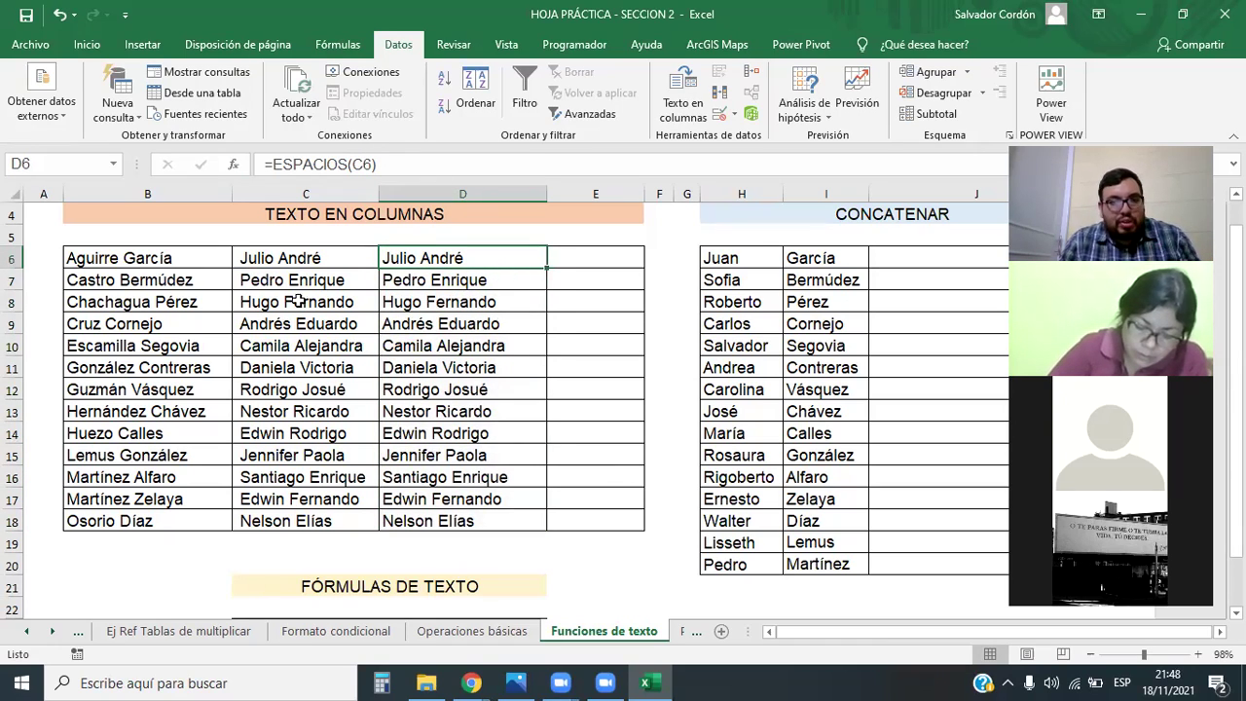
drag(295, 258, 300, 516)
drag(478, 259, 484, 518)
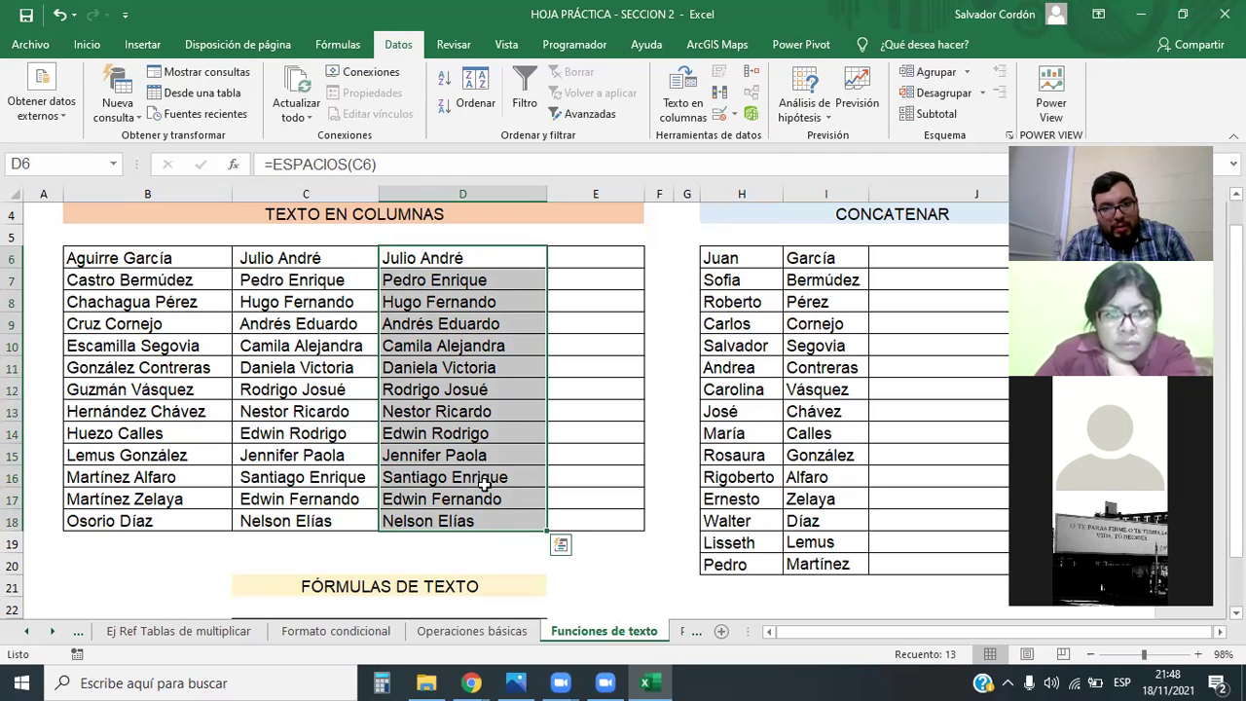
Step: Copy D6:D18 and paste it as values over the first names starting at cell C6
scroll(484, 484, up, 1)
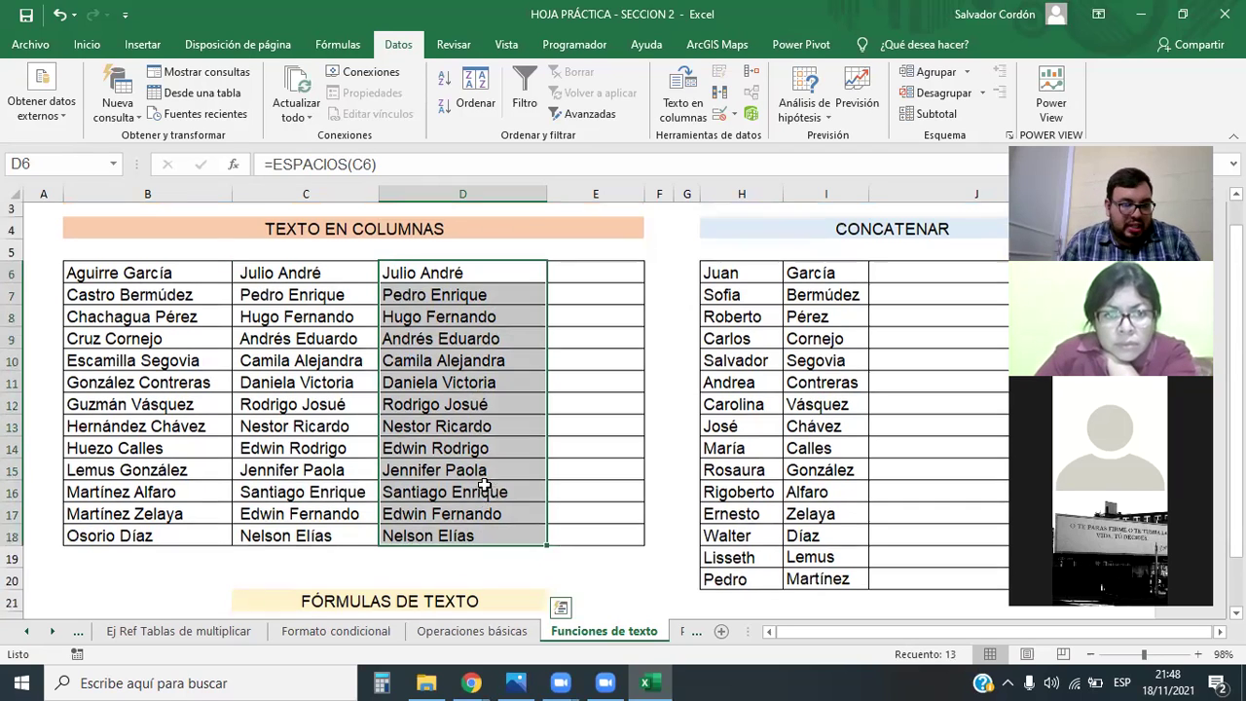
click(484, 479)
drag(442, 330, 446, 592)
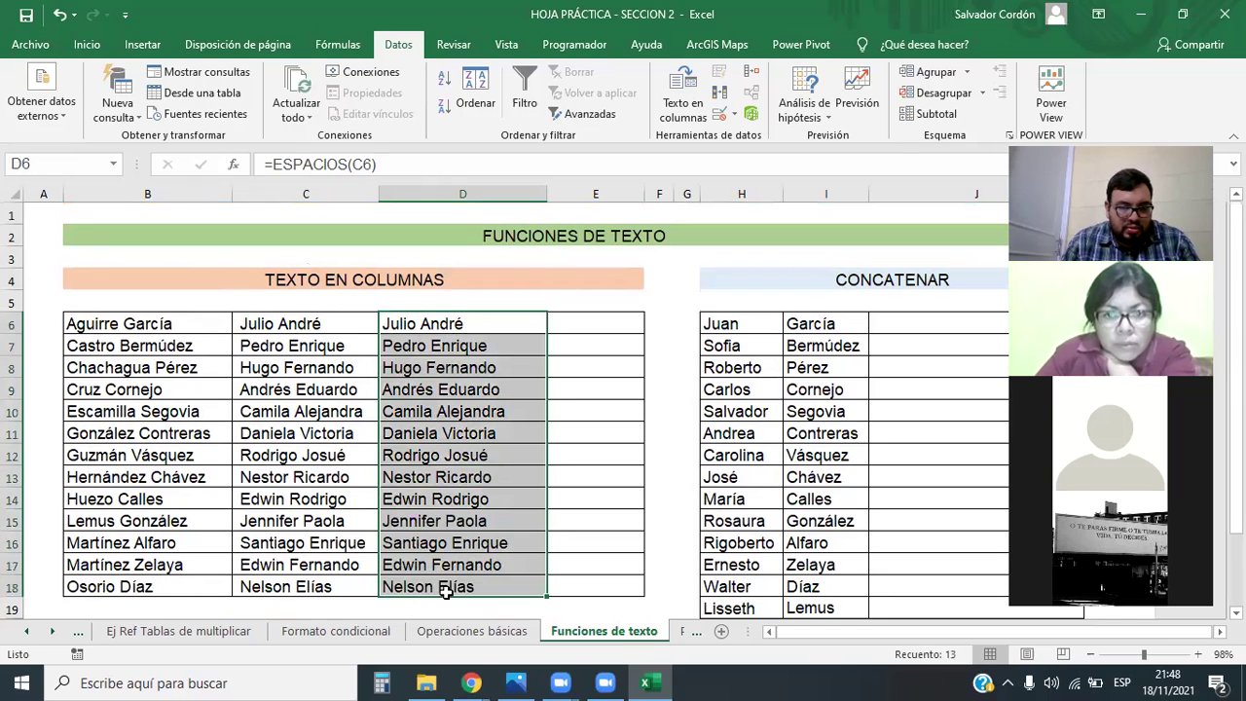
key(ctrl+c)
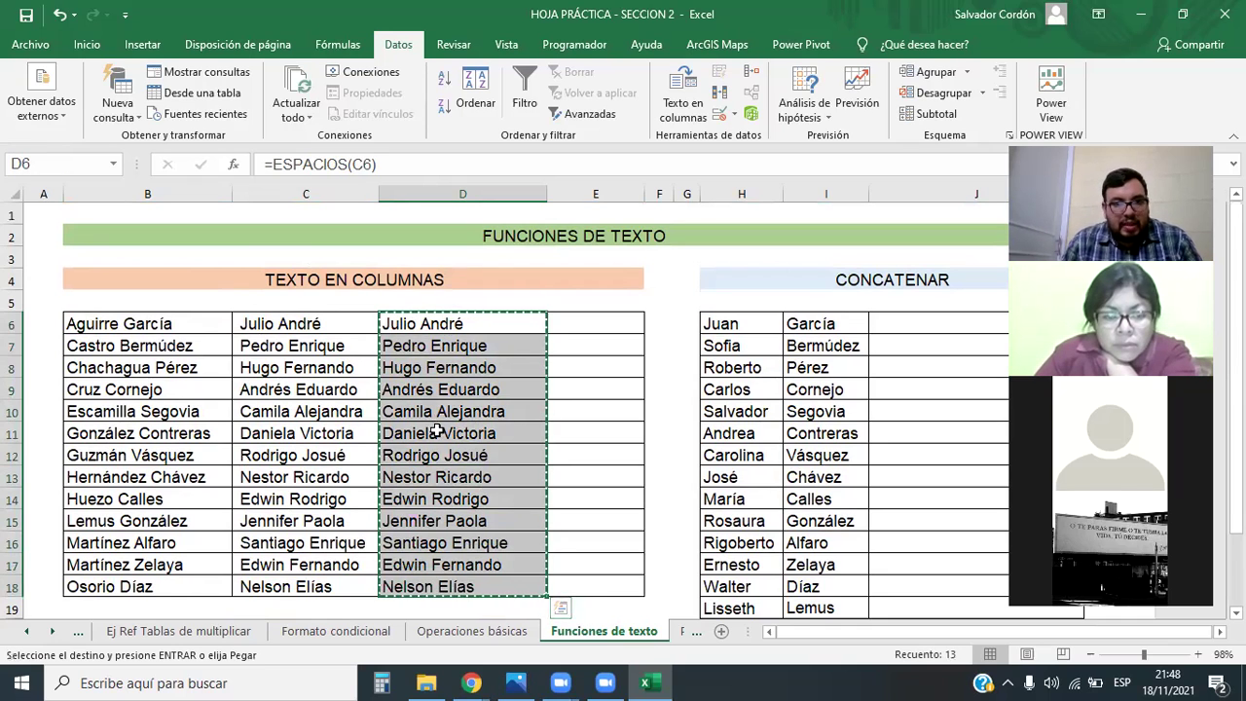
right_click(270, 324)
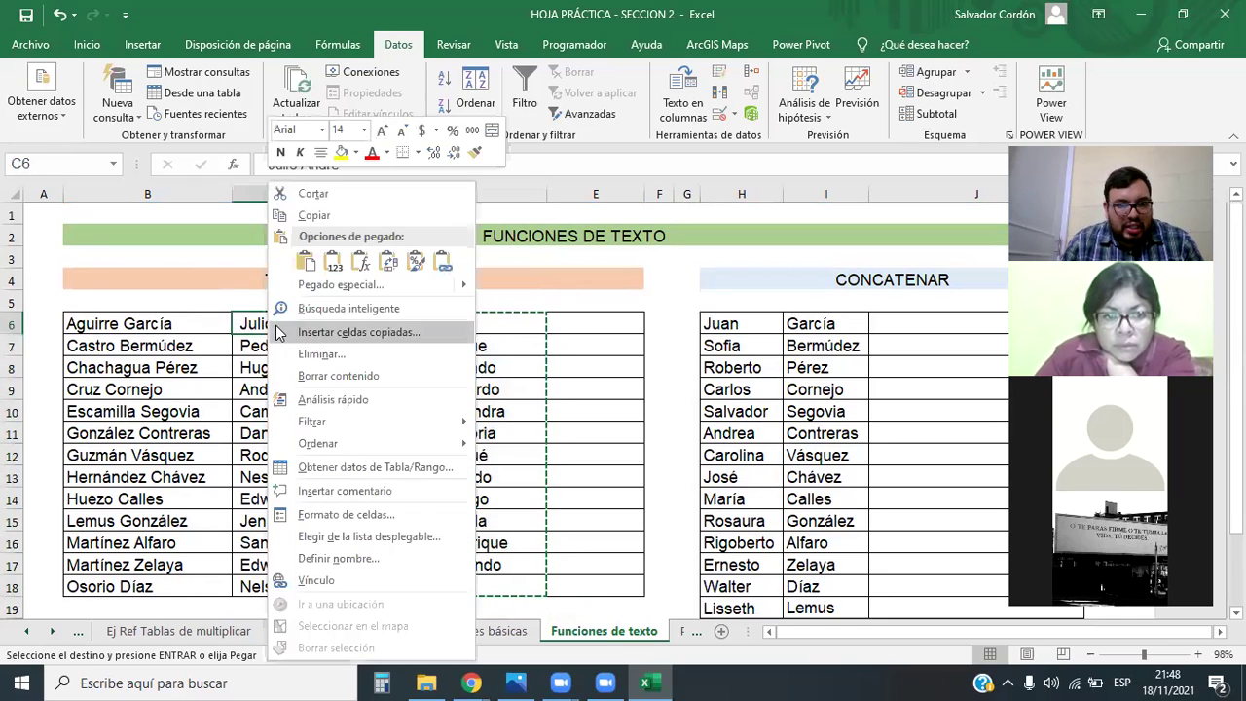
click(334, 261)
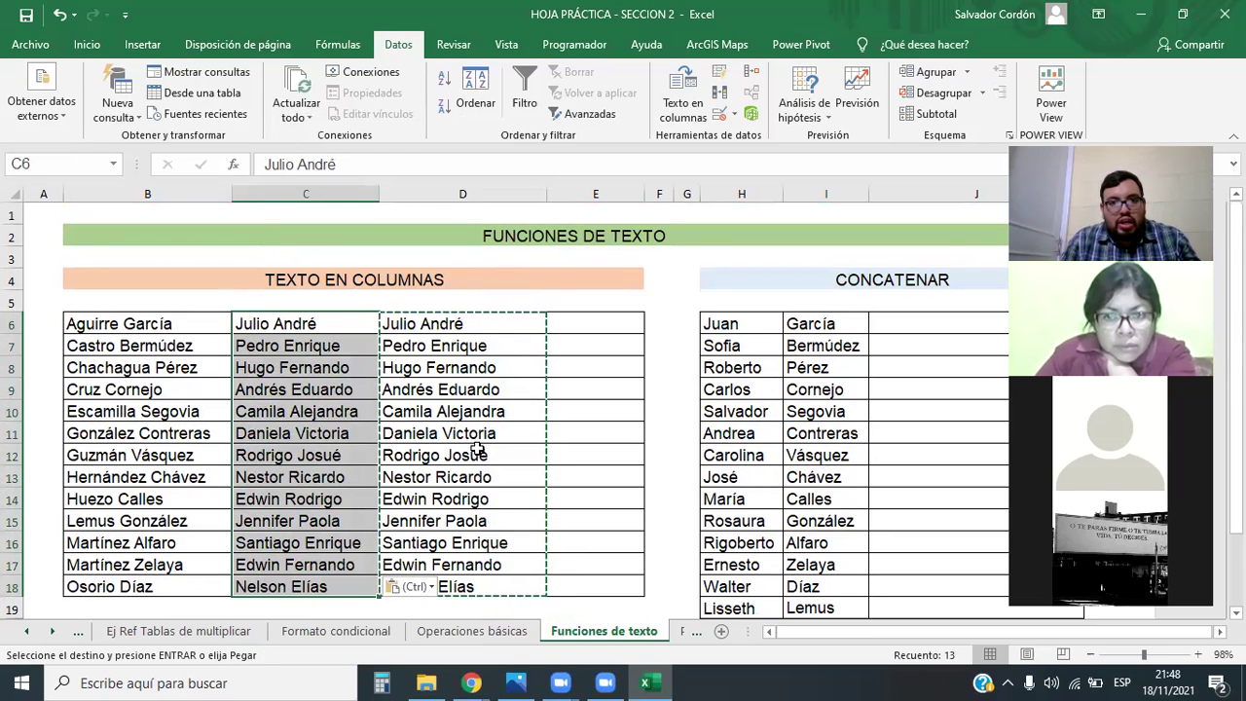
Step: Clear the ESPACIOS formulas from the helper range D6:D18
click(473, 339)
click(471, 328)
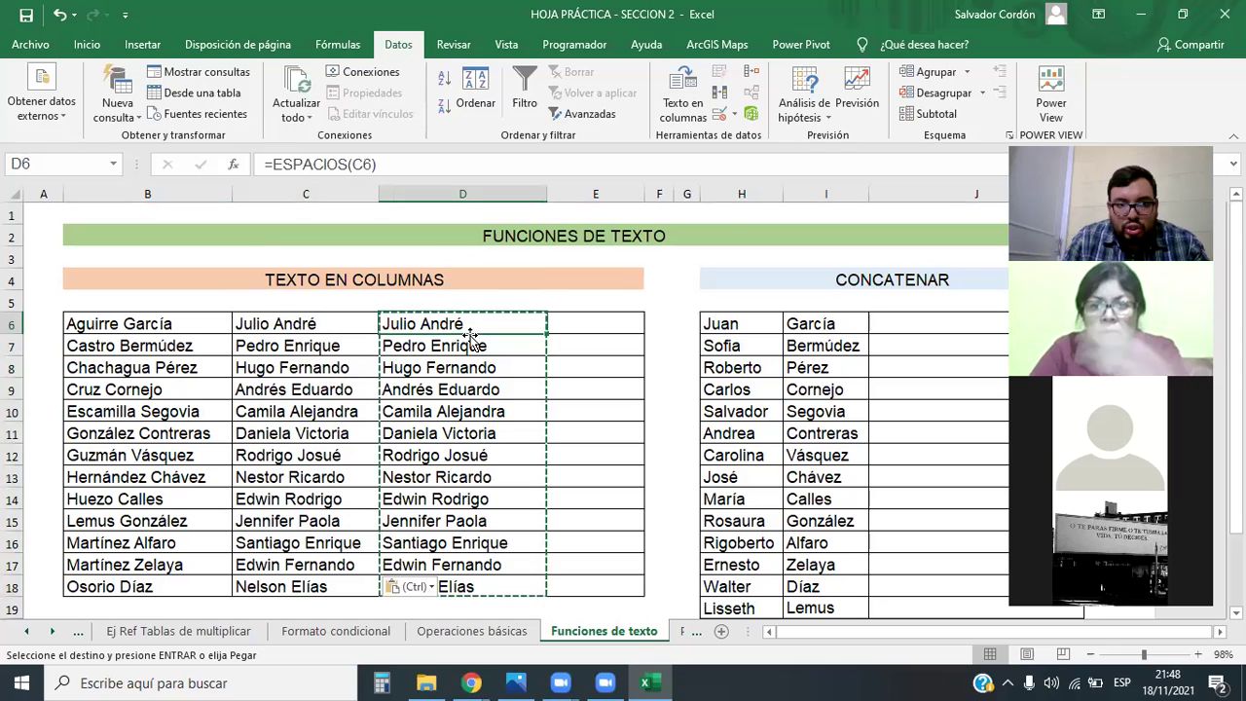
drag(480, 346, 488, 572)
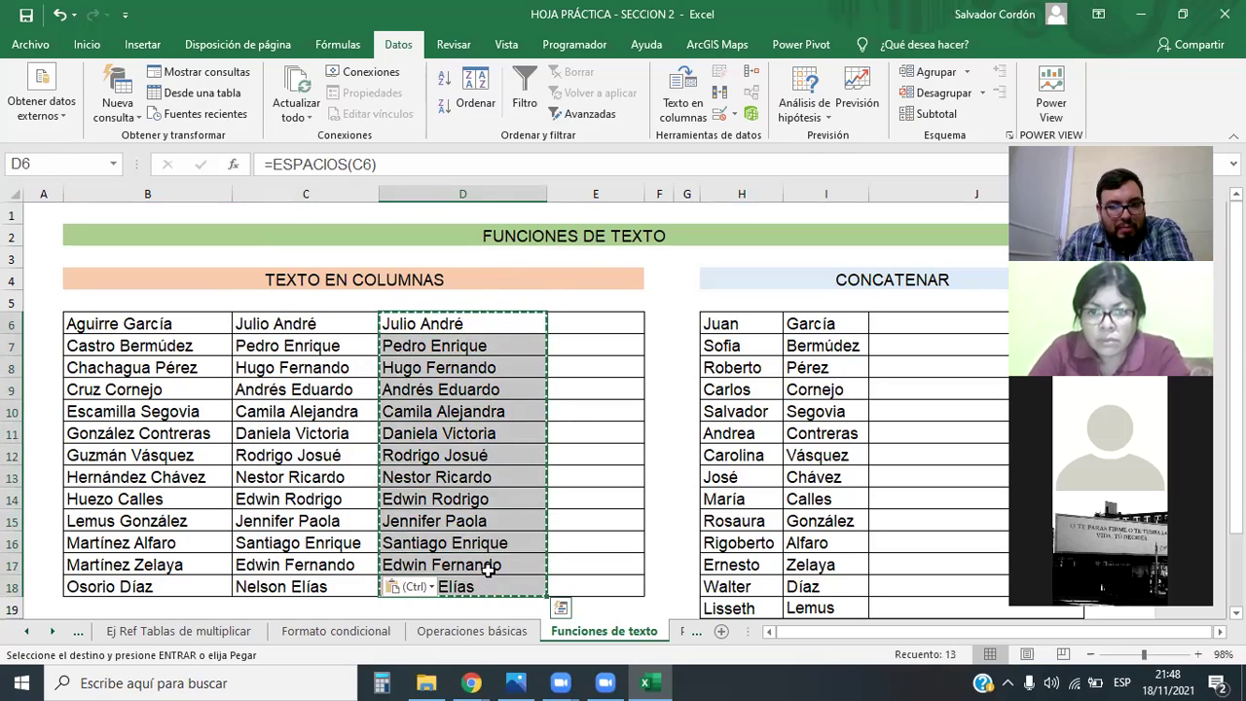
key(Delete)
drag(523, 412, 523, 433)
click(522, 412)
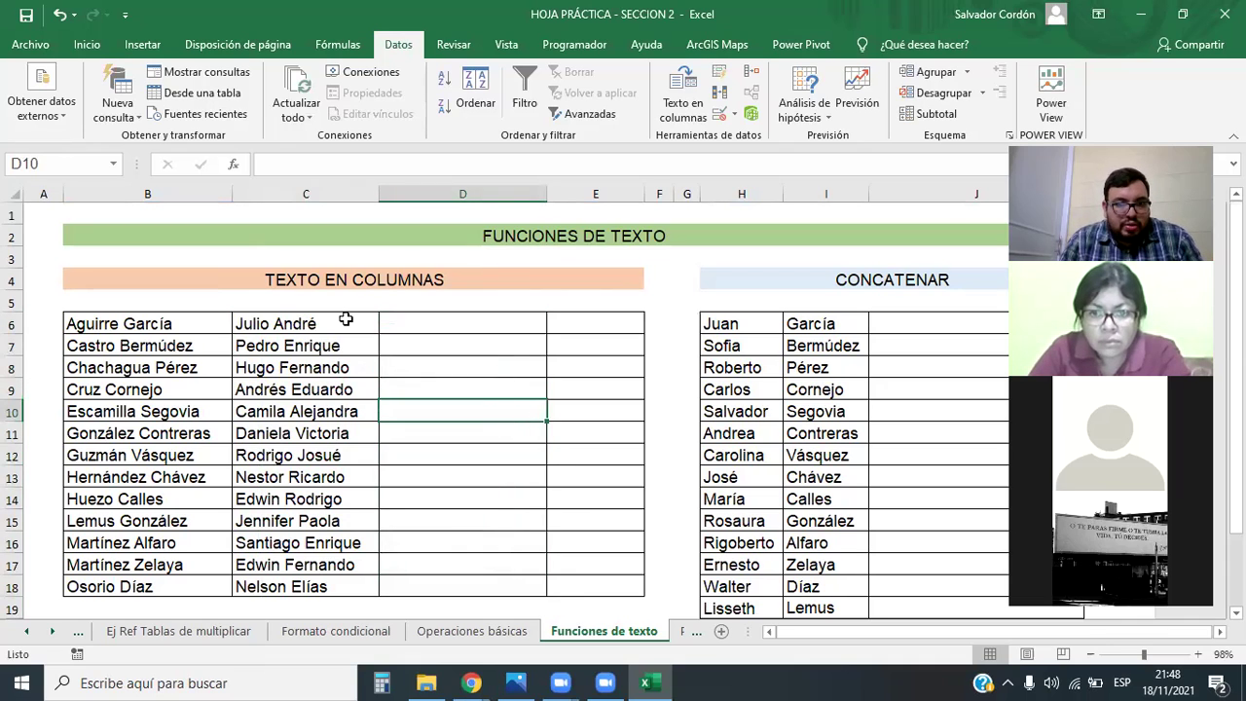
Step: Examine the contents of the pasted first names in C6, C8 and C12 for formulas or leading spaces
click(284, 323)
drag(320, 323, 355, 499)
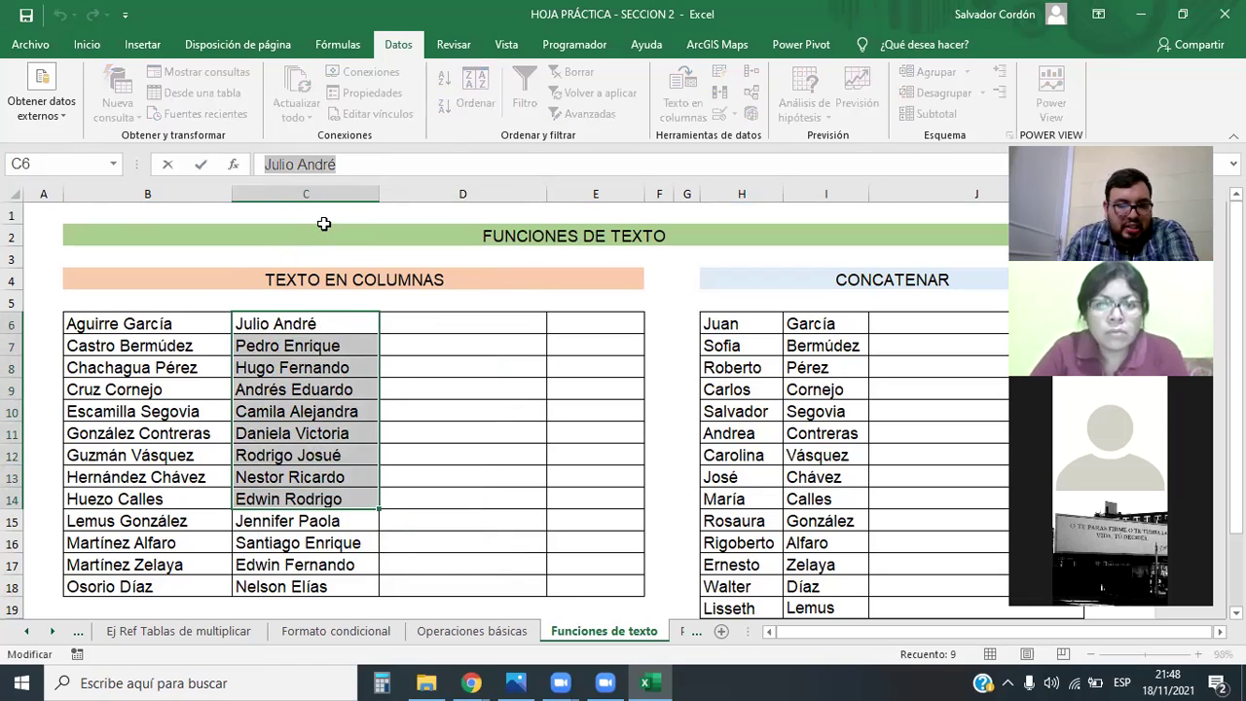
key(Delete)
click(301, 394)
key(ctrl+z)
click(341, 325)
drag(351, 165, 261, 165)
click(326, 370)
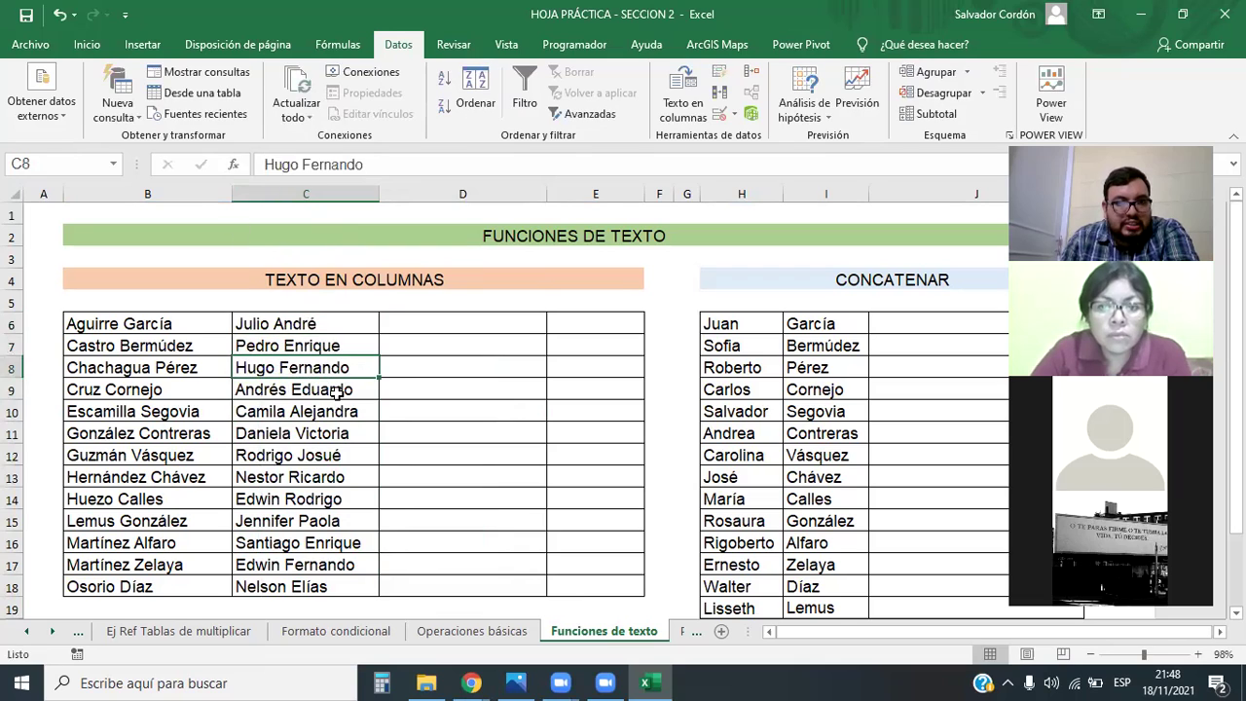
drag(389, 165, 219, 195)
click(292, 454)
click(394, 165)
drag(385, 165, 207, 210)
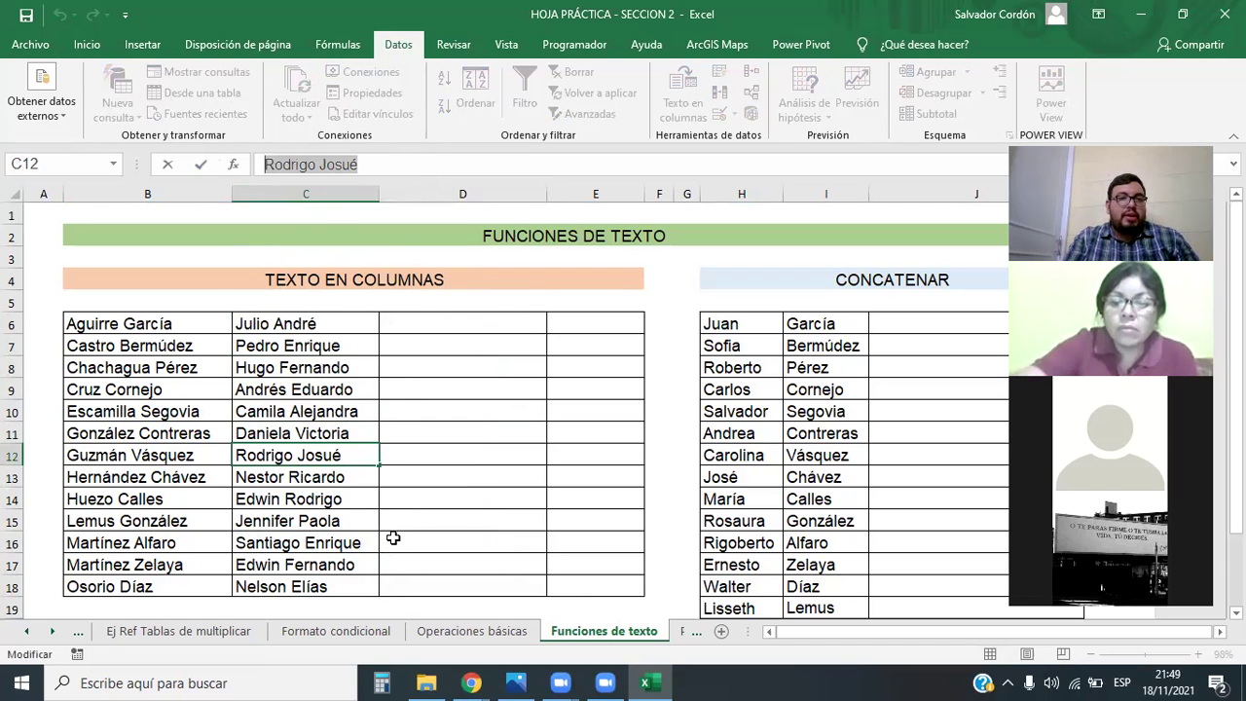
drag(311, 323, 314, 584)
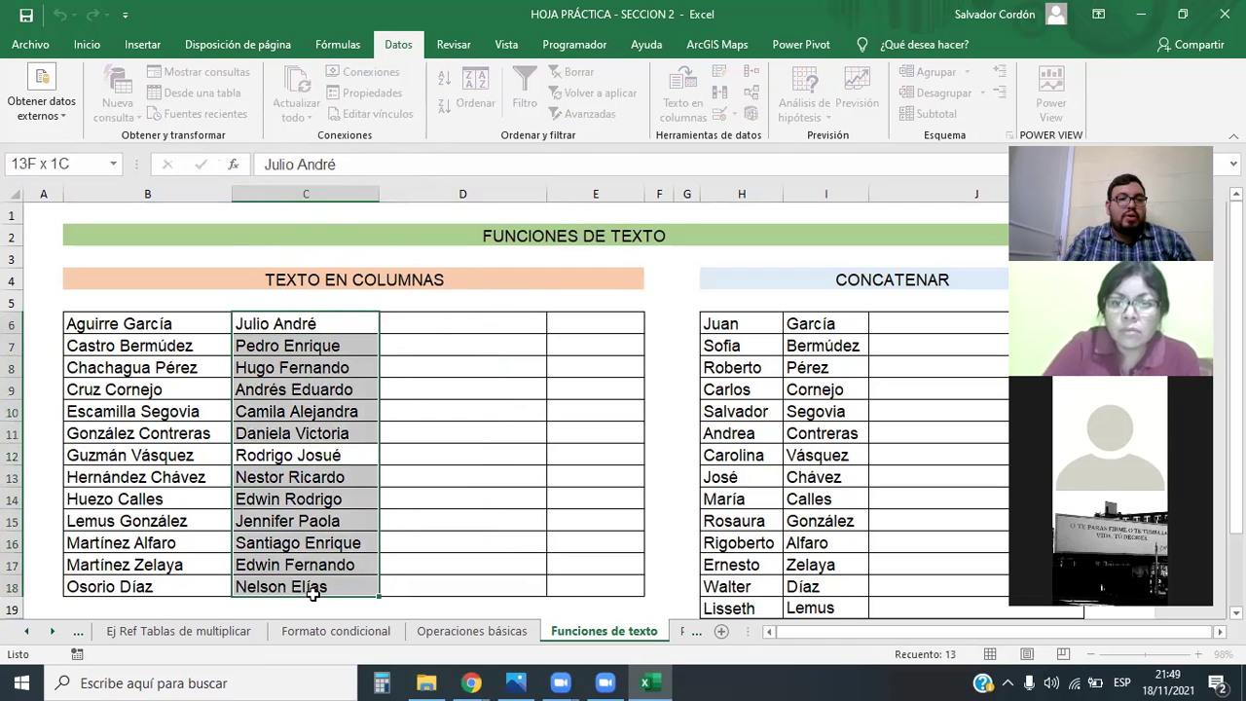
click(331, 498)
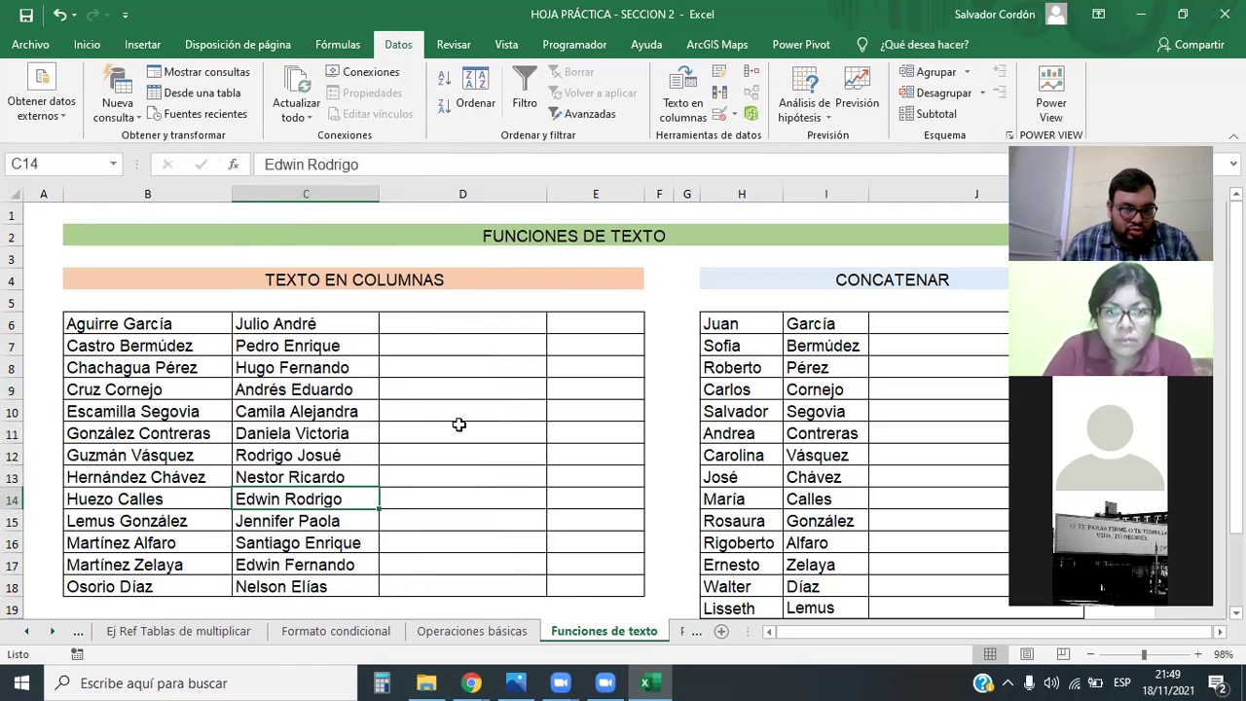
click(471, 325)
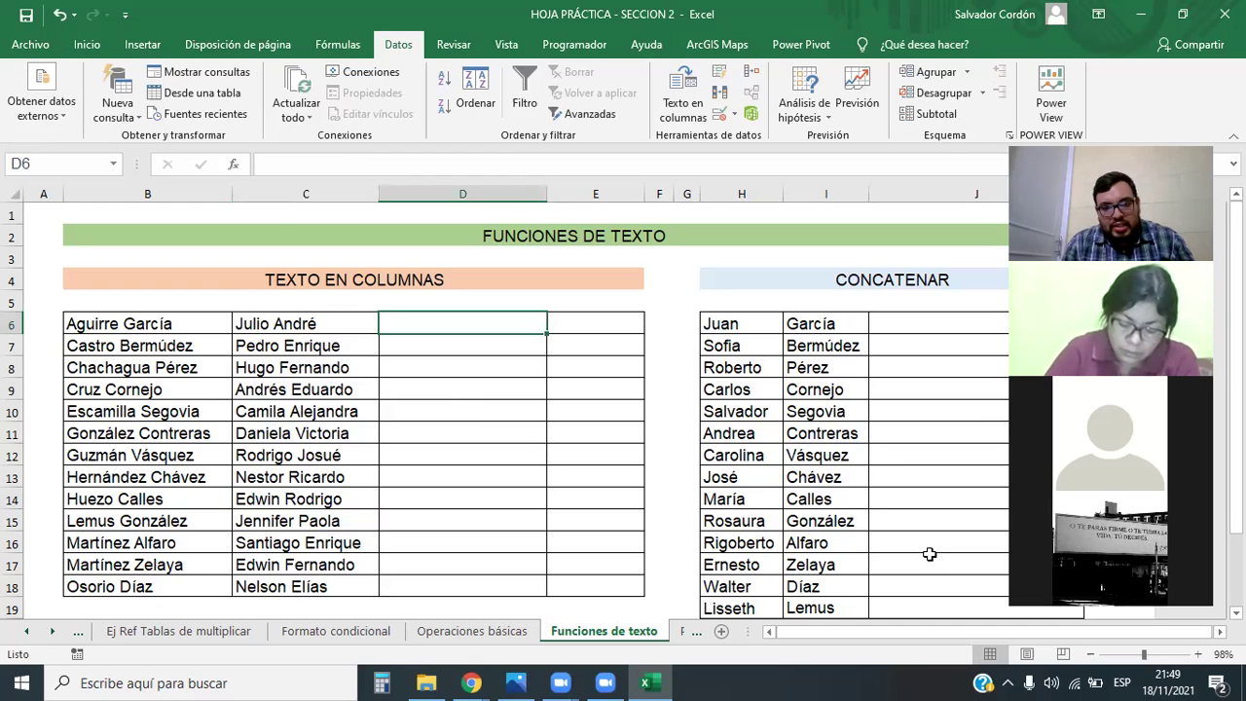
Step: Enter =CONCATENAR(C6;B6) in cell D6 to join the first names and surnames of row 6
text(=)
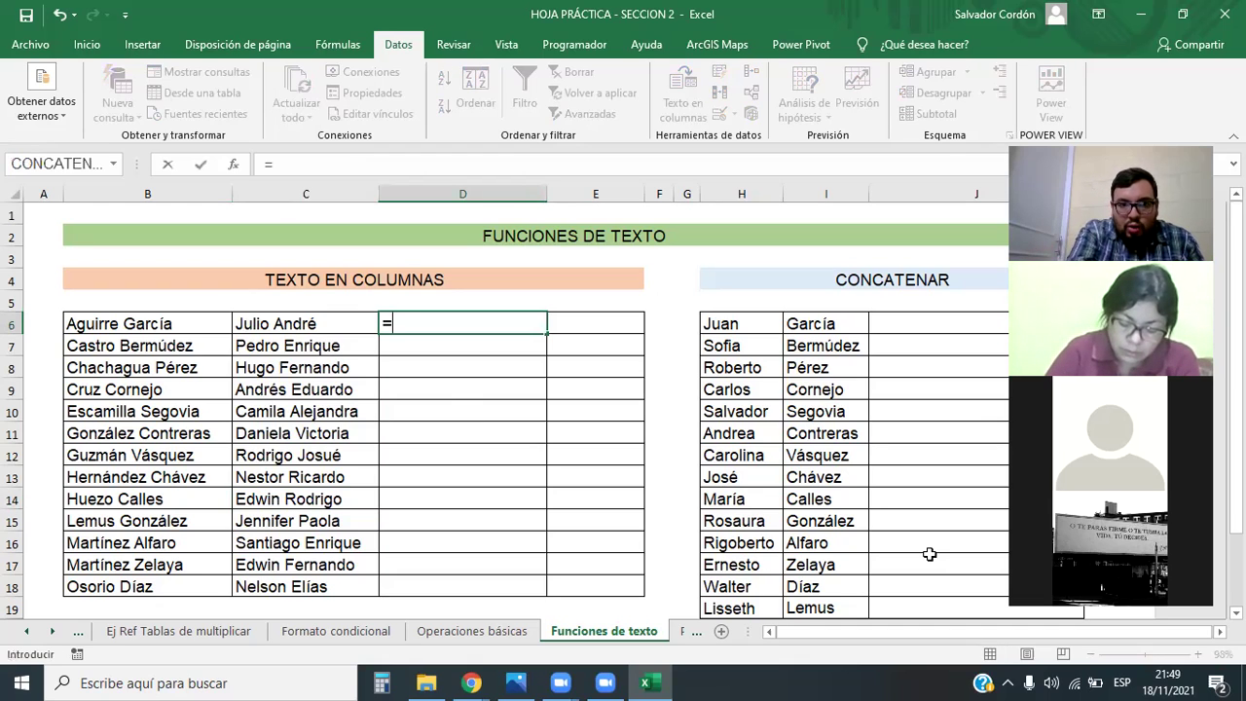
text(conca)
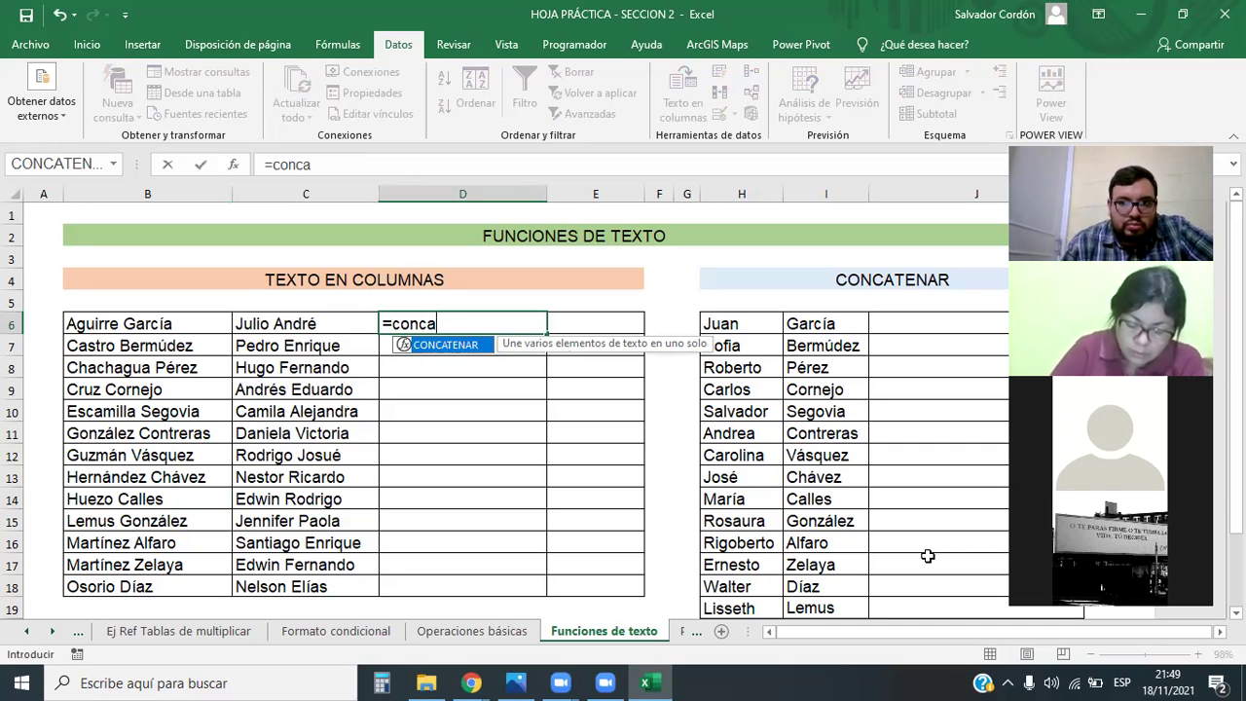
double_click(454, 346)
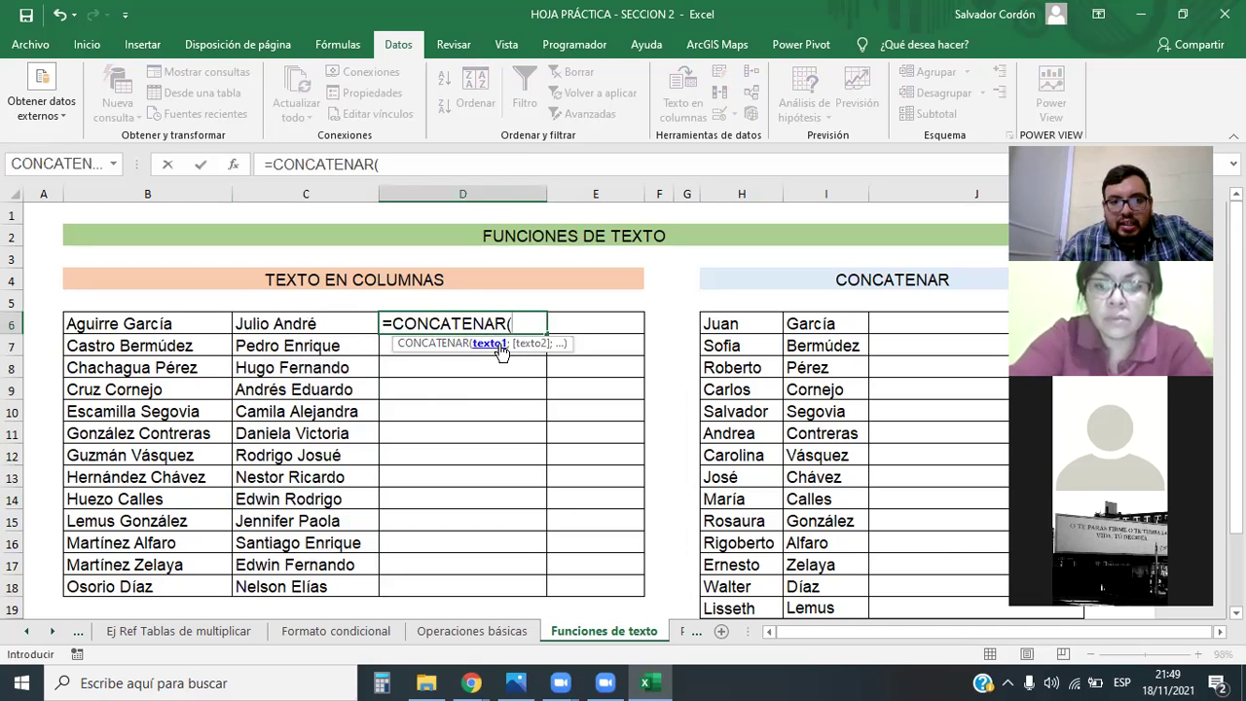
click(292, 324)
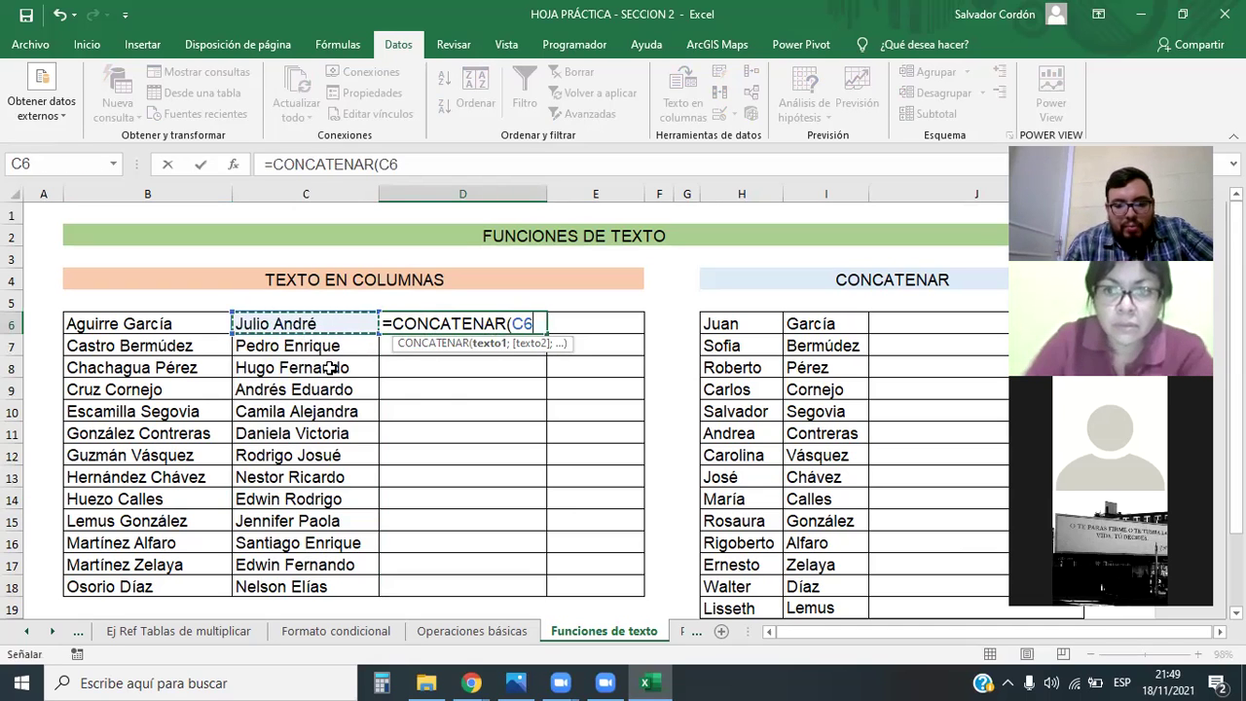
text(;)
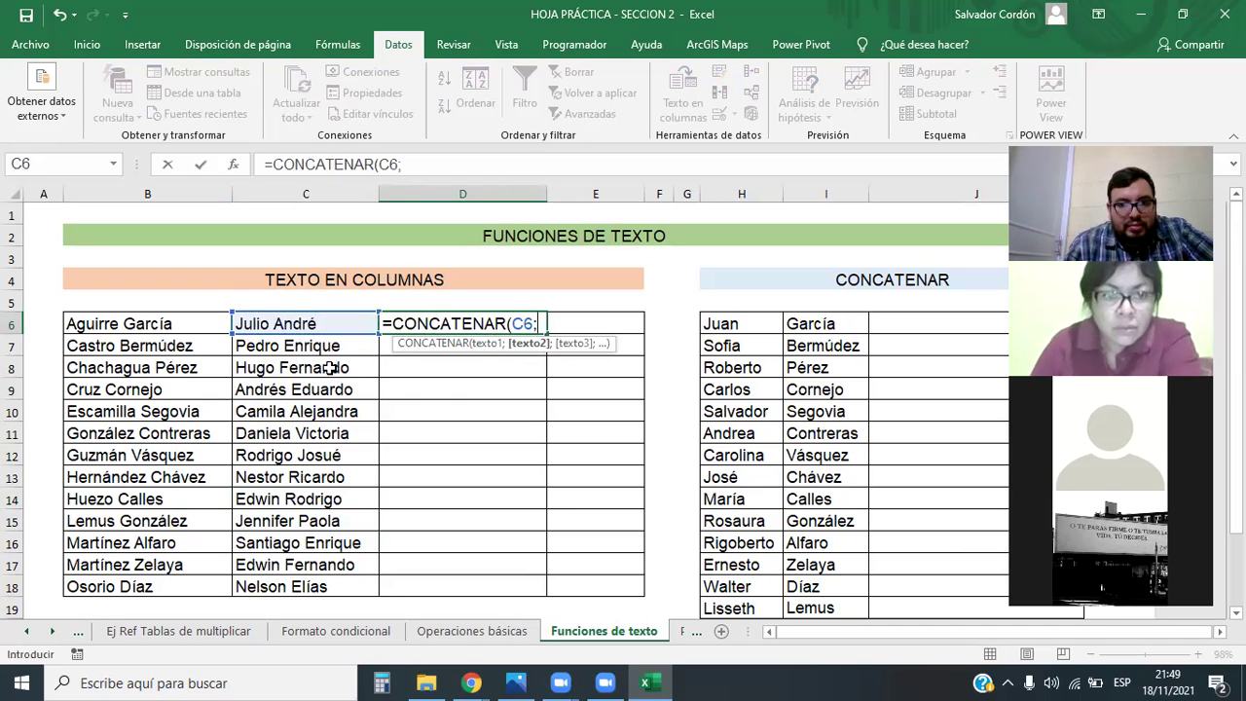
click(146, 329)
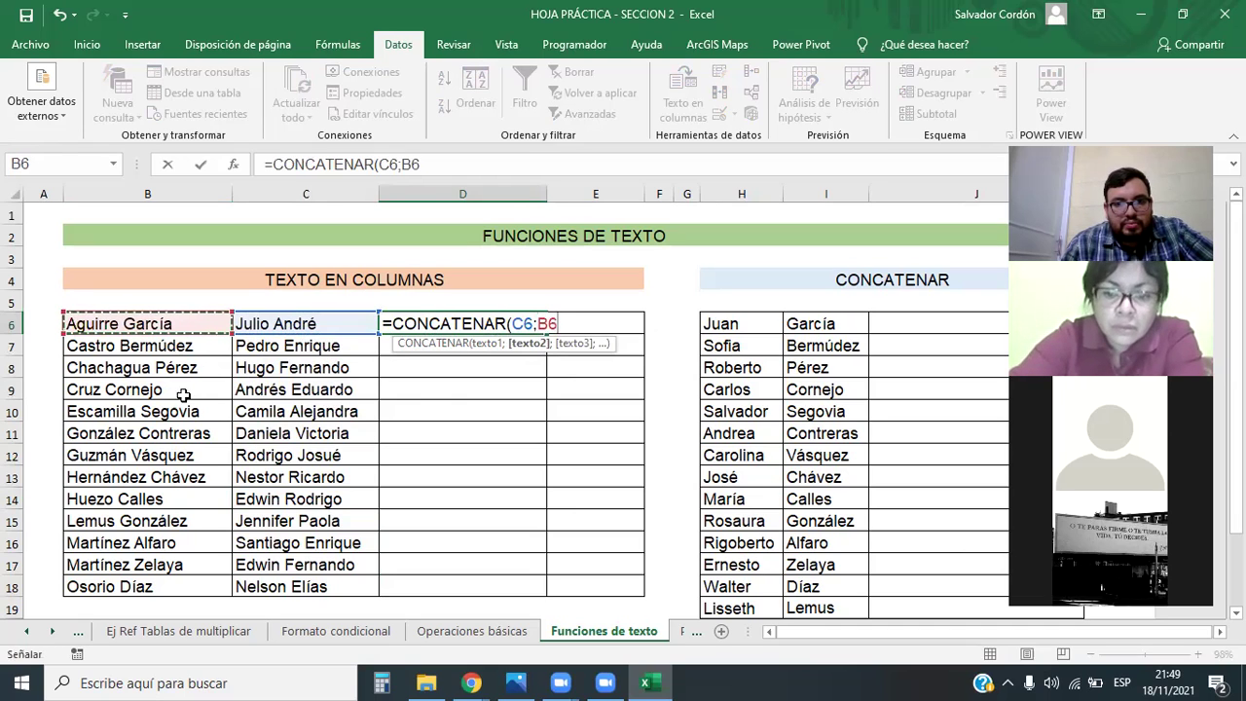
text())
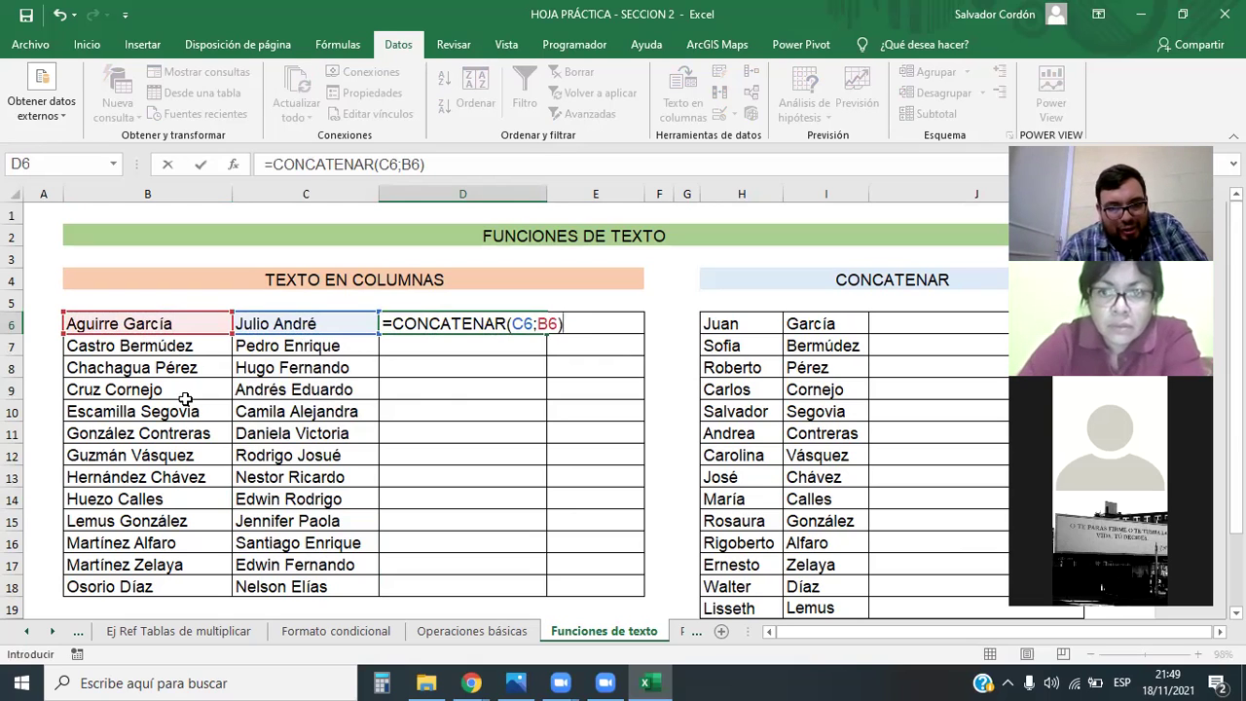
key(Return)
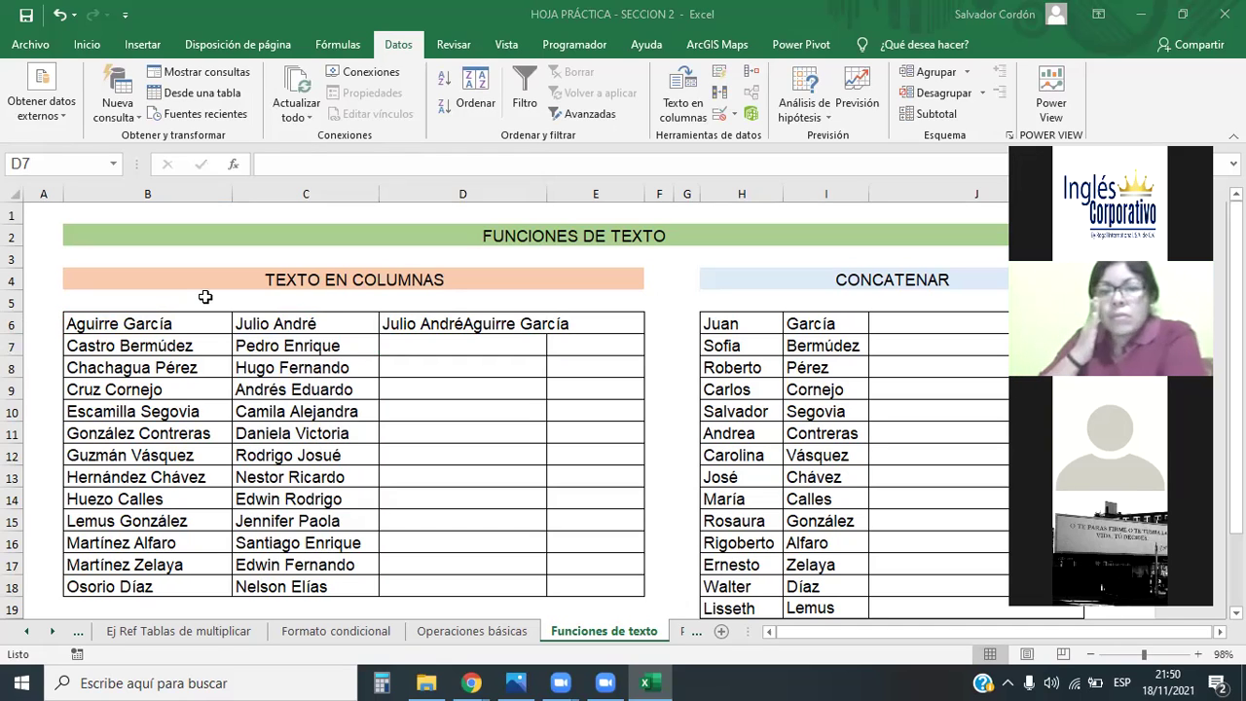
Step: Add a blank space as a separator between the two references in D6, giving =CONCATENAR(C6;" ";B6)
click(466, 329)
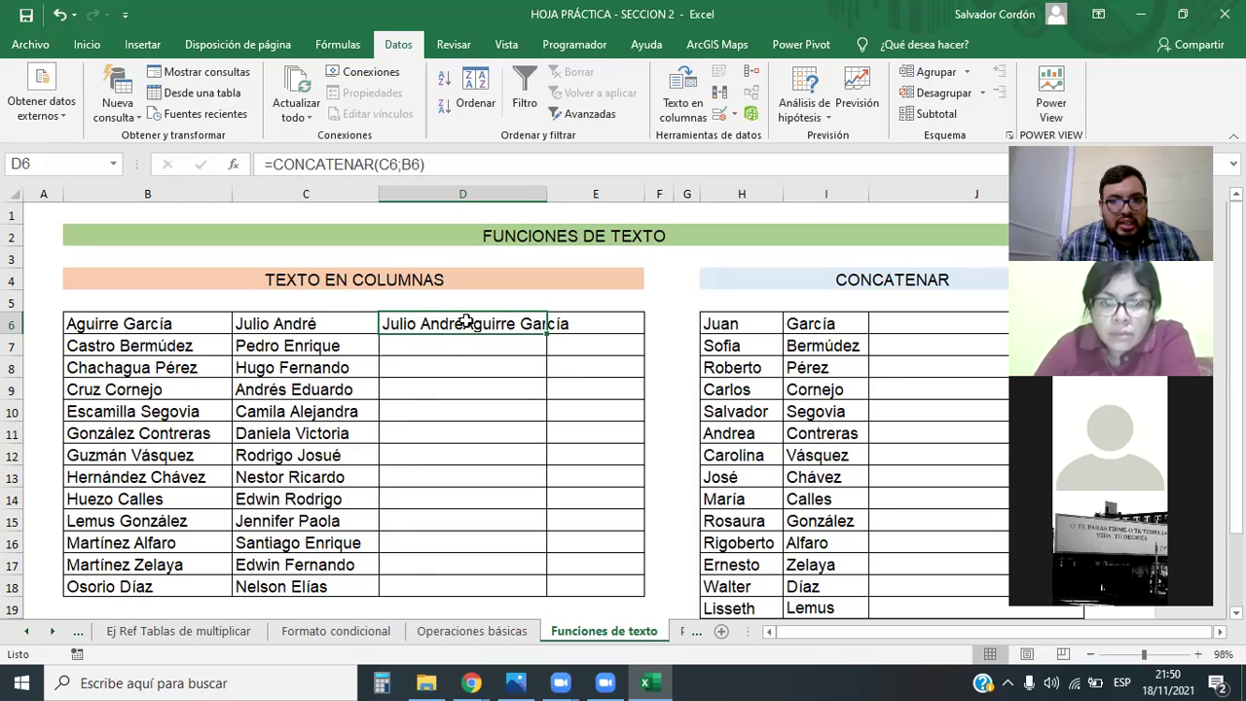
click(404, 164)
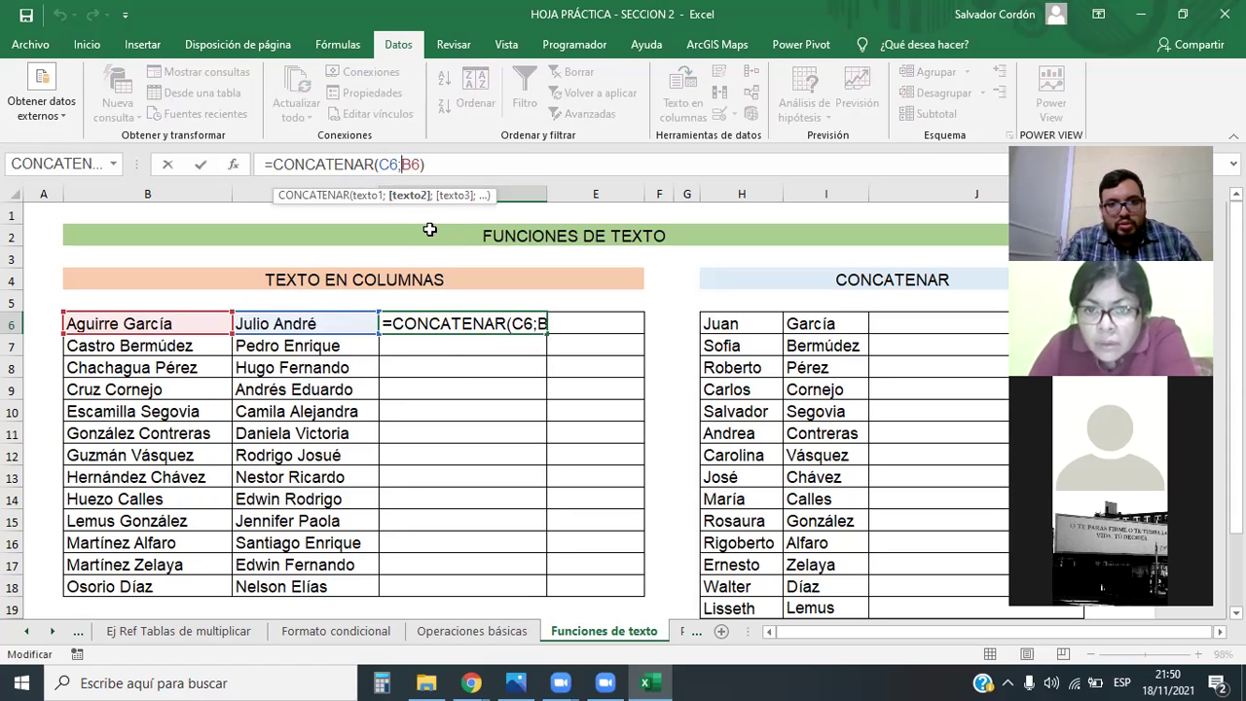
text(;)
key(BackSpace)
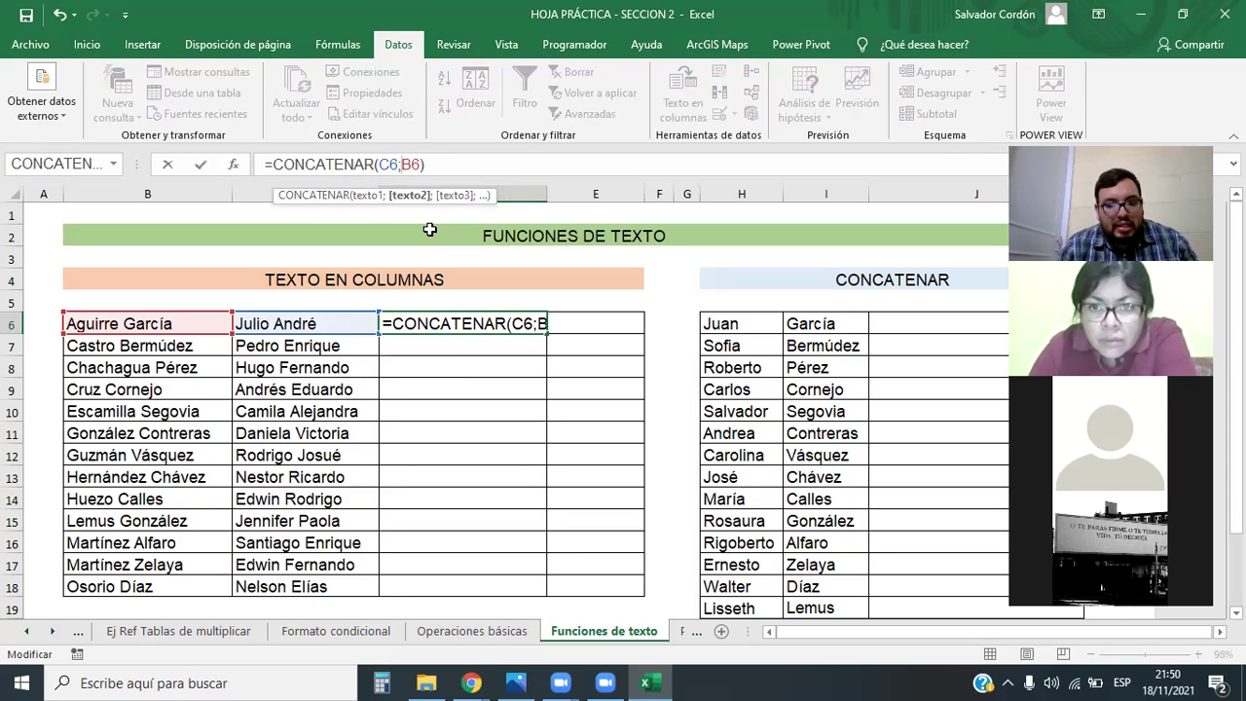
text(" ";)
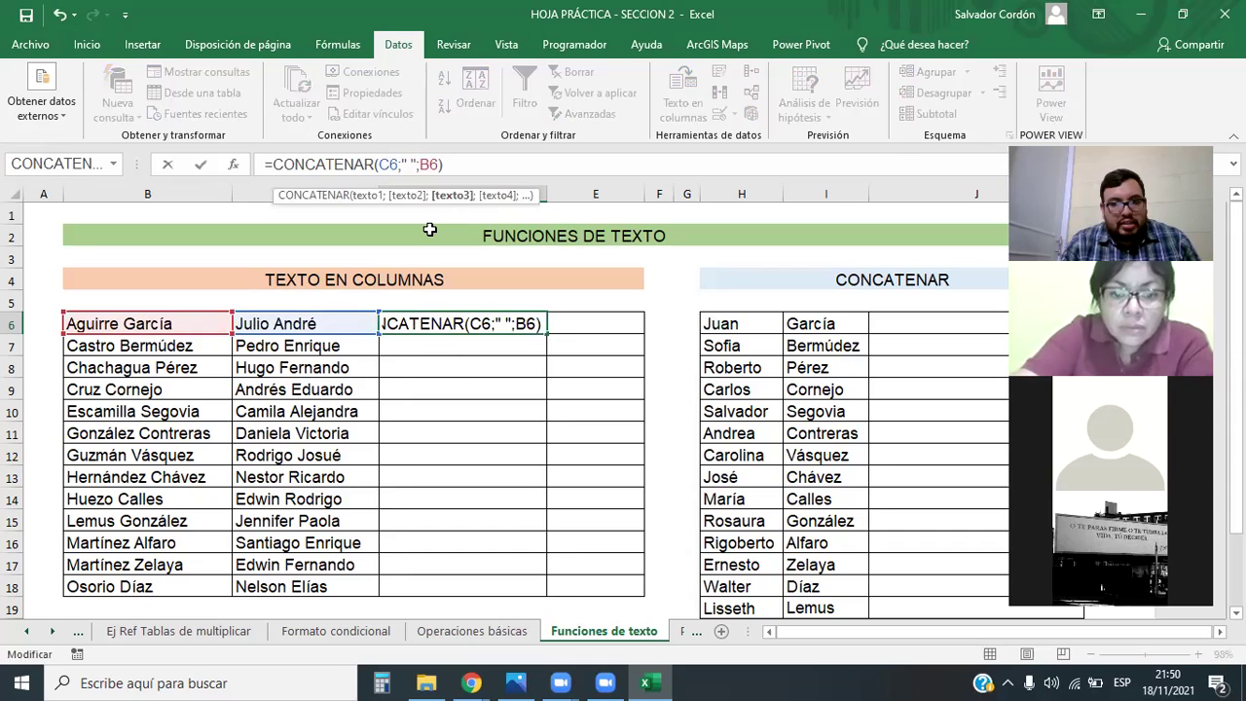
key(Return)
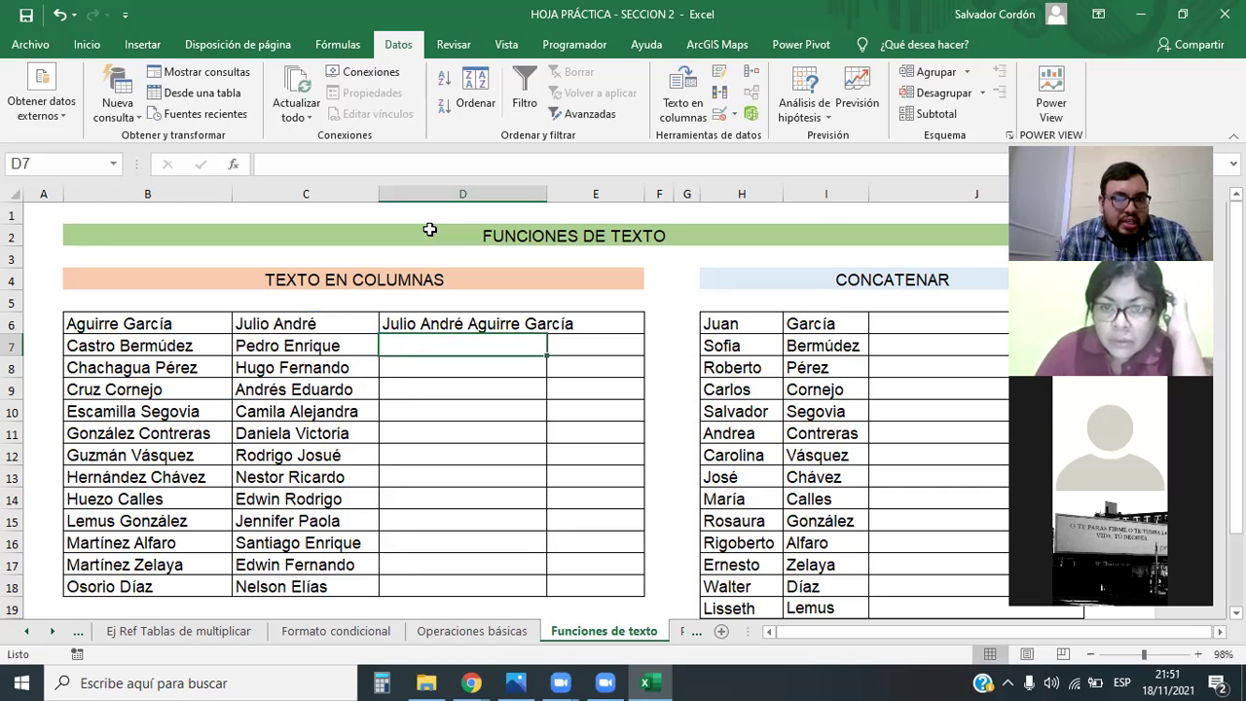
Step: Fill the CONCATENAR formula from D6 down to D18 and widen column D to fit the full names
click(541, 322)
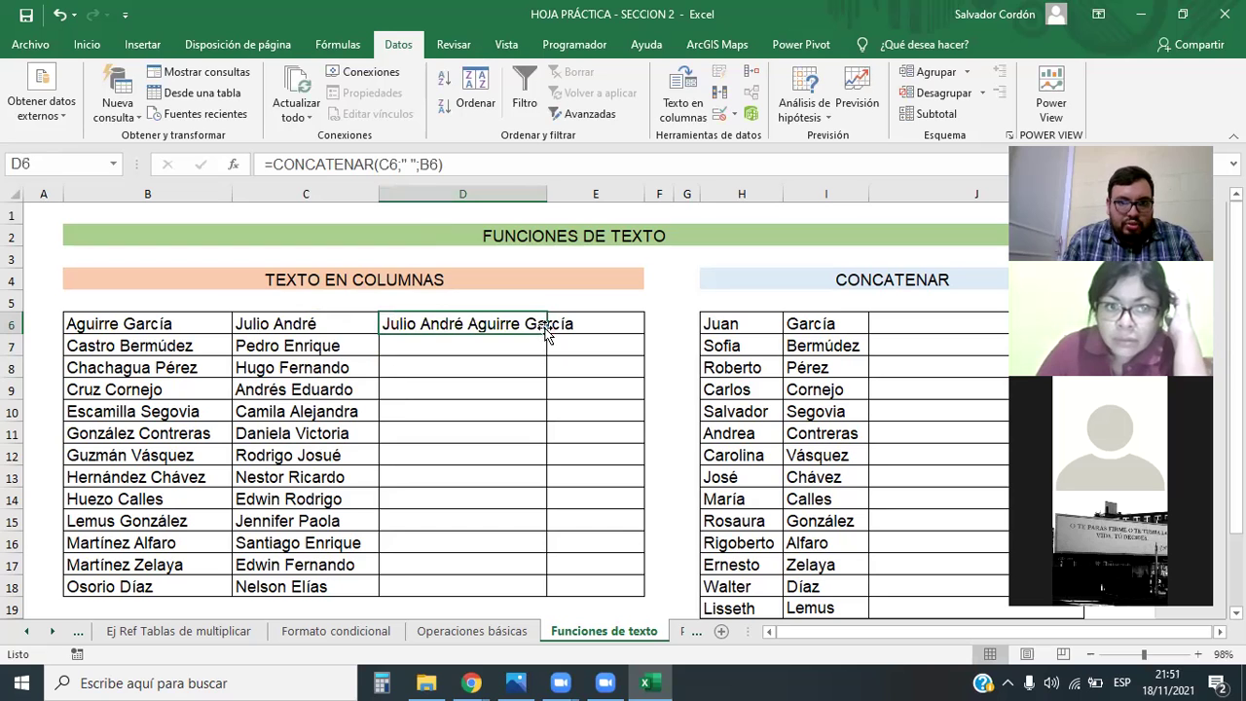
double_click(546, 333)
drag(546, 194, 673, 194)
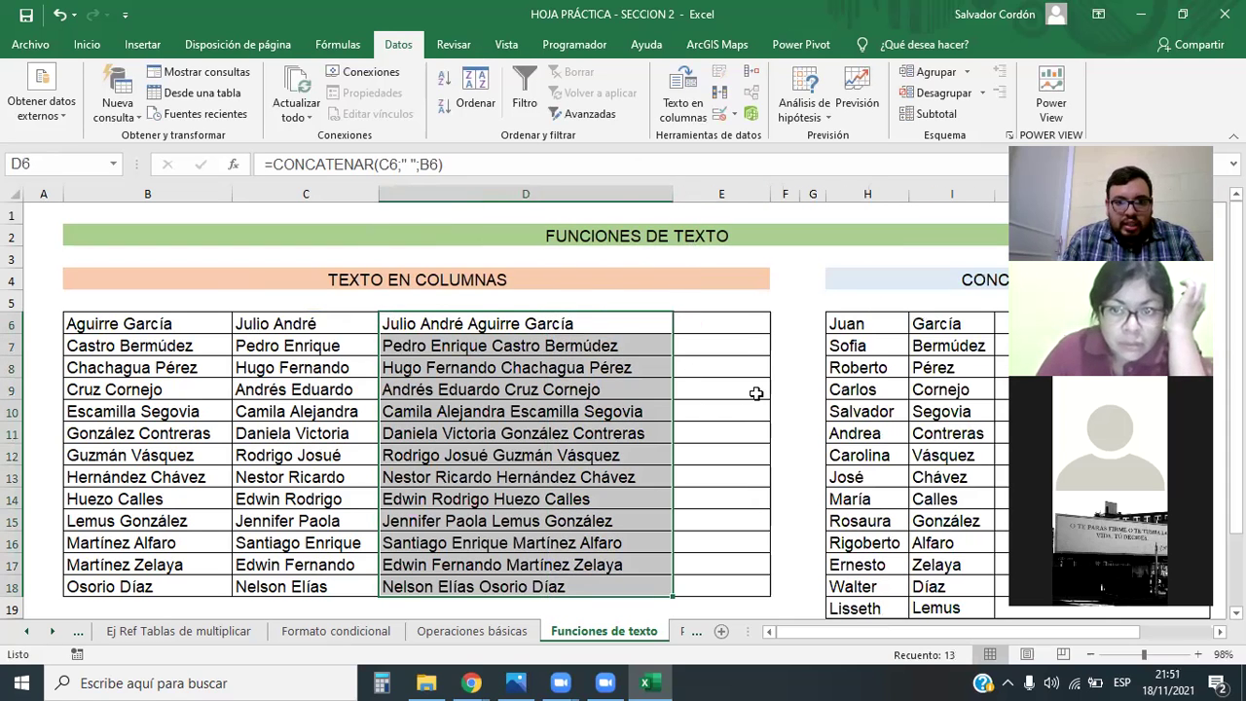
scroll(776, 396, down, 1)
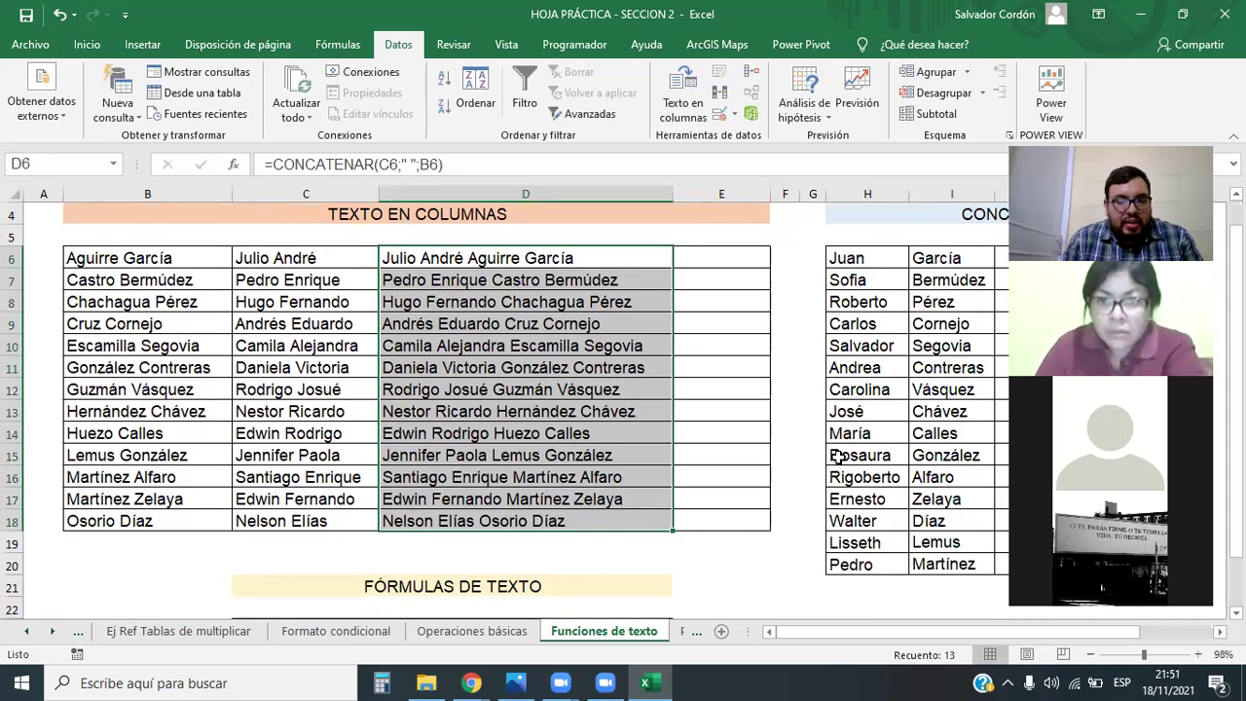
click(648, 365)
drag(501, 261, 604, 422)
click(759, 438)
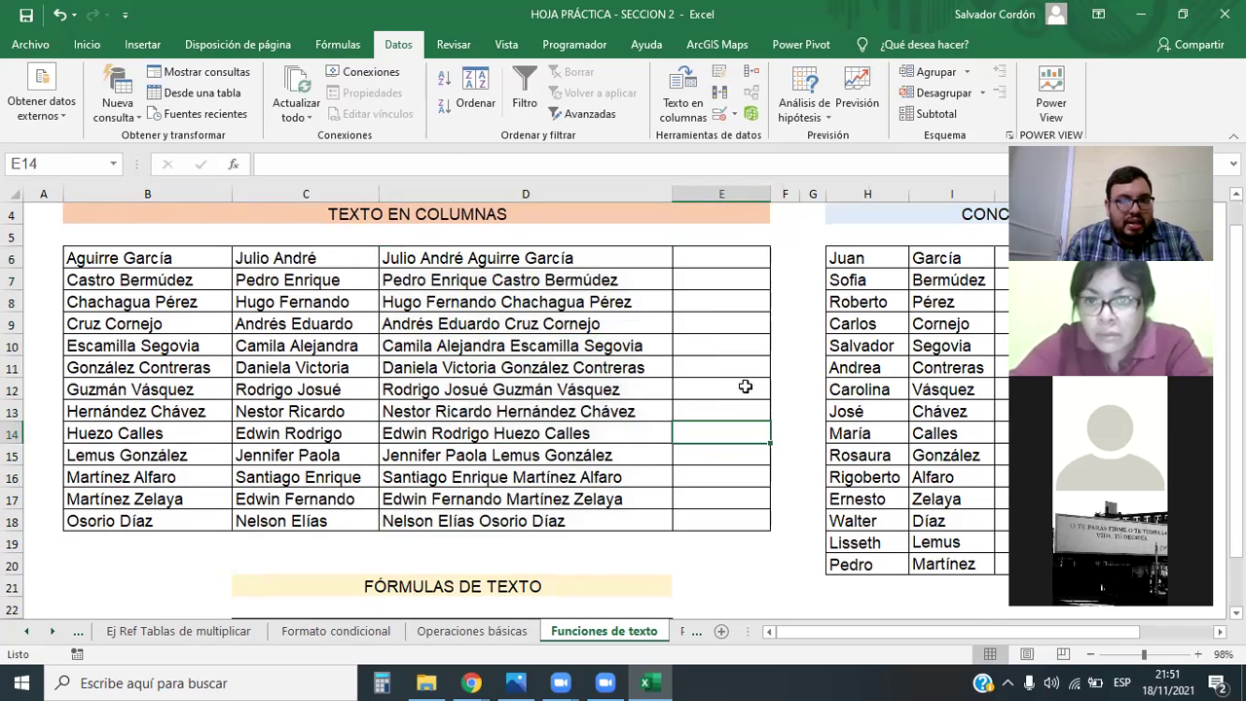
Step: Copy the joined names in D6:D18 and paste them as values over the same range
drag(516, 255, 516, 521)
key(ctrl+c)
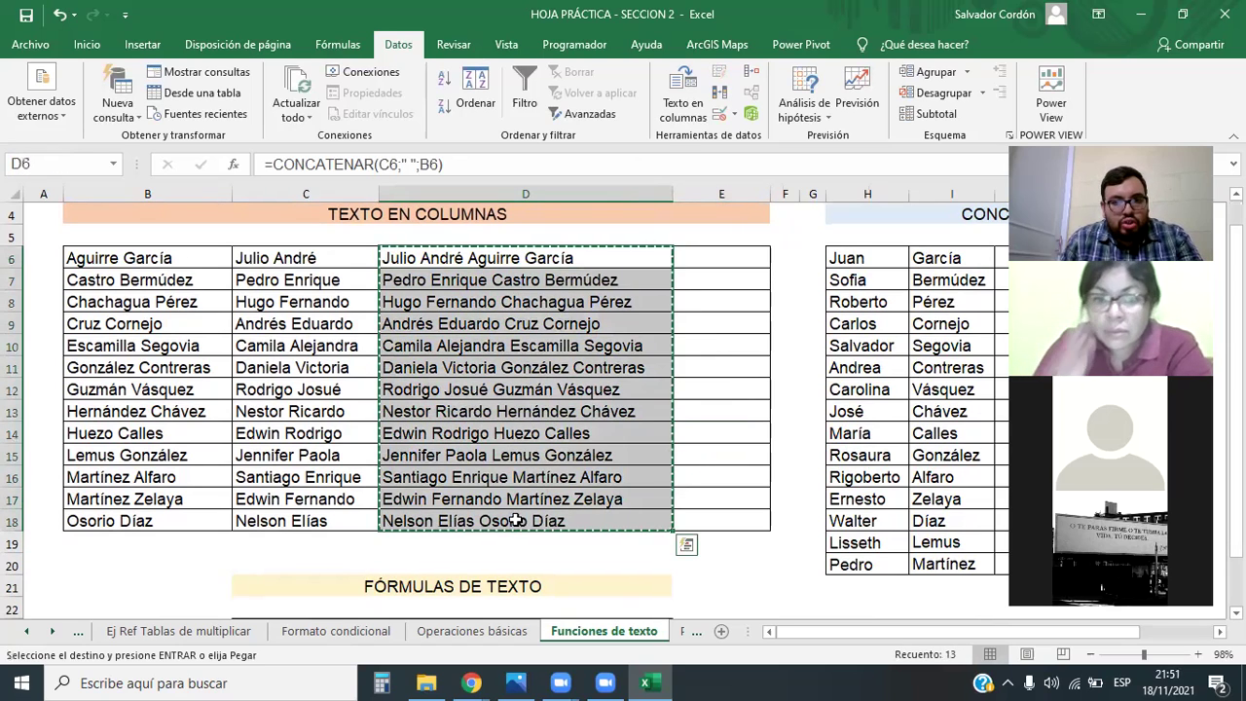
right_click(477, 255)
click(545, 255)
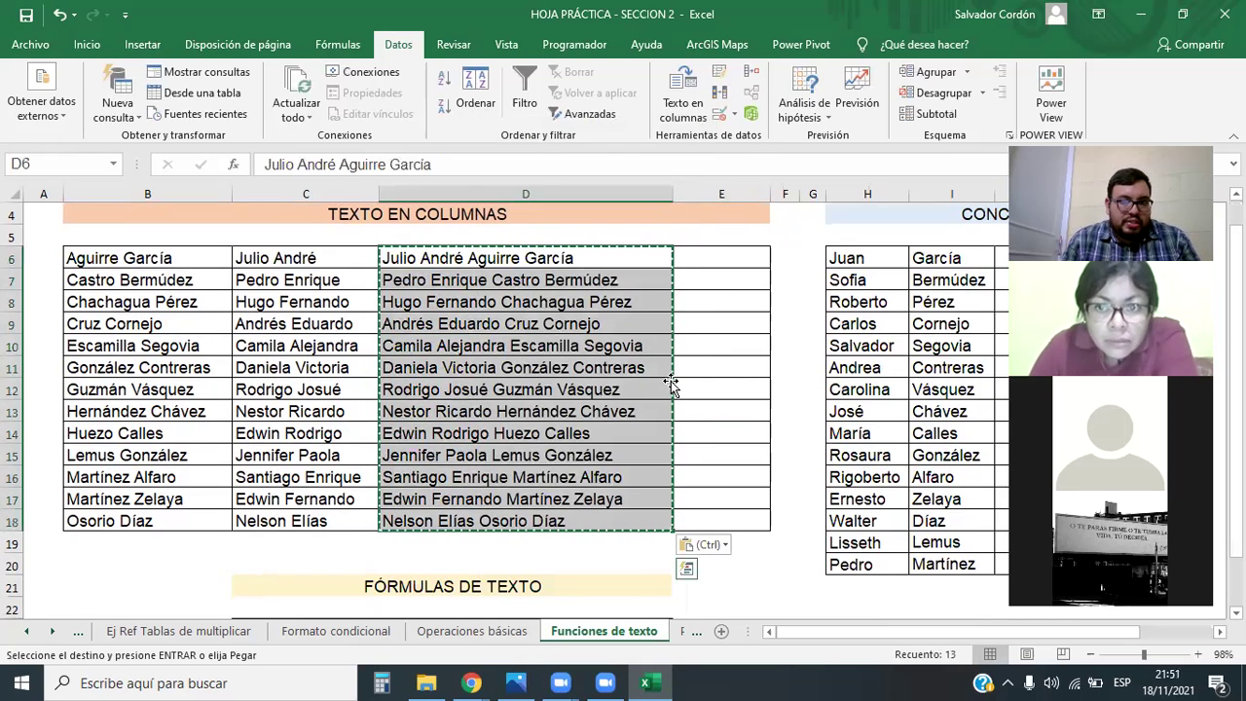
Step: Check the contents of D8 and D6 to see whether they hold plain text or formulas
click(545, 302)
drag(496, 164, 261, 164)
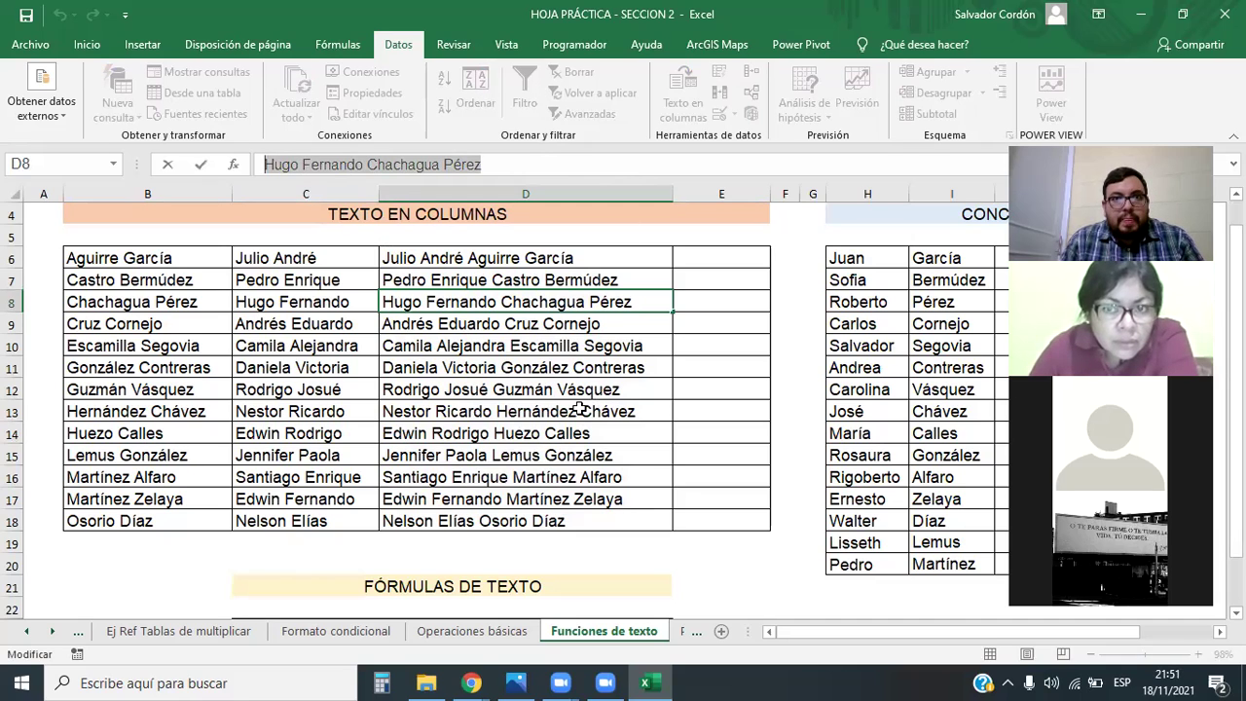
click(681, 285)
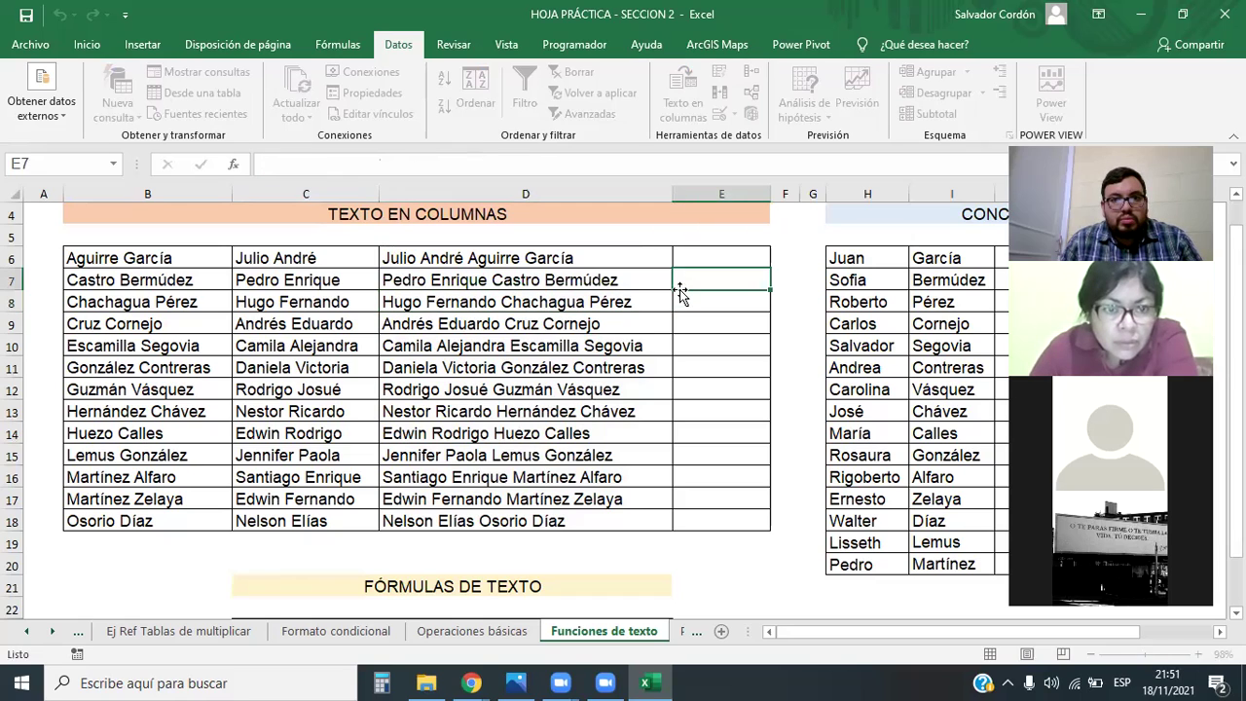
click(598, 265)
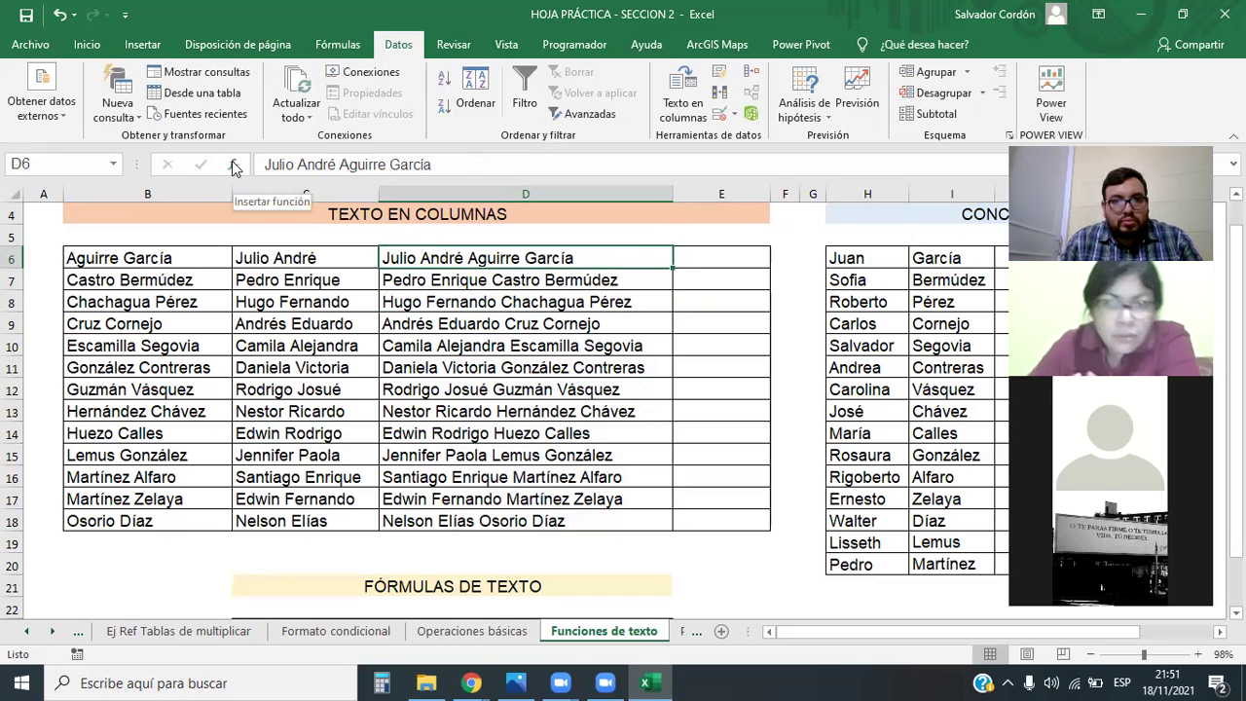
key(Down)
key(Down)
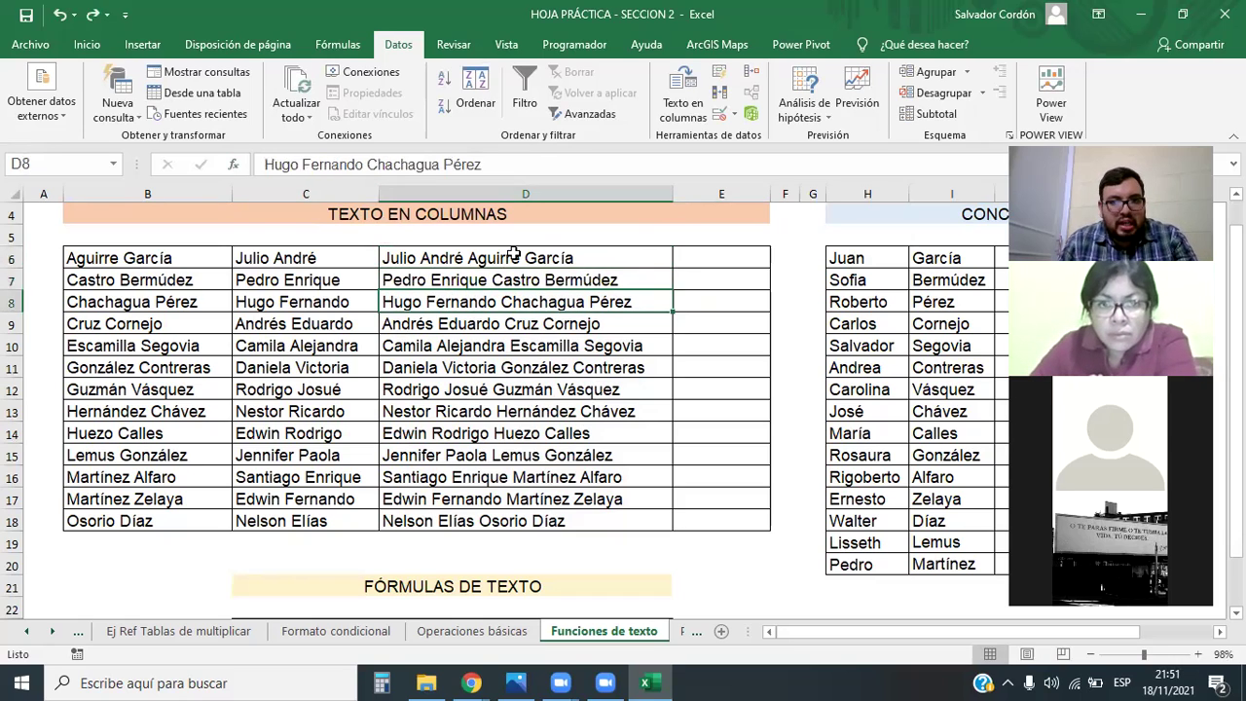
Step: Undo the pasted values, the column D widening and the CONCATENAR formulas in D6:D18, and cancel the remaining copy selection
key(ctrl+z)
key(ctrl+z)
key(ctrl+z)
key(ctrl+z)
key(ctrl+z)
key(ctrl+z)
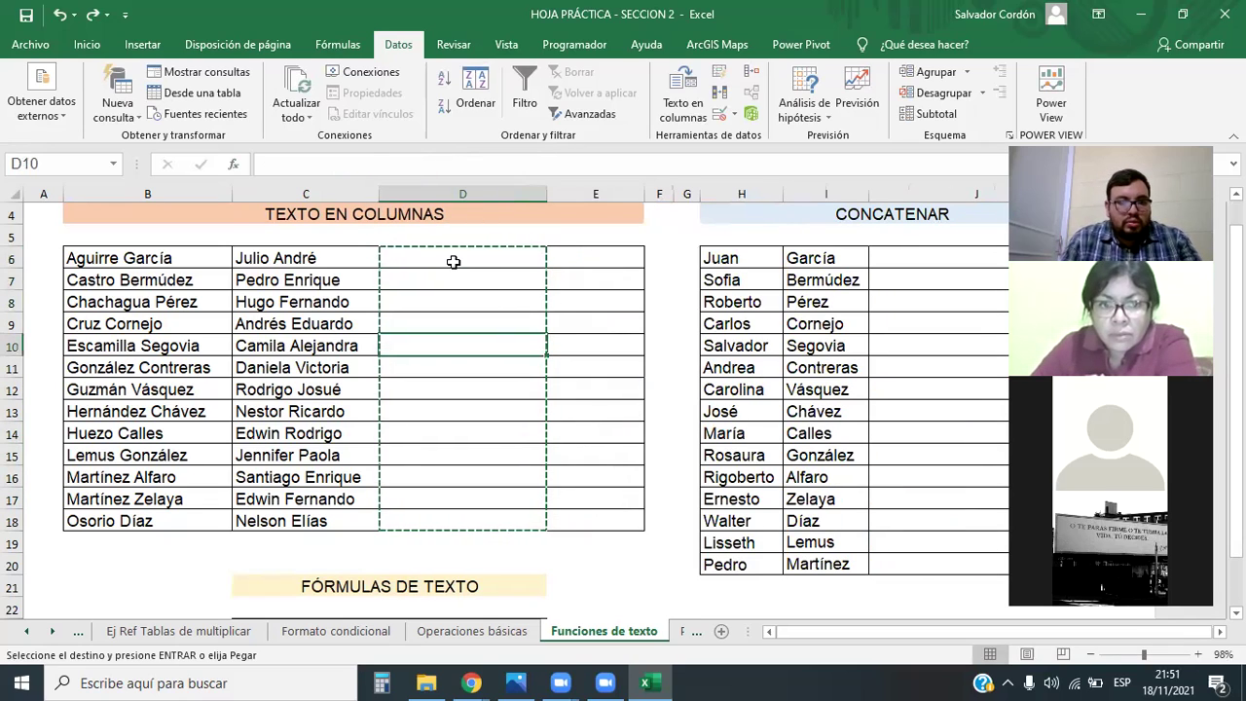
key(Escape)
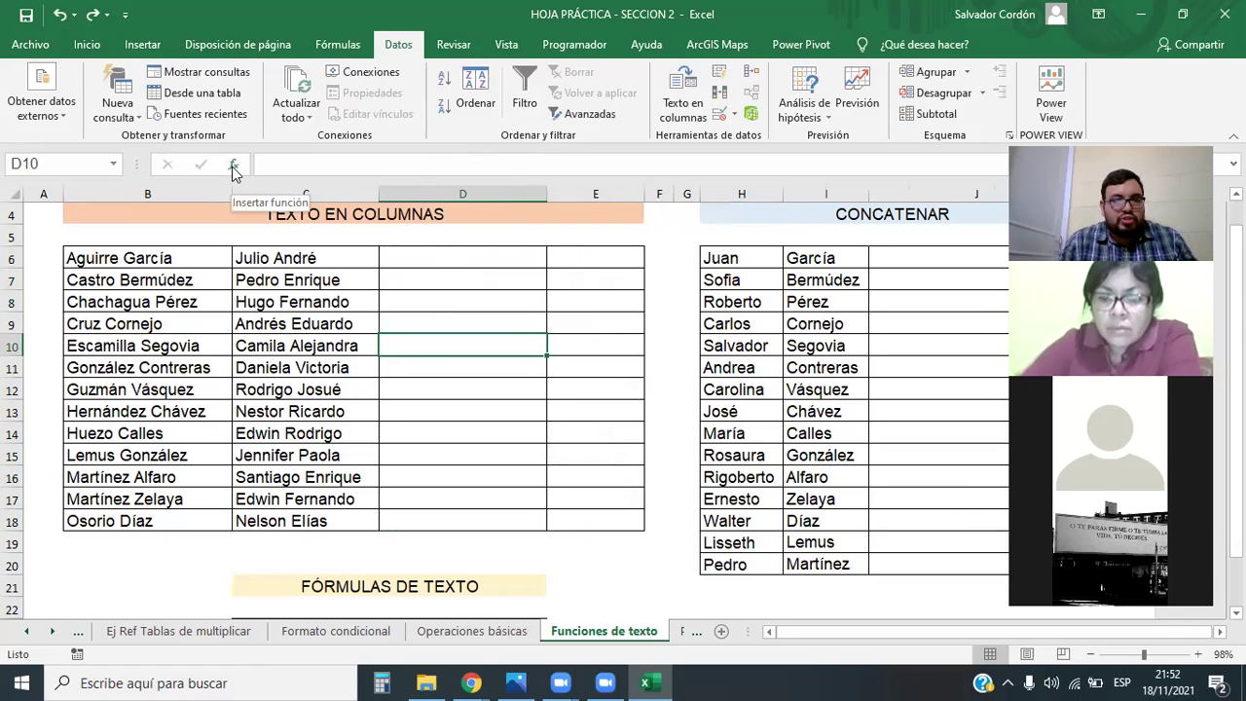
Step: Build a CONCATENAR formula in D6 with Insert Function, using C6 as Texto1, " " as Texto2 and B6 as Texto3
click(434, 257)
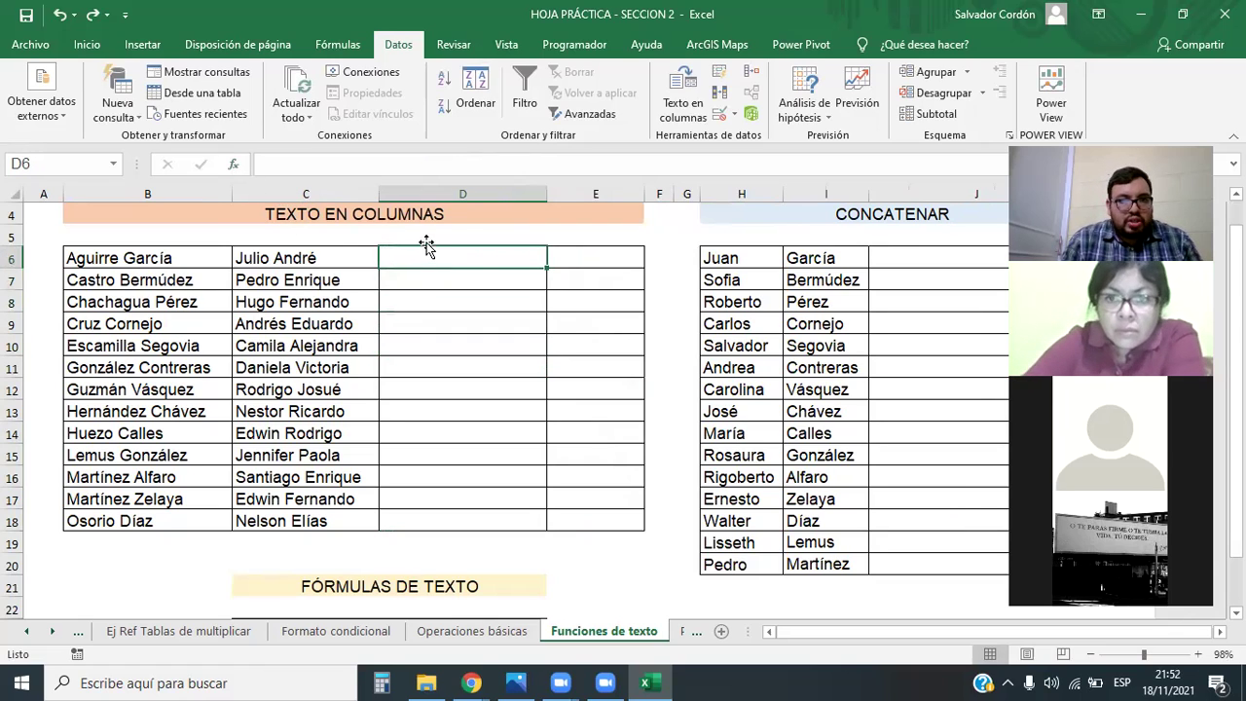
click(233, 166)
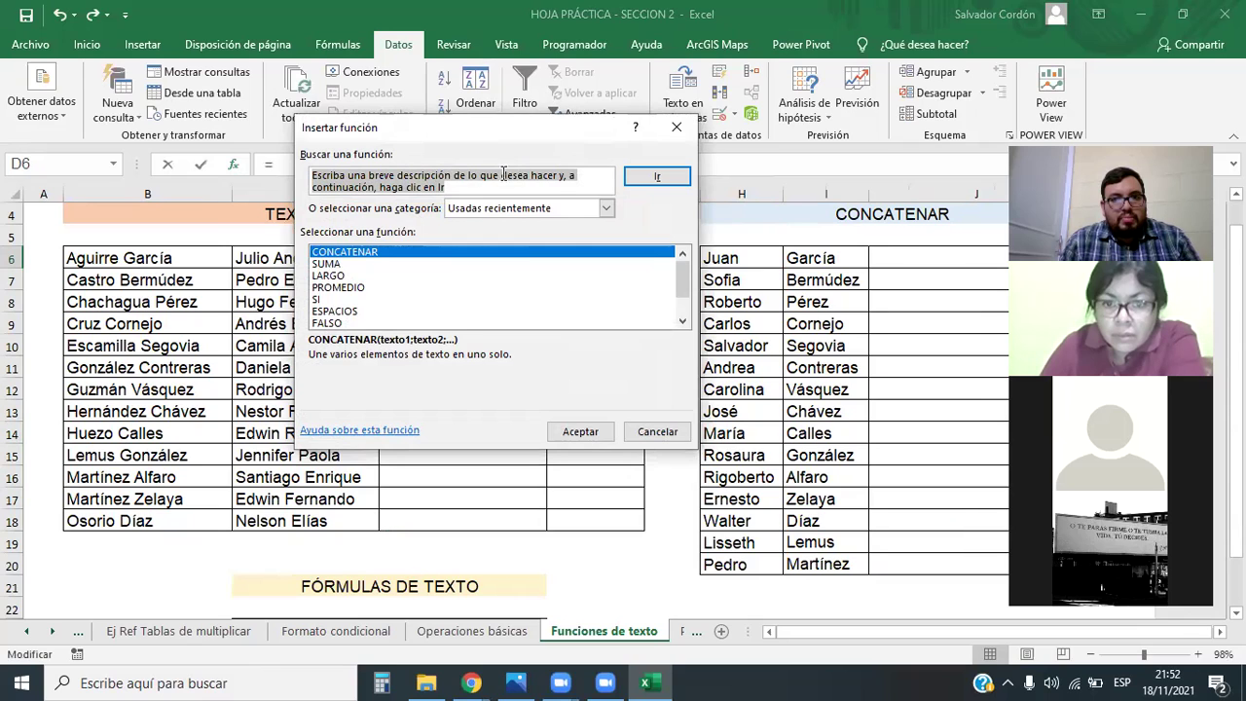
click(351, 253)
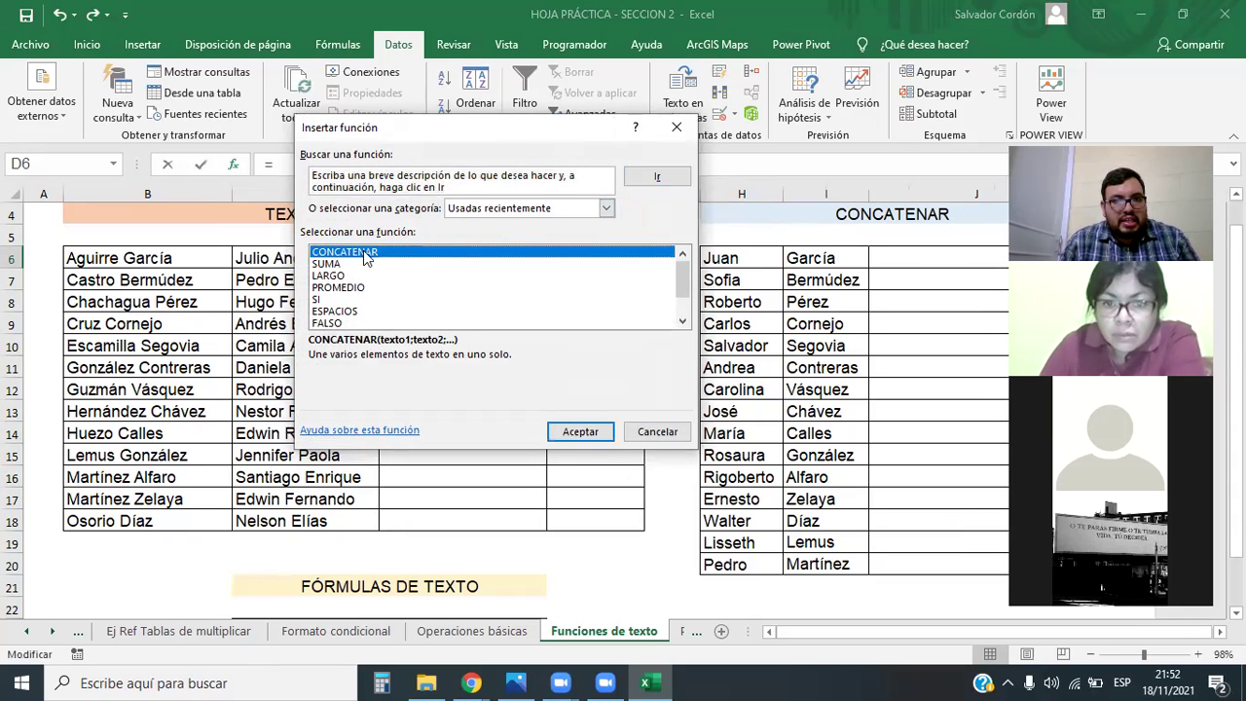
click(580, 431)
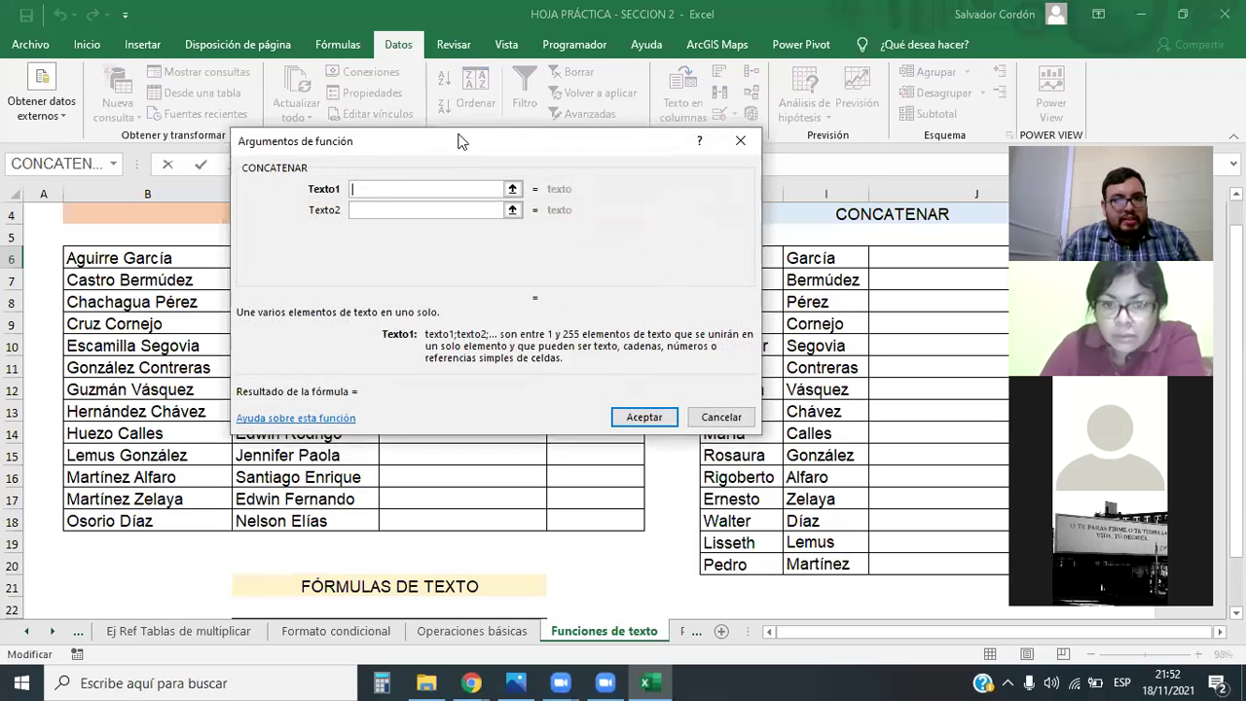
drag(461, 142, 772, 102)
click(272, 258)
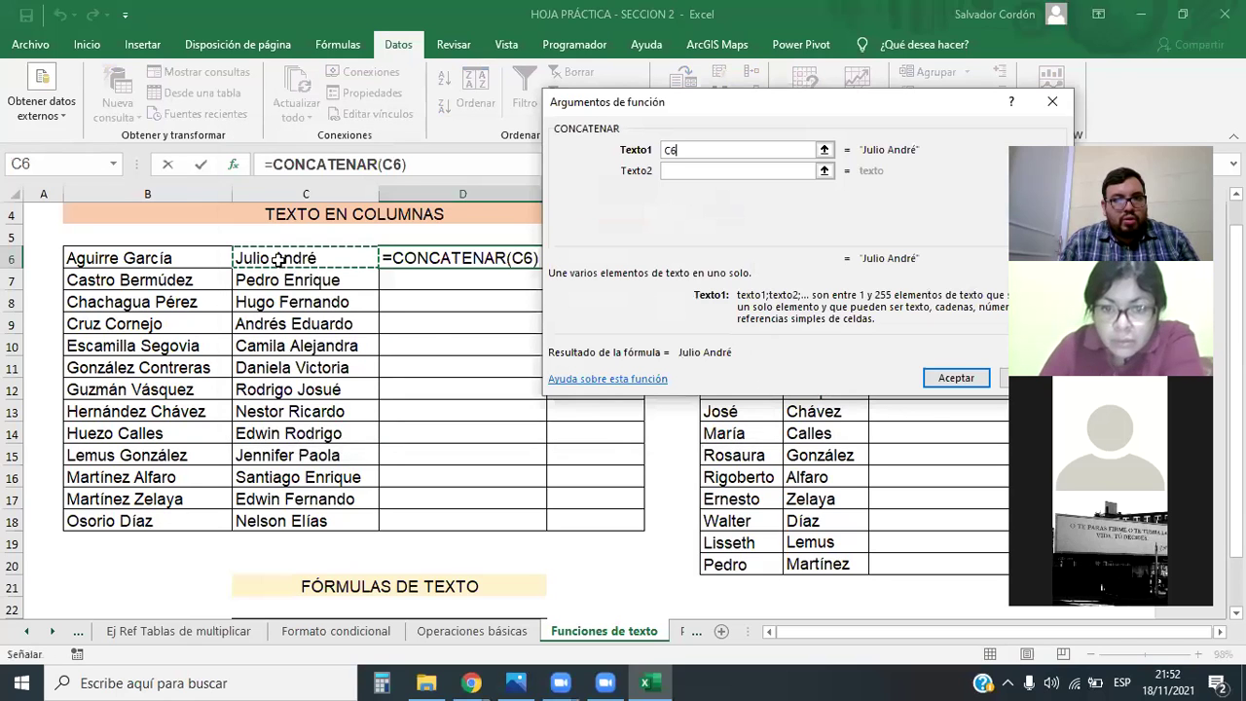
click(673, 170)
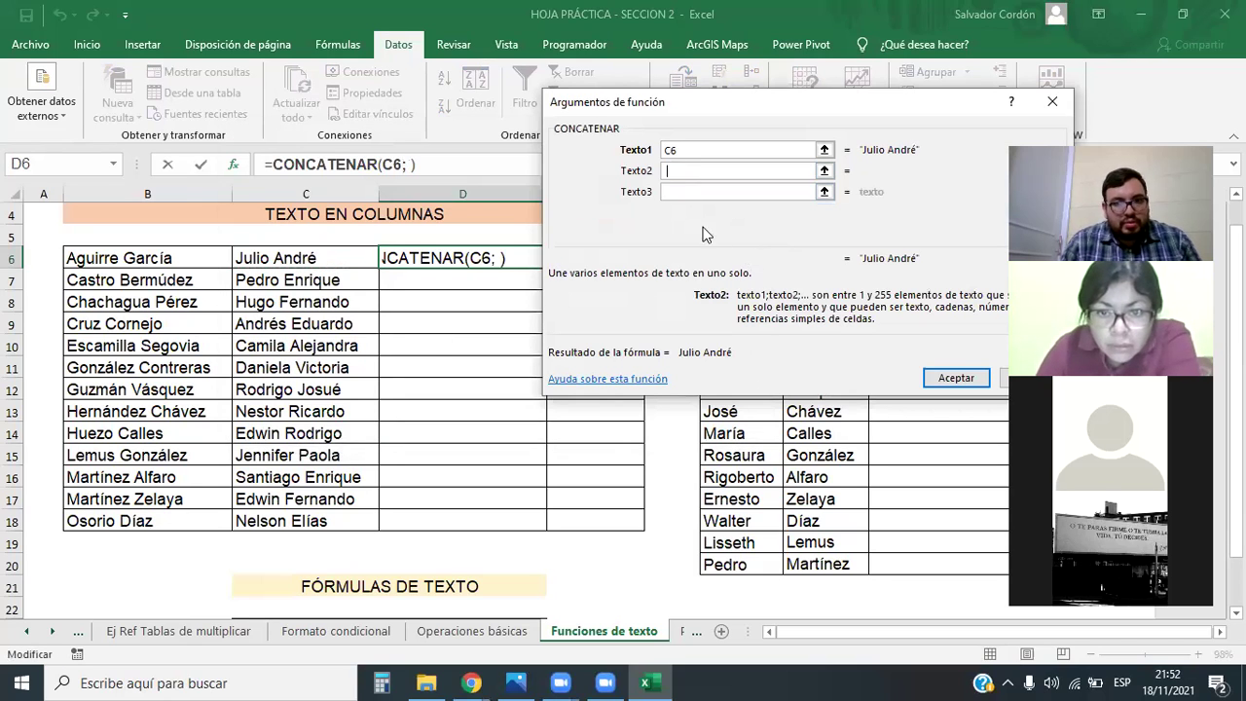
text(" ")
click(808, 192)
click(112, 258)
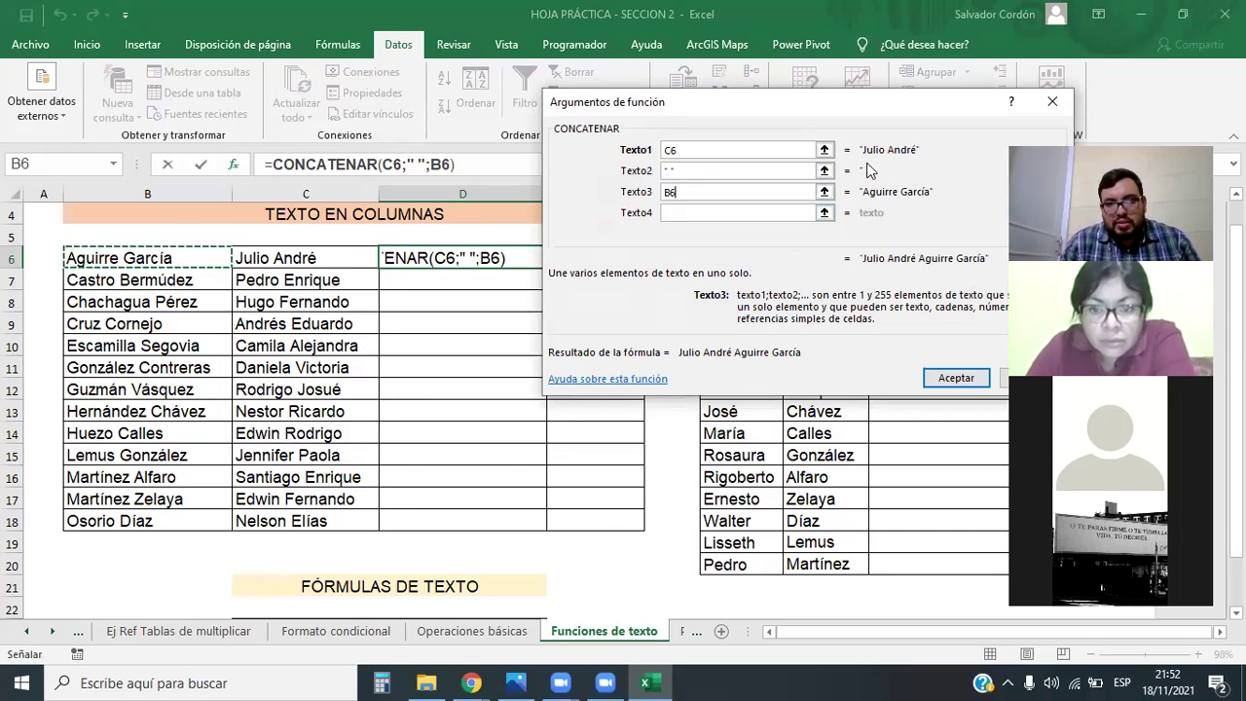
click(957, 378)
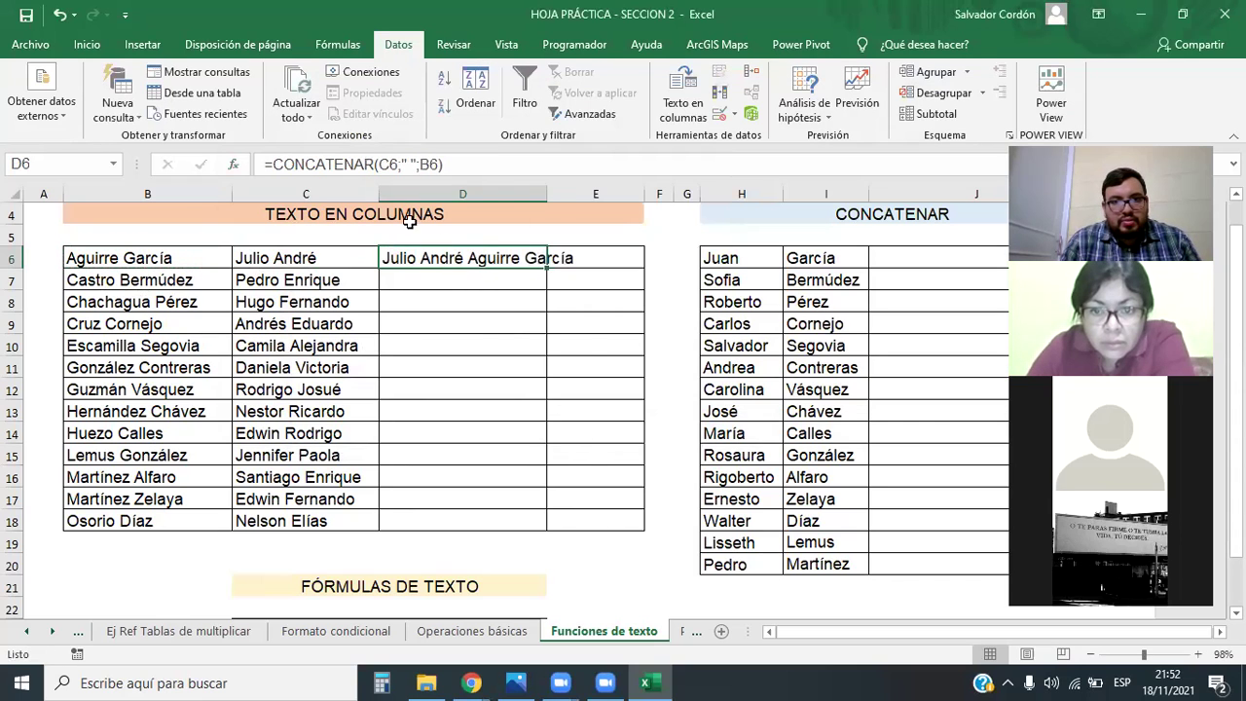
Step: Review the CONCATENAR formula in D6, including its quoted blank-space argument
drag(483, 164, 284, 174)
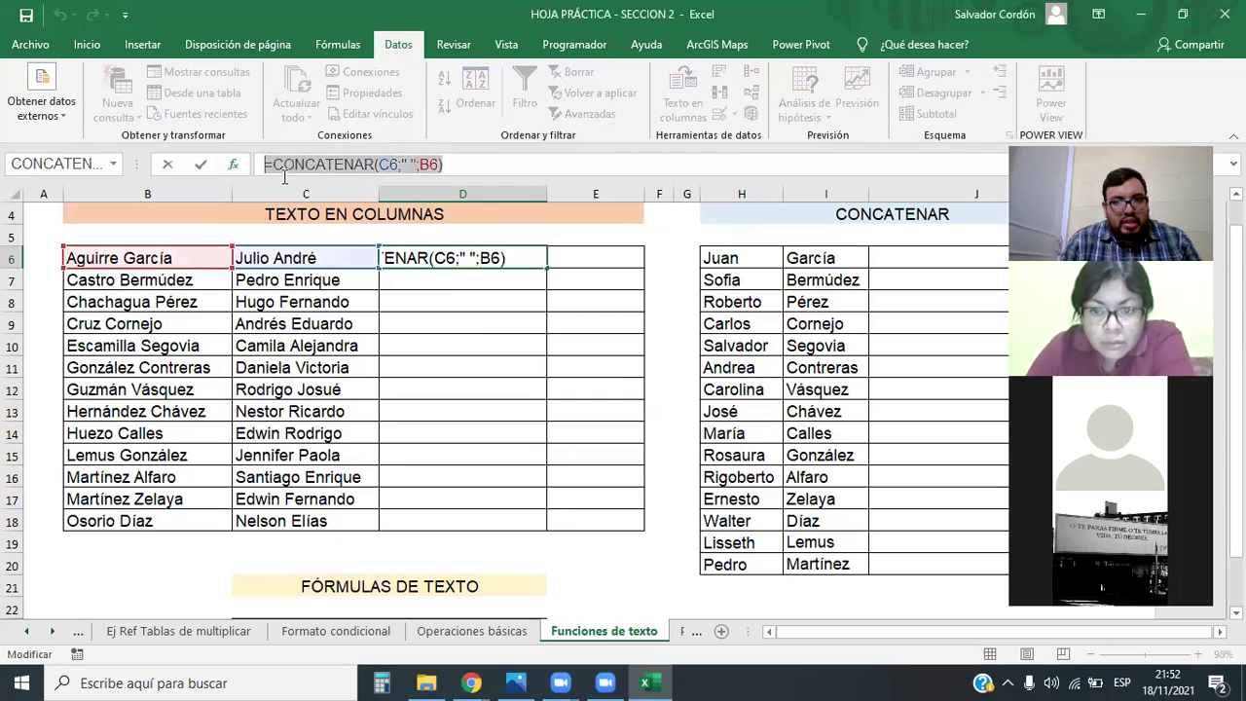
click(409, 164)
click(499, 164)
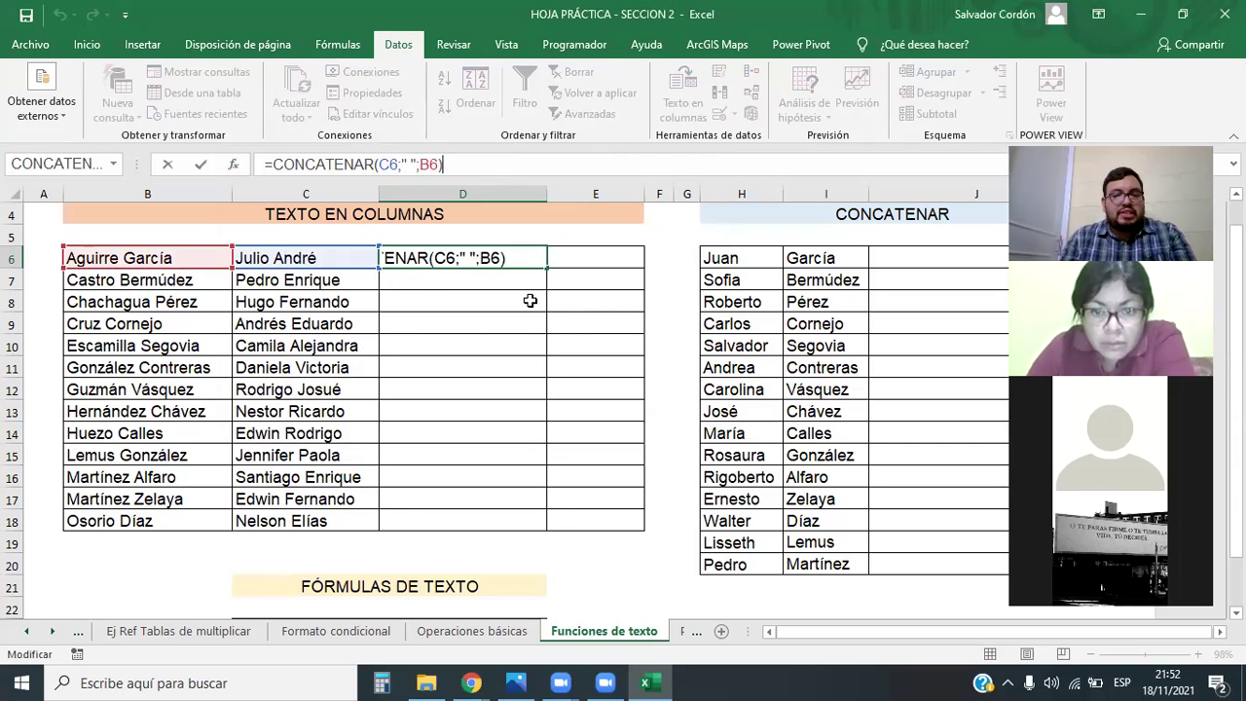
Step: Confirm the CONCATENAR formula in D6, fill it down to D18 and widen column D to fit the full names
key(Return)
click(543, 261)
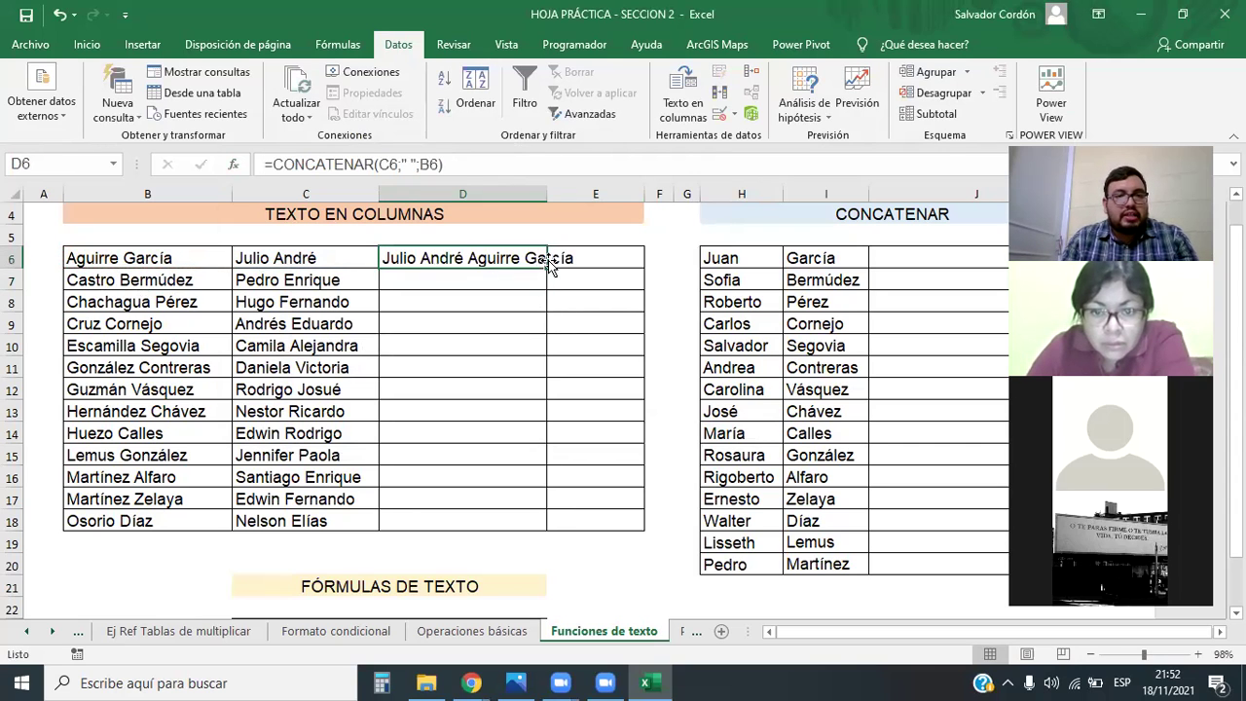
double_click(546, 270)
drag(547, 195, 672, 197)
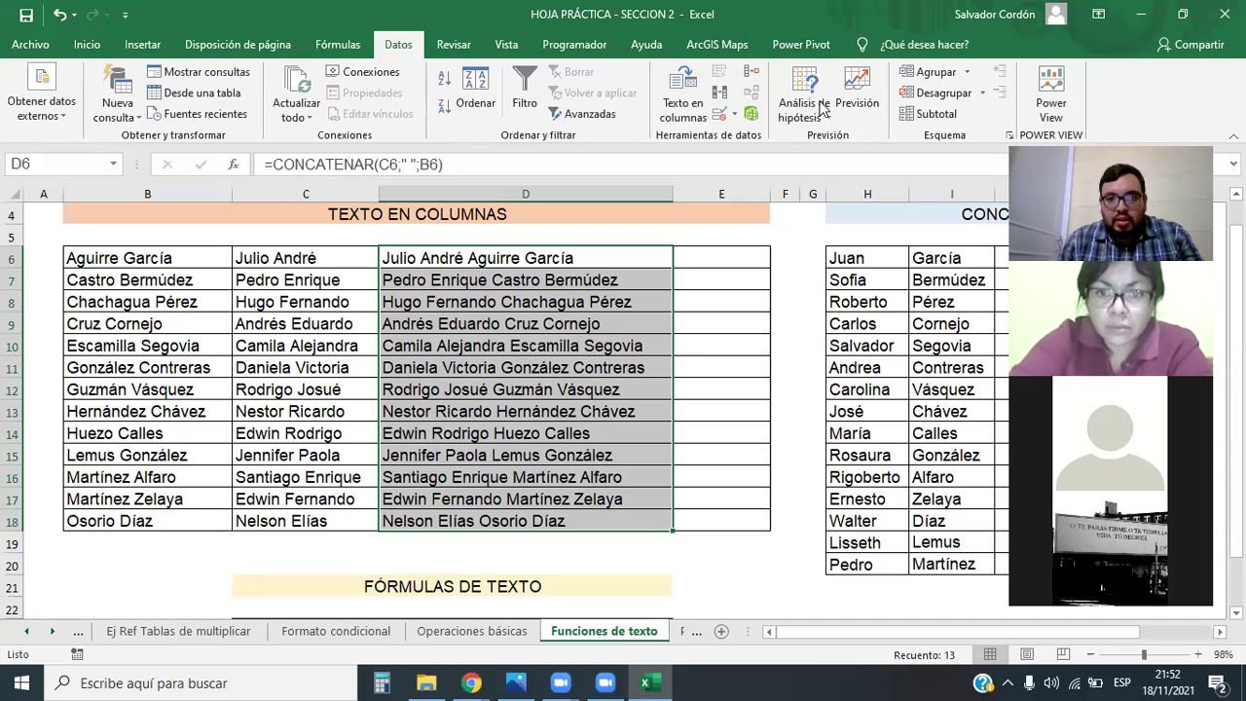
click(514, 275)
drag(514, 258, 521, 521)
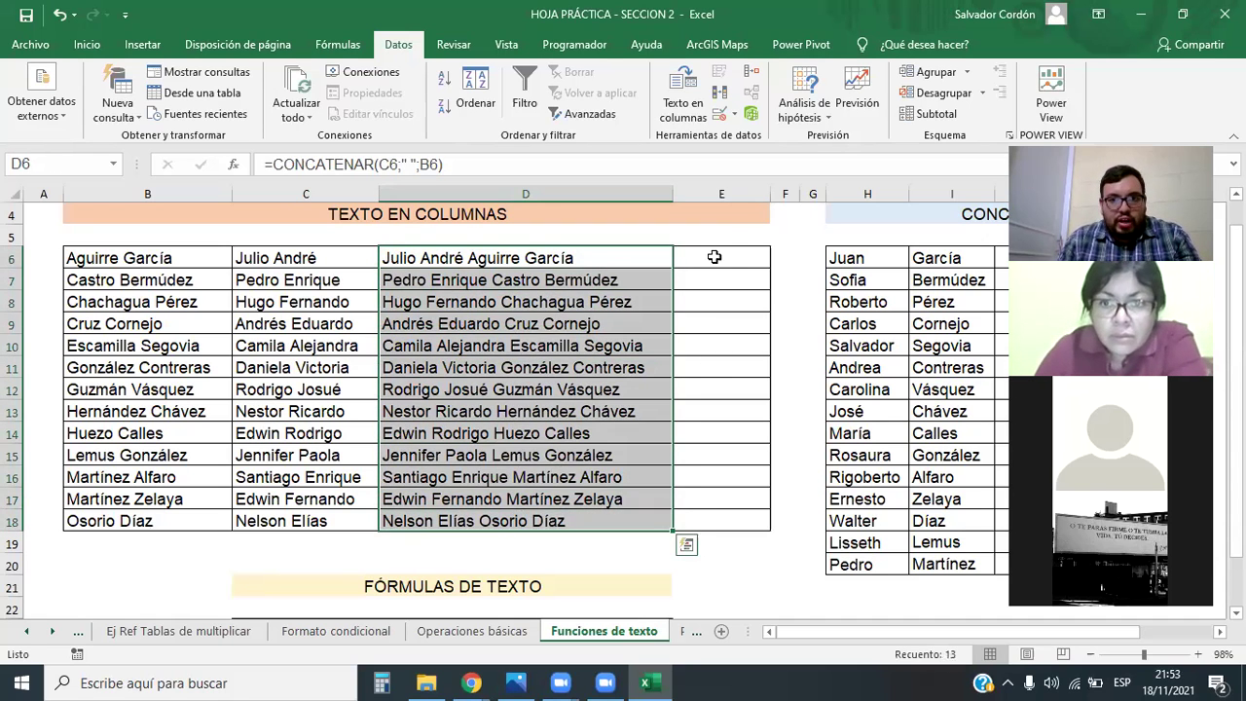
Step: Widen column E to make room for full names and slightly narrow column D
drag(767, 194, 868, 194)
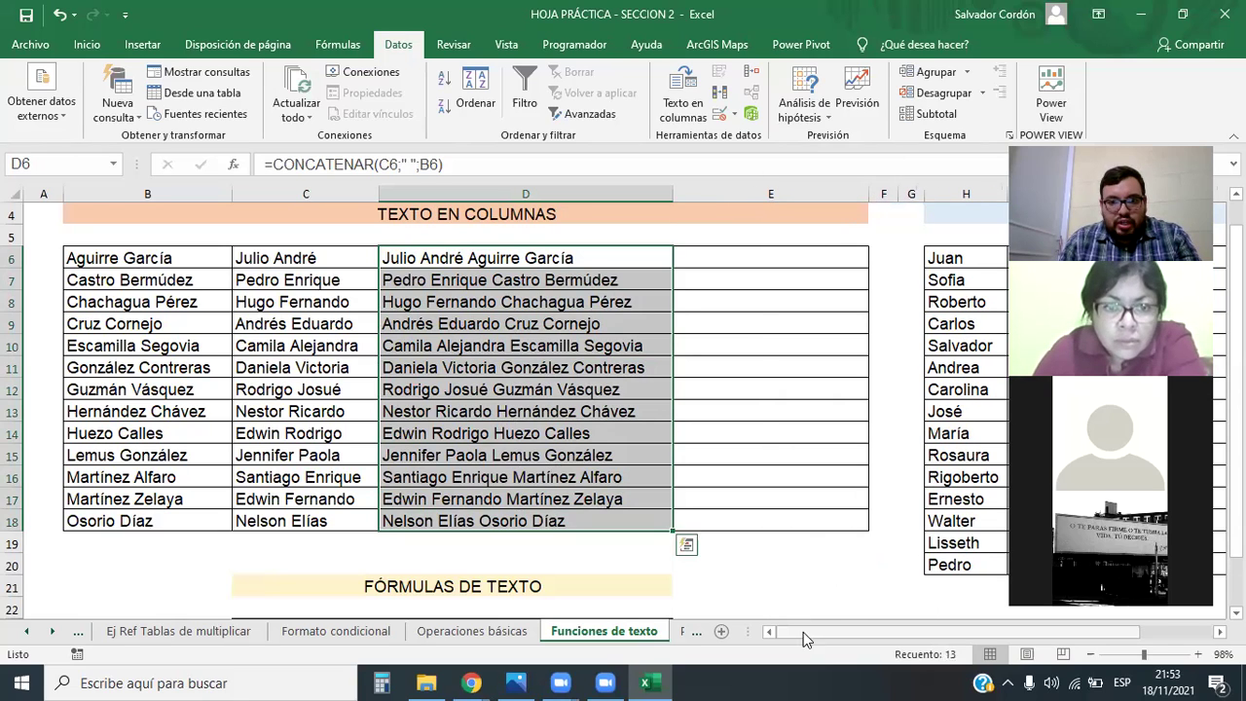
click(711, 251)
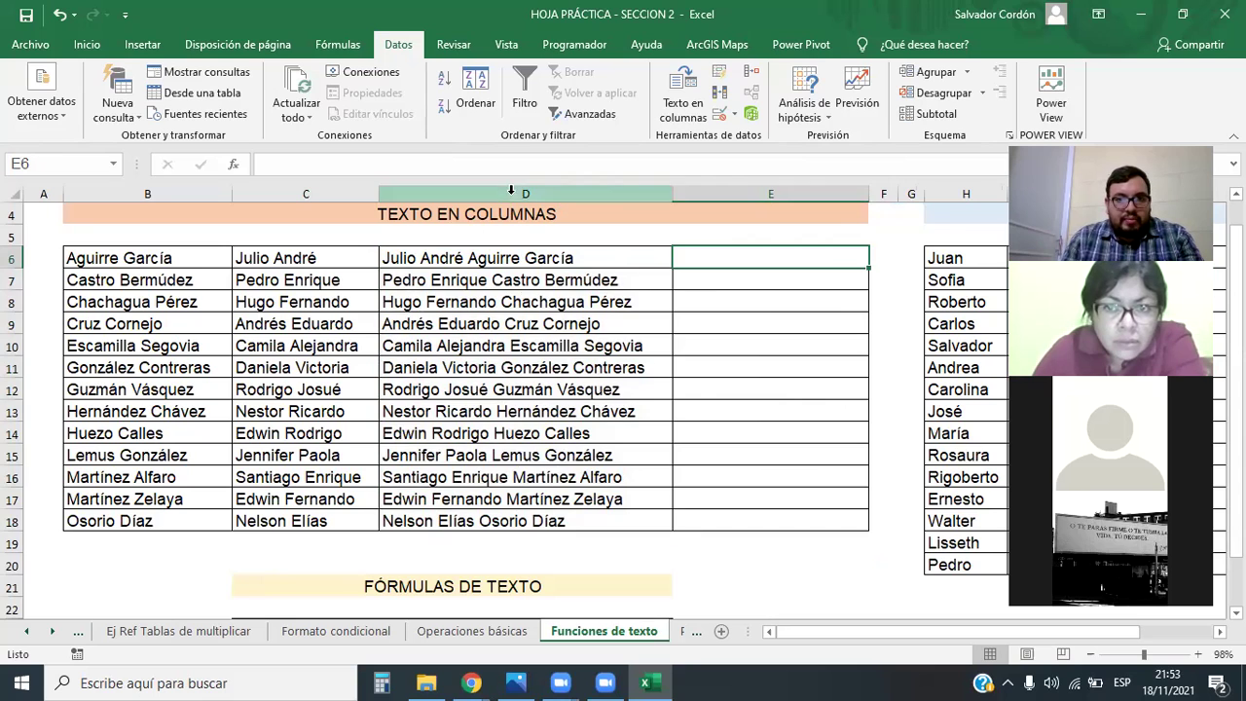
click(508, 194)
click(765, 204)
click(766, 193)
click(769, 260)
drag(672, 194, 659, 194)
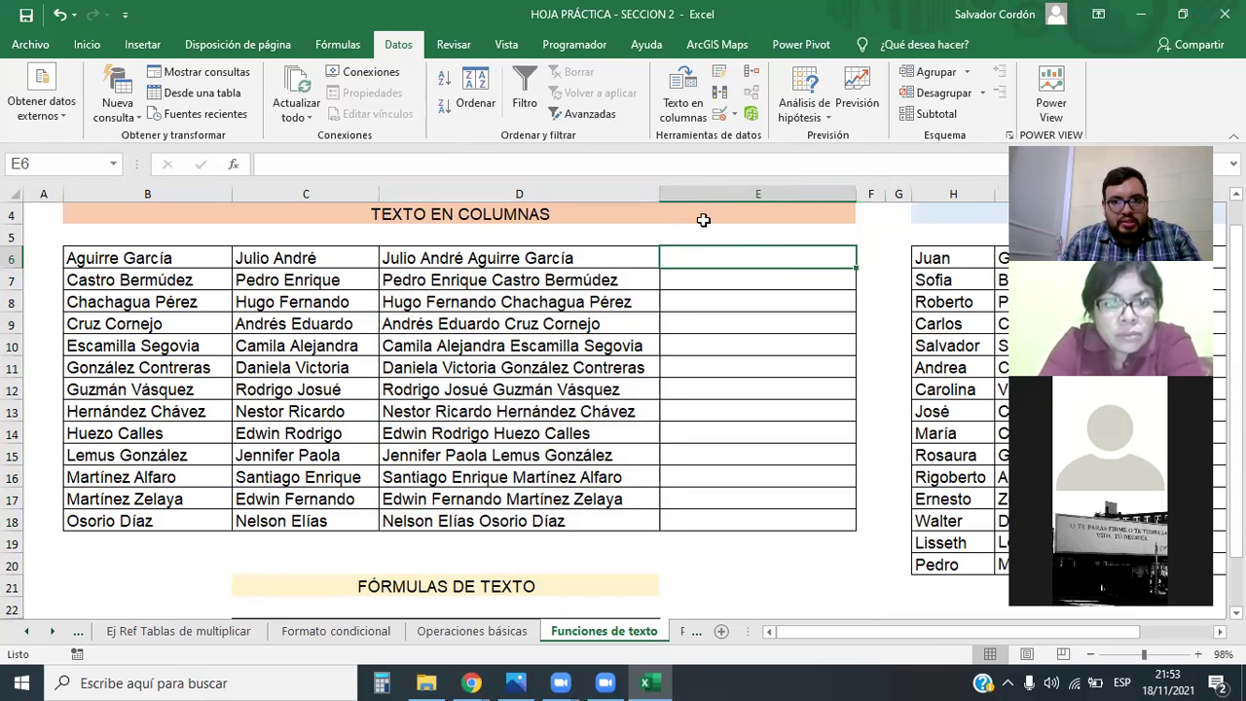
Step: Enter the formula =C6&" "&B6 in E6 to join the first names and surnames with the & operator
text(=)
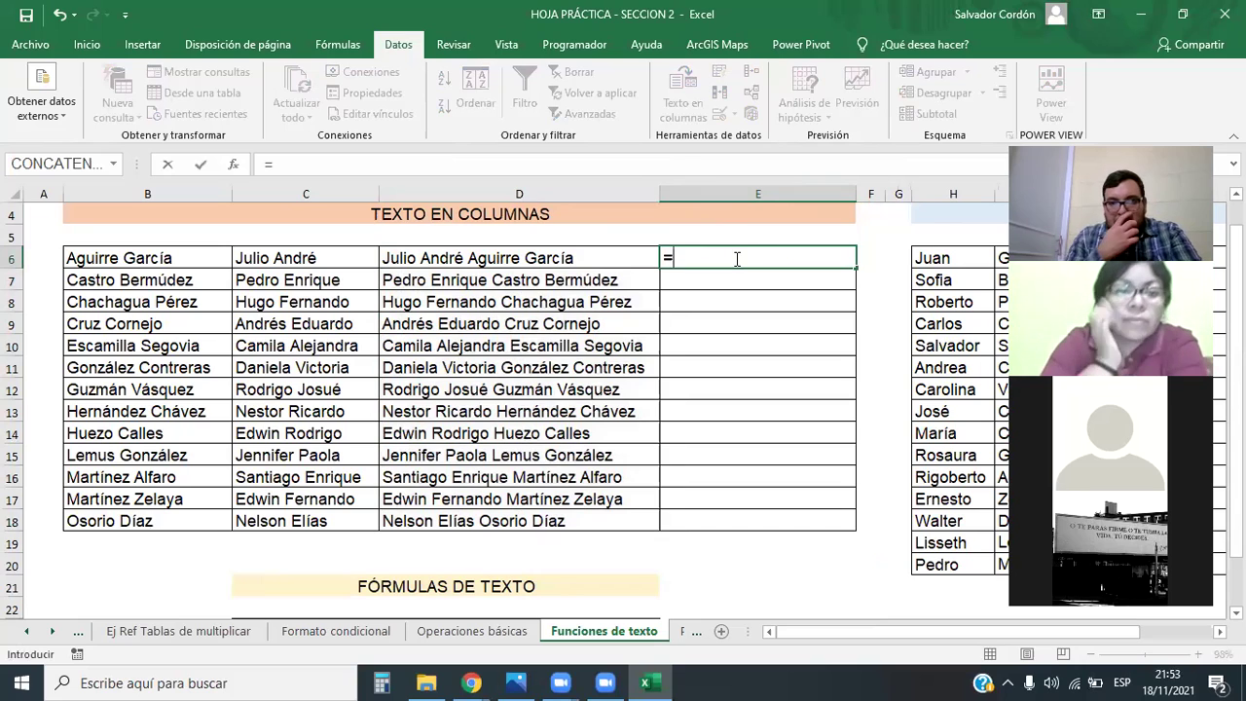
click(320, 257)
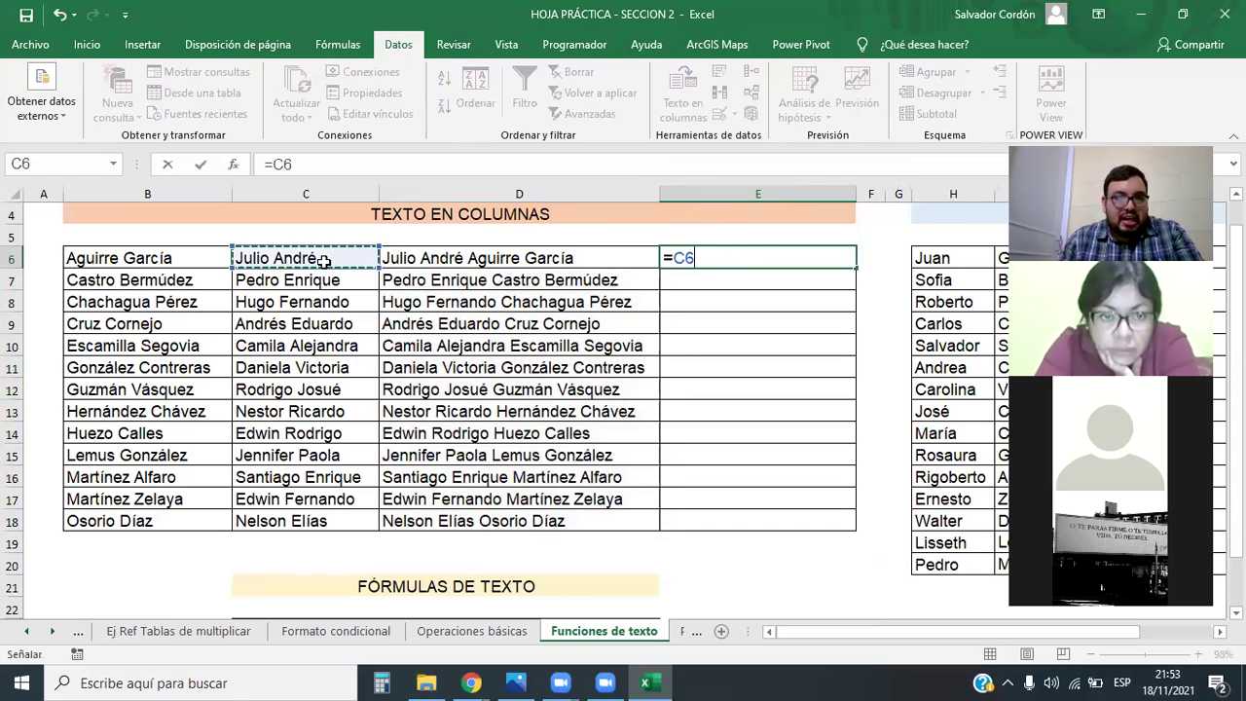
text(;)
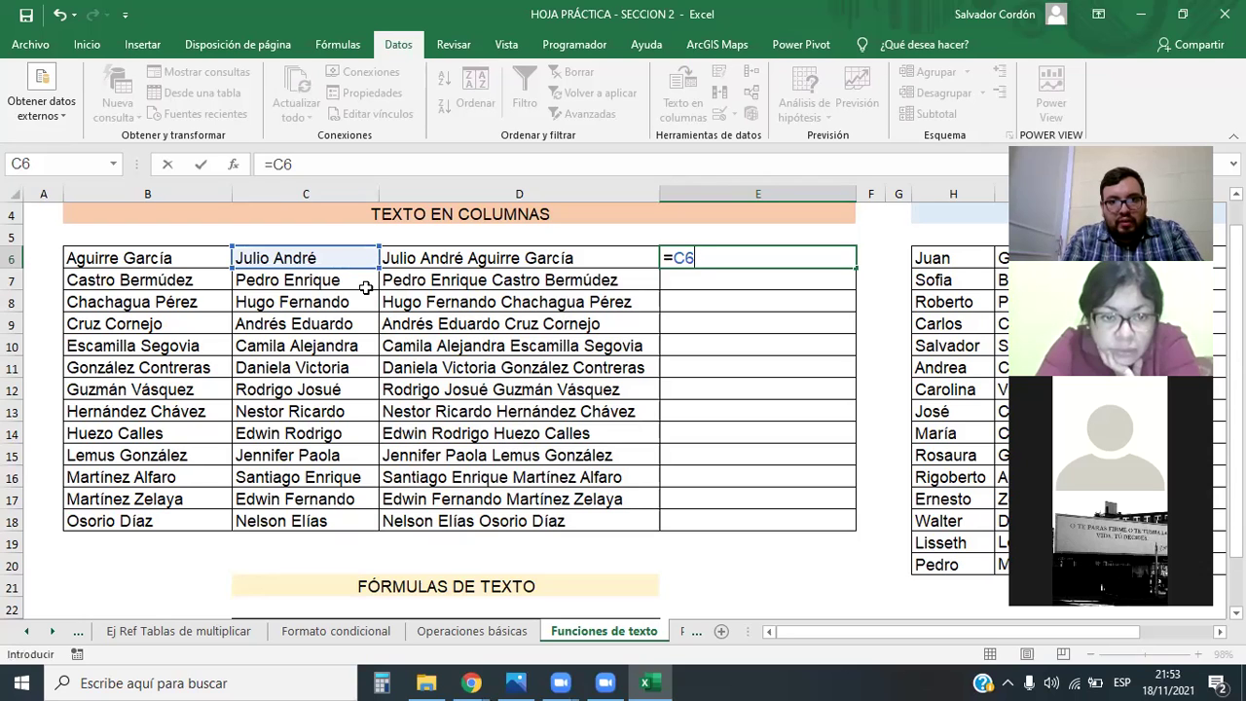
text(&)
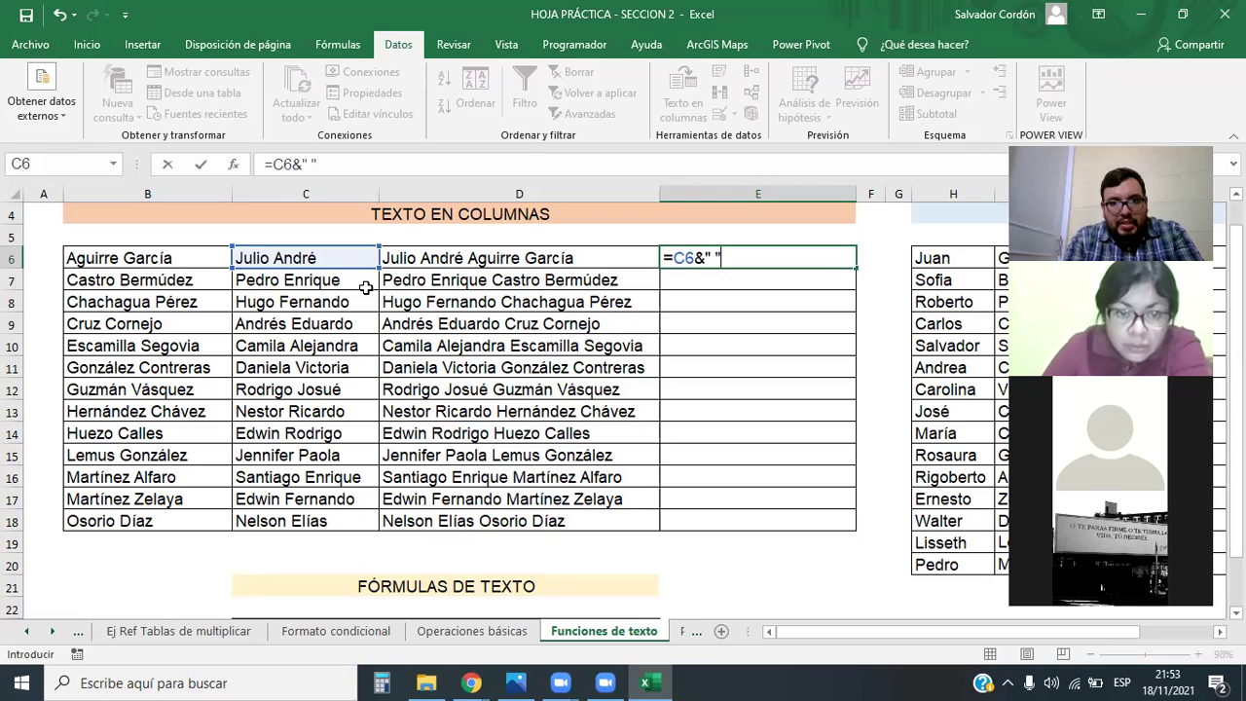
text(" "&)
click(109, 255)
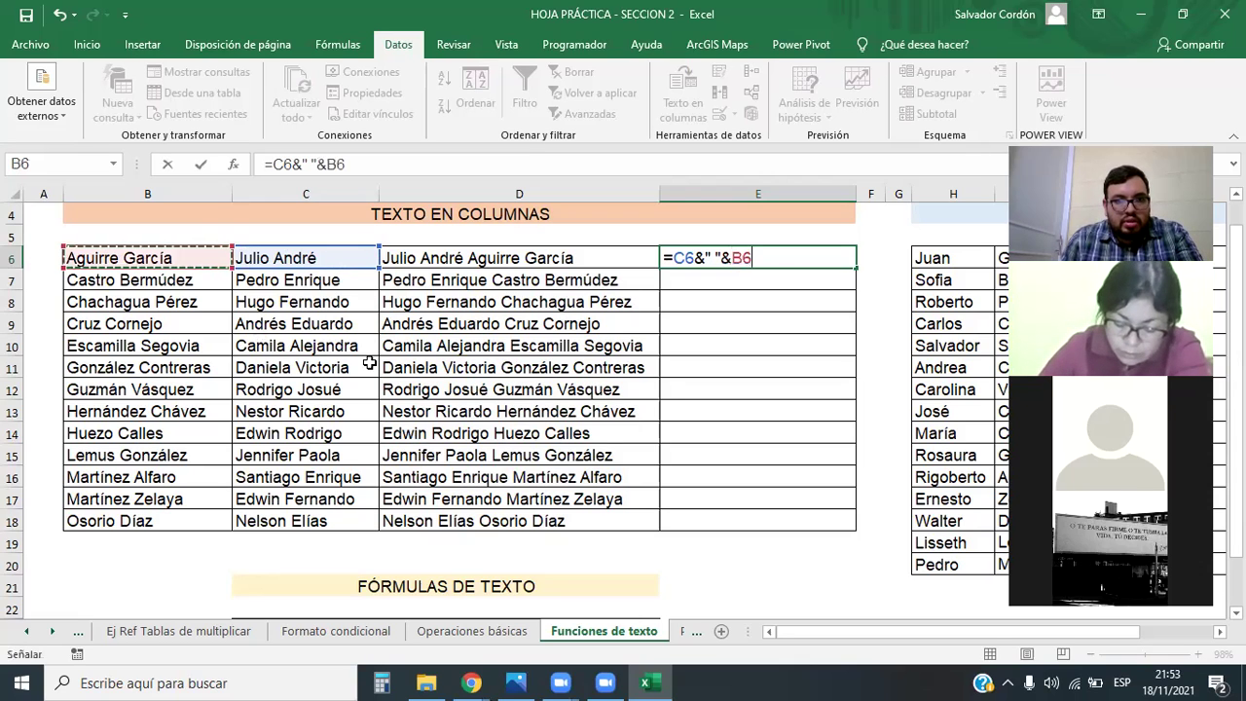
key(Return)
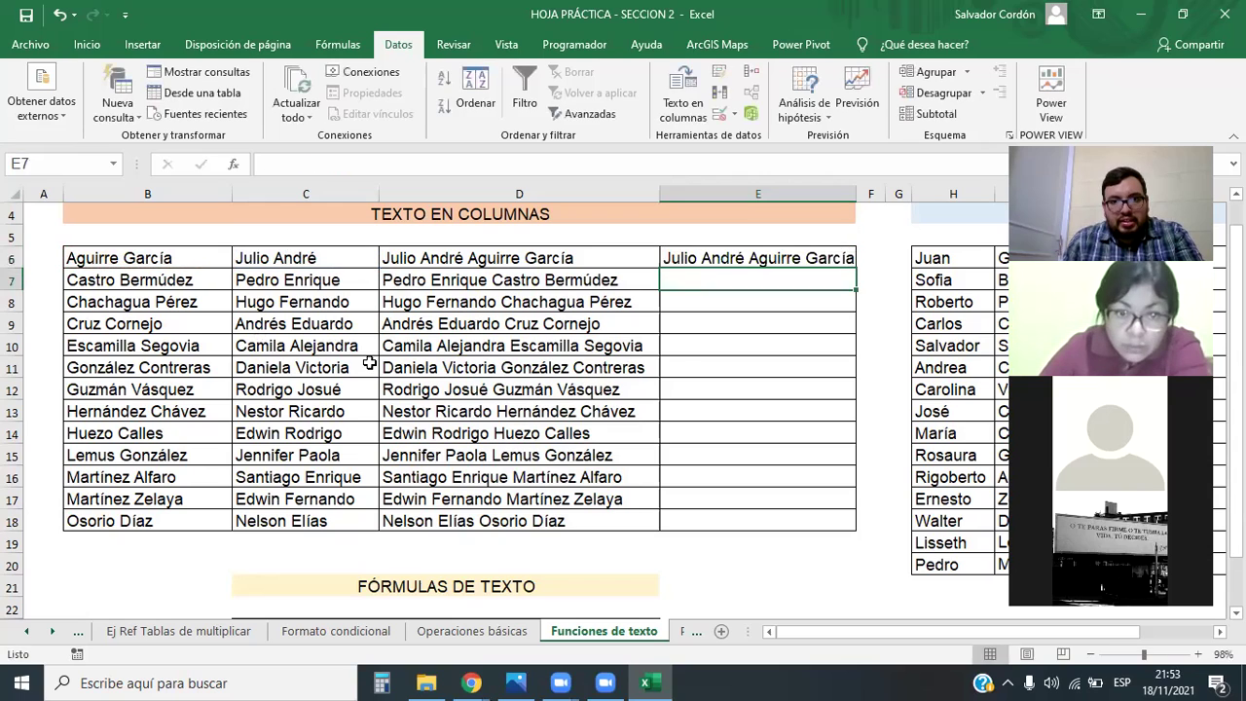
Step: Widen column E a little and fill the & formula from E6 down to E18
click(779, 259)
drag(857, 184, 883, 212)
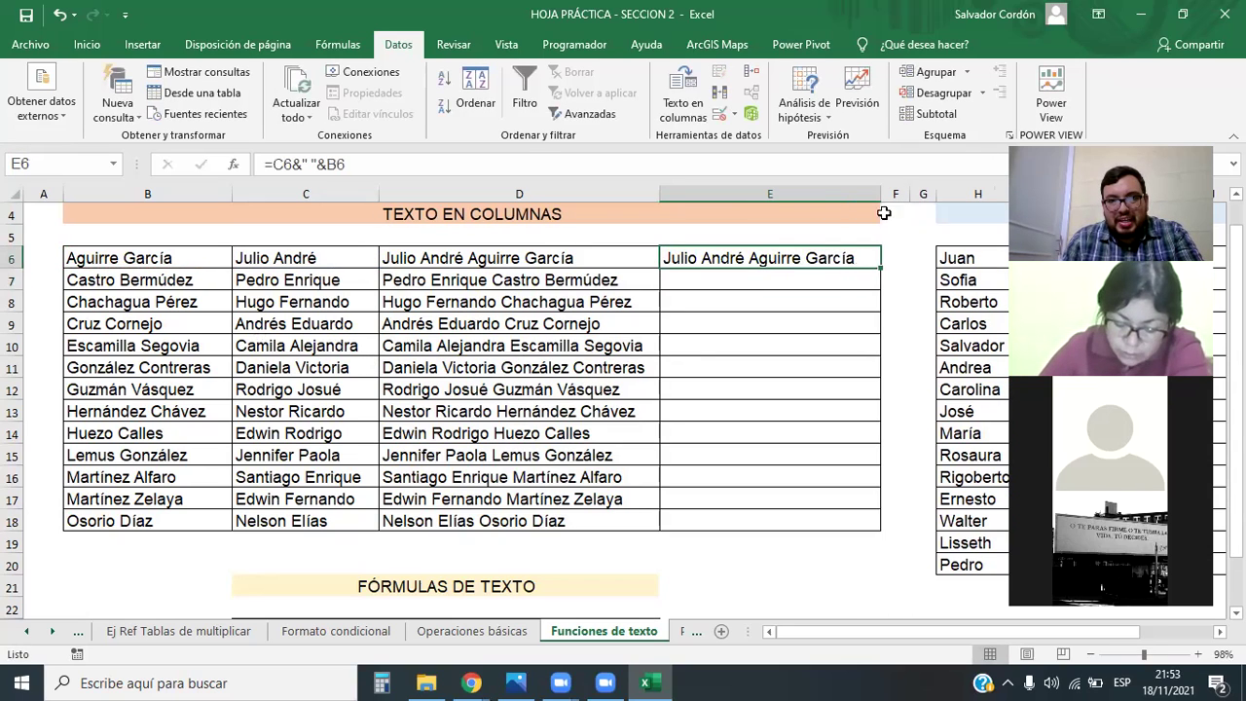
double_click(879, 266)
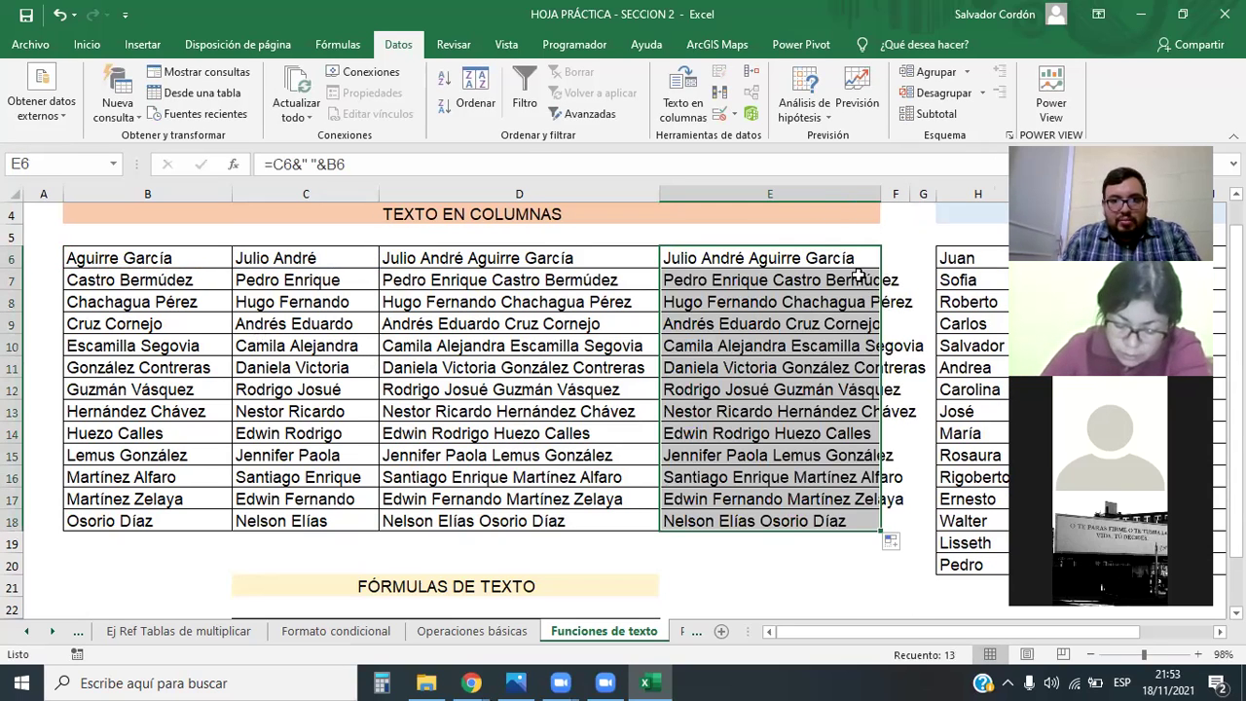
Step: Compare the CONCATENAR formulas in column D with the & formula in E6, examining its first & operator
click(551, 277)
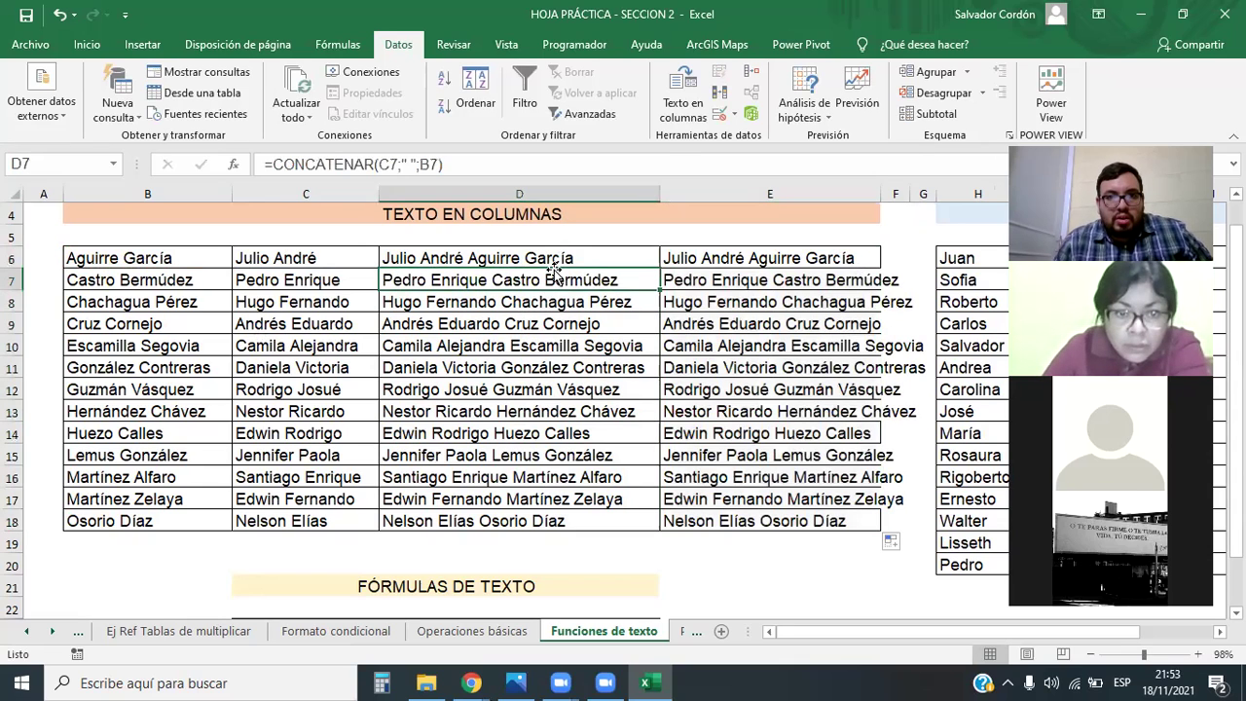
click(724, 256)
click(497, 261)
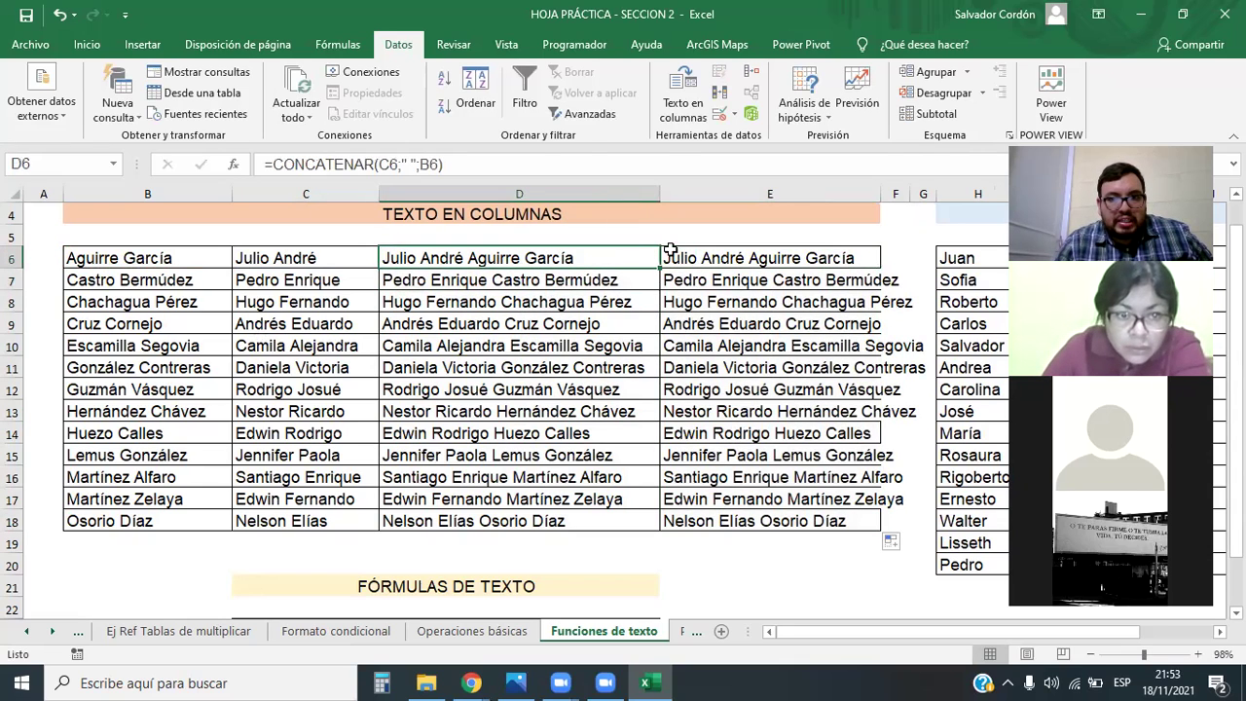
click(701, 255)
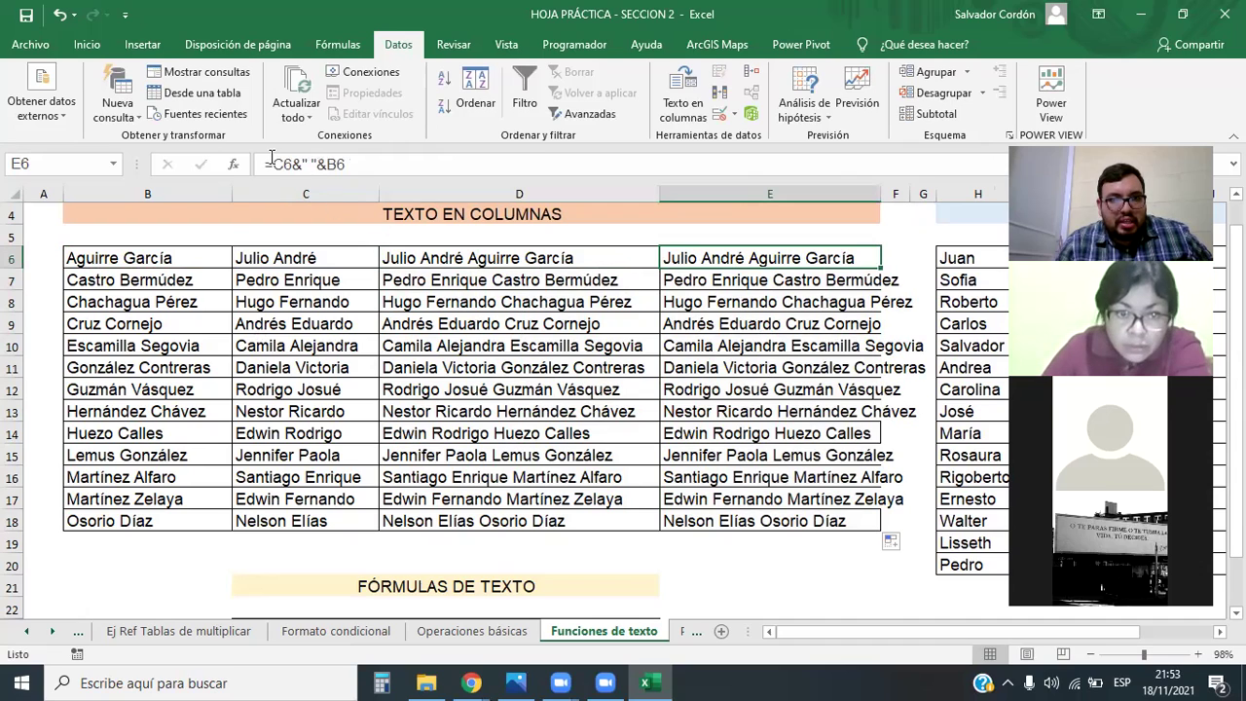
click(295, 163)
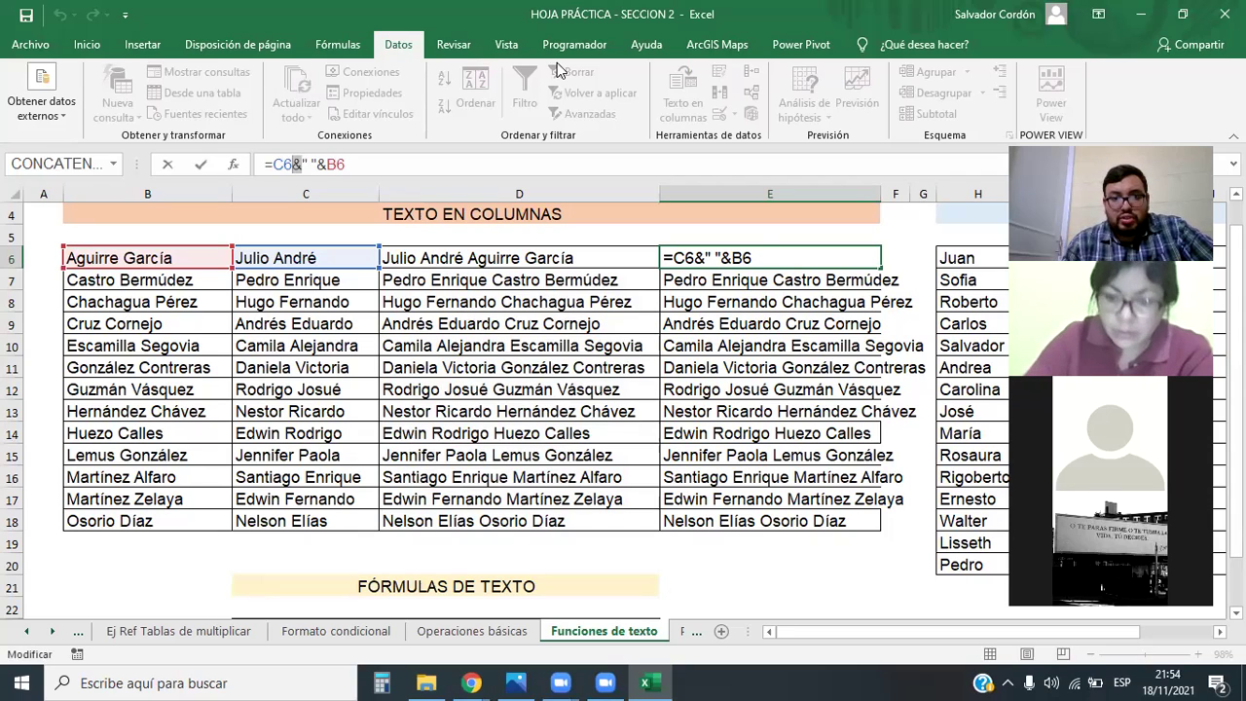
key(Return)
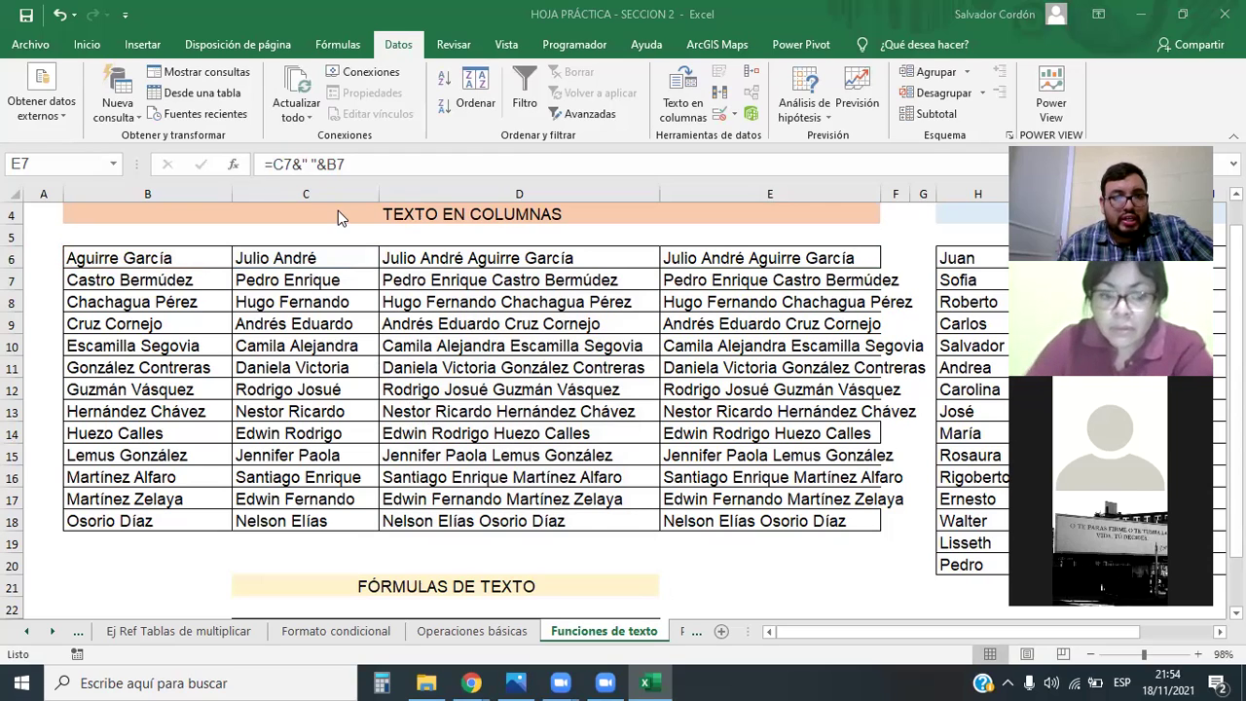
click(569, 259)
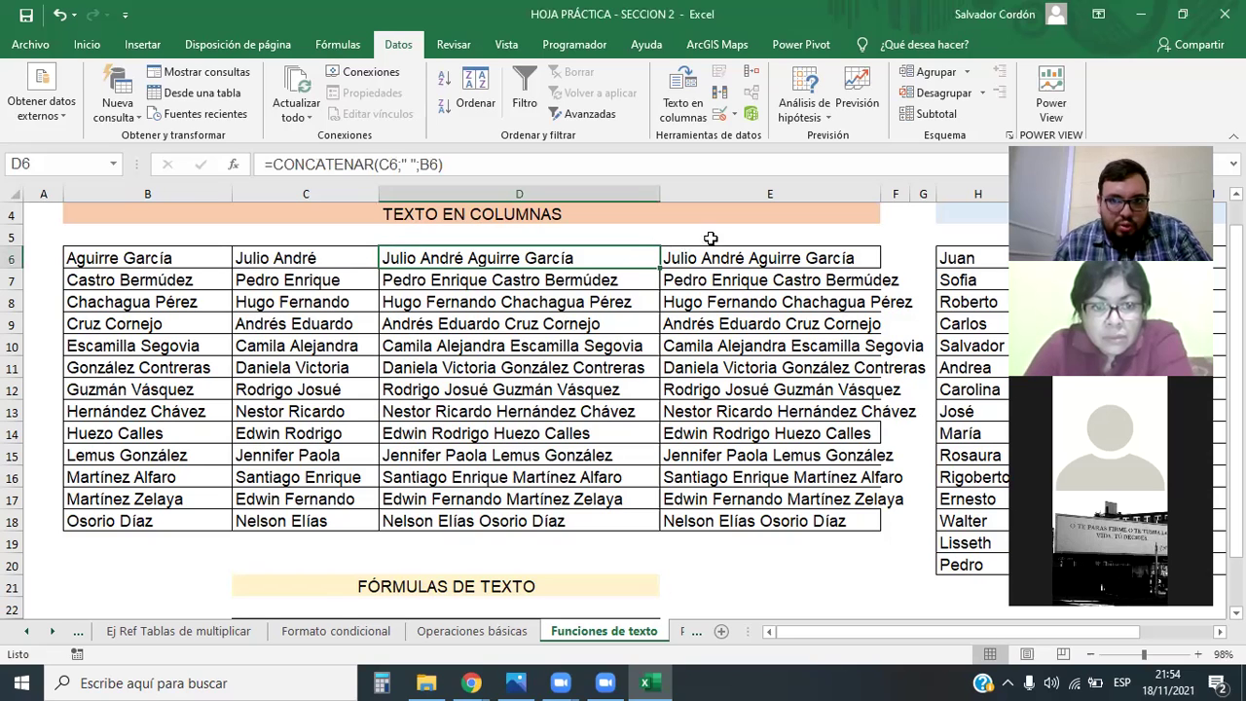
Step: Widen column E until all the joined names fit, and compare columns D and E with the source names in B6:C18
click(738, 267)
drag(769, 193, 949, 194)
click(811, 389)
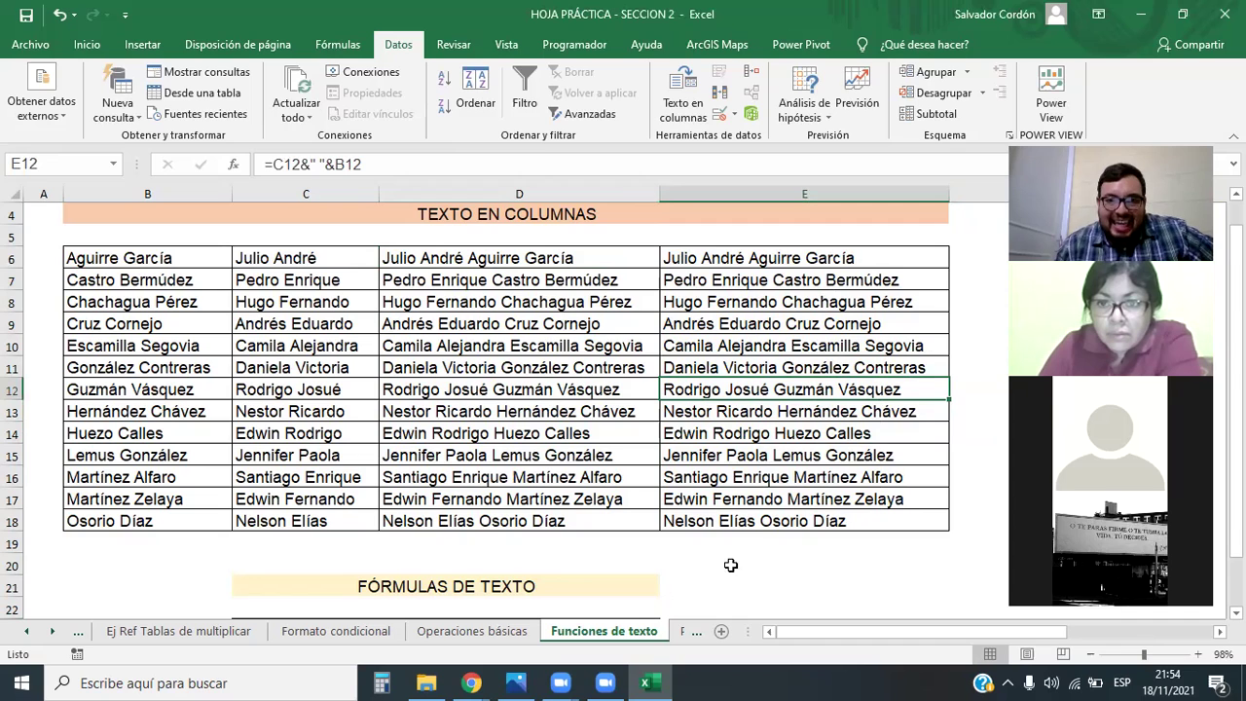
drag(541, 256, 662, 526)
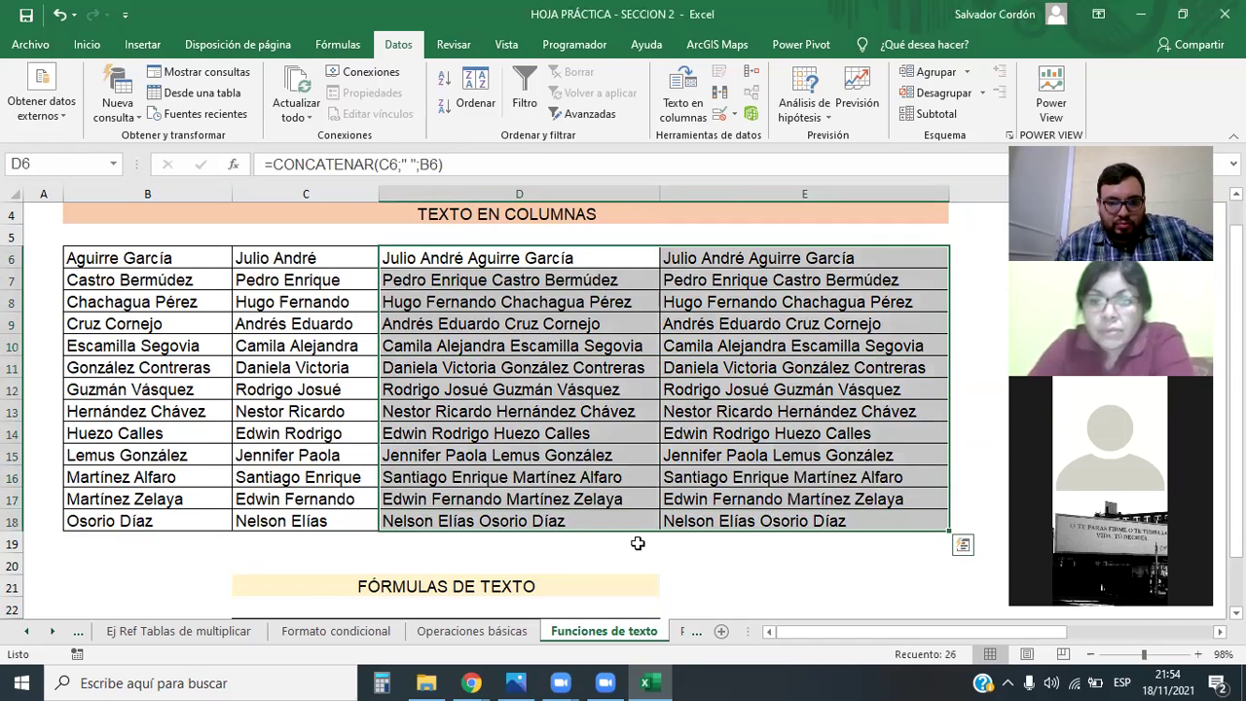
drag(163, 255, 279, 519)
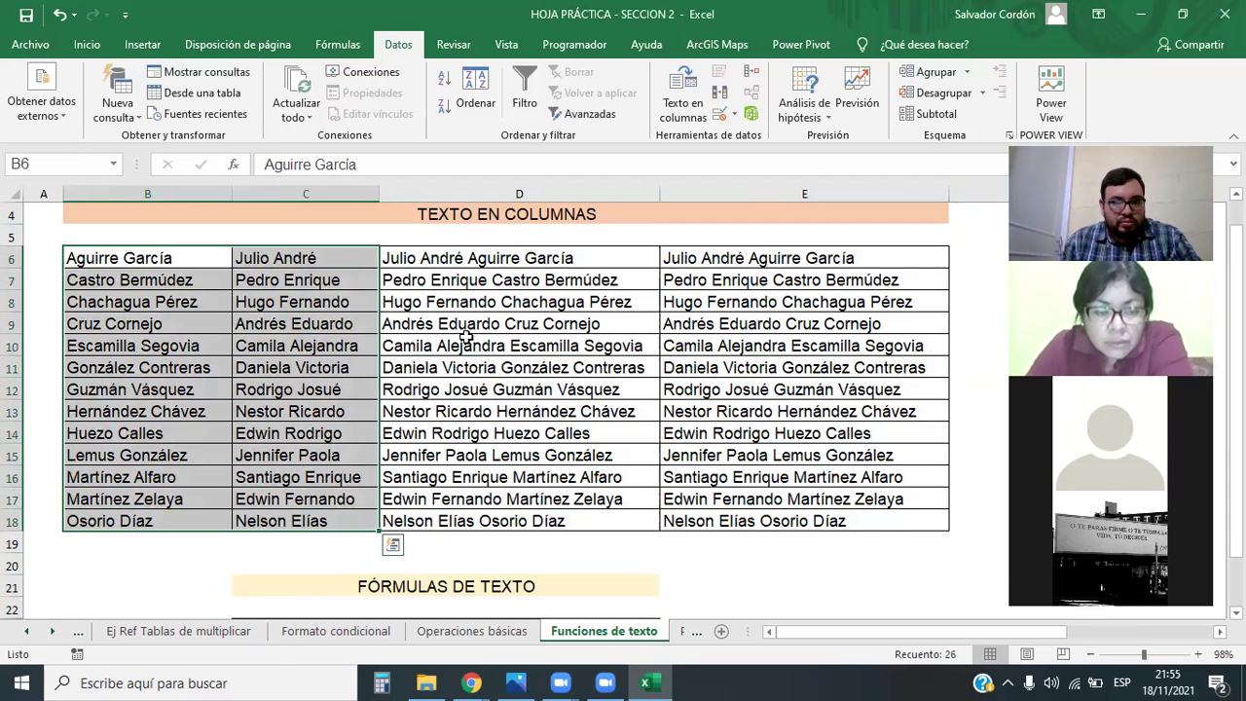
Step: Undo the joined-name formulas, column width changes and earlier name split back to the comma-separated names in column B, and cancel the copy selection
key(ctrl+z)
key(ctrl+z)
key(ctrl+z)
key(ctrl+z)
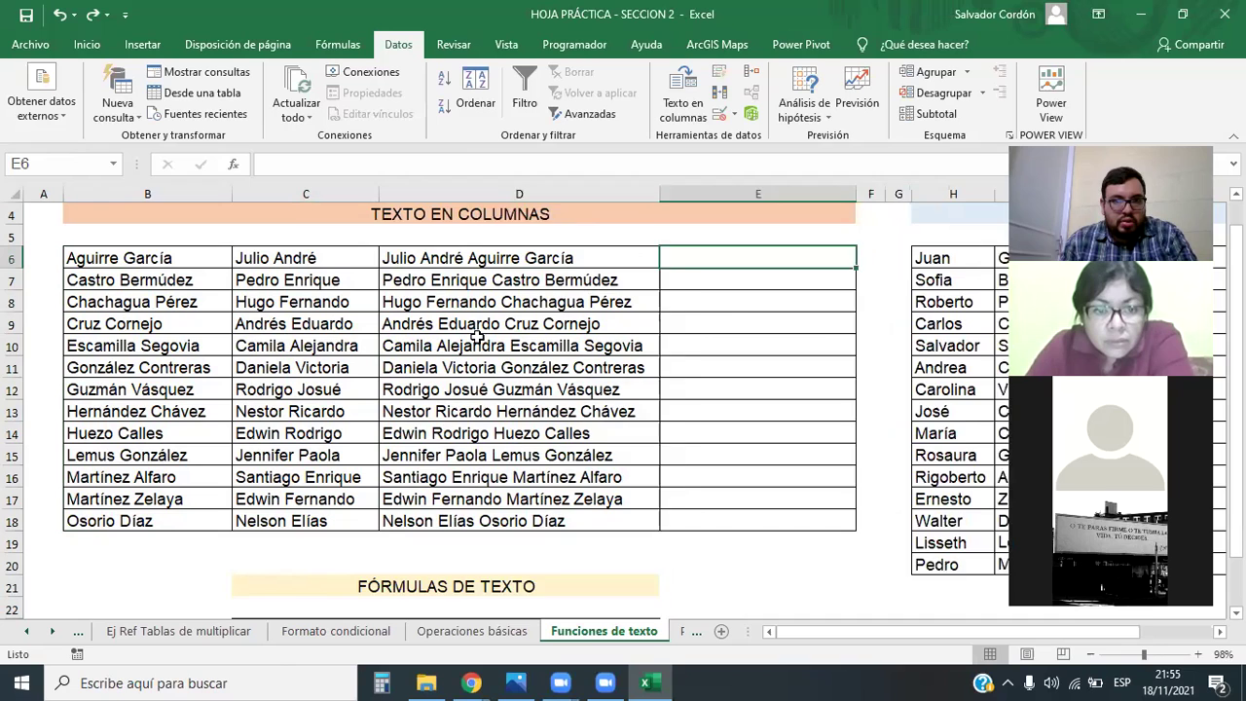
key(ctrl+z)
key(ctrl+z)
key(ctrl+z)
key(ctrl+z)
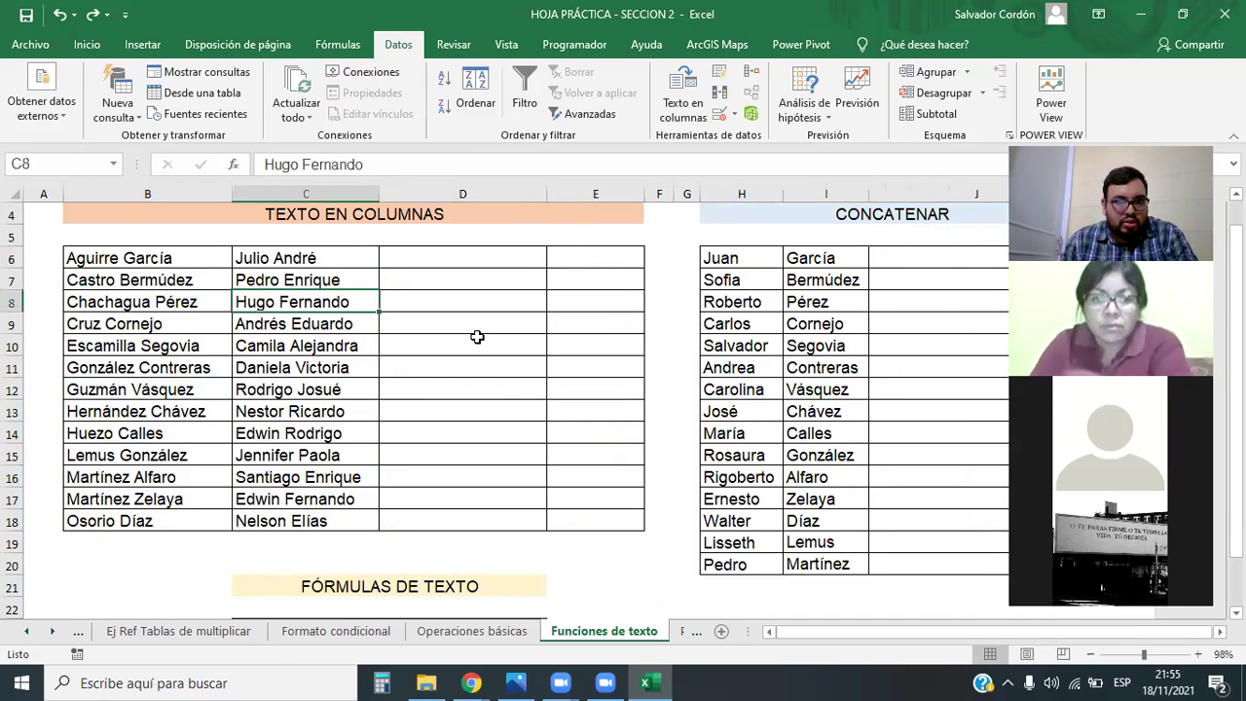
key(ctrl+z)
key(ctrl+z)
key(ctrl+z)
key(ctrl+z)
key(ctrl+z)
key(ctrl+z)
key(ctrl+z)
key(ctrl+z)
key(ctrl+z)
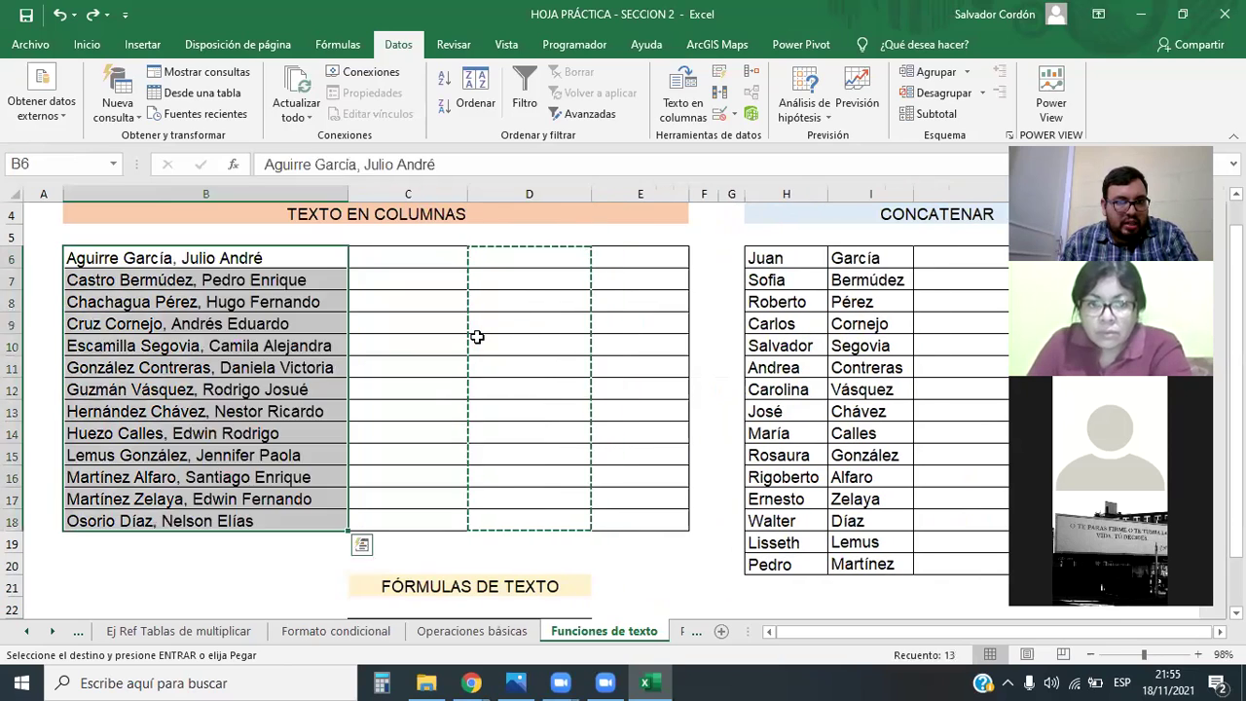
key(ctrl+z)
key(ctrl+y)
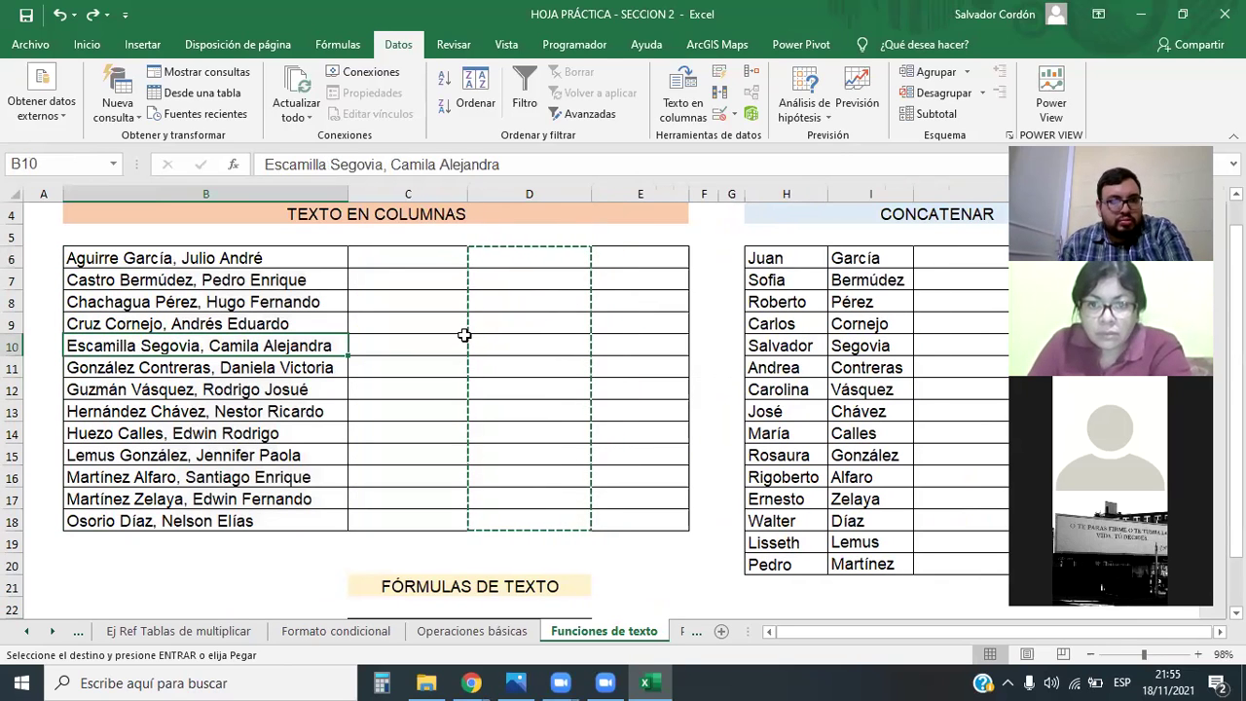
click(383, 274)
key(Escape)
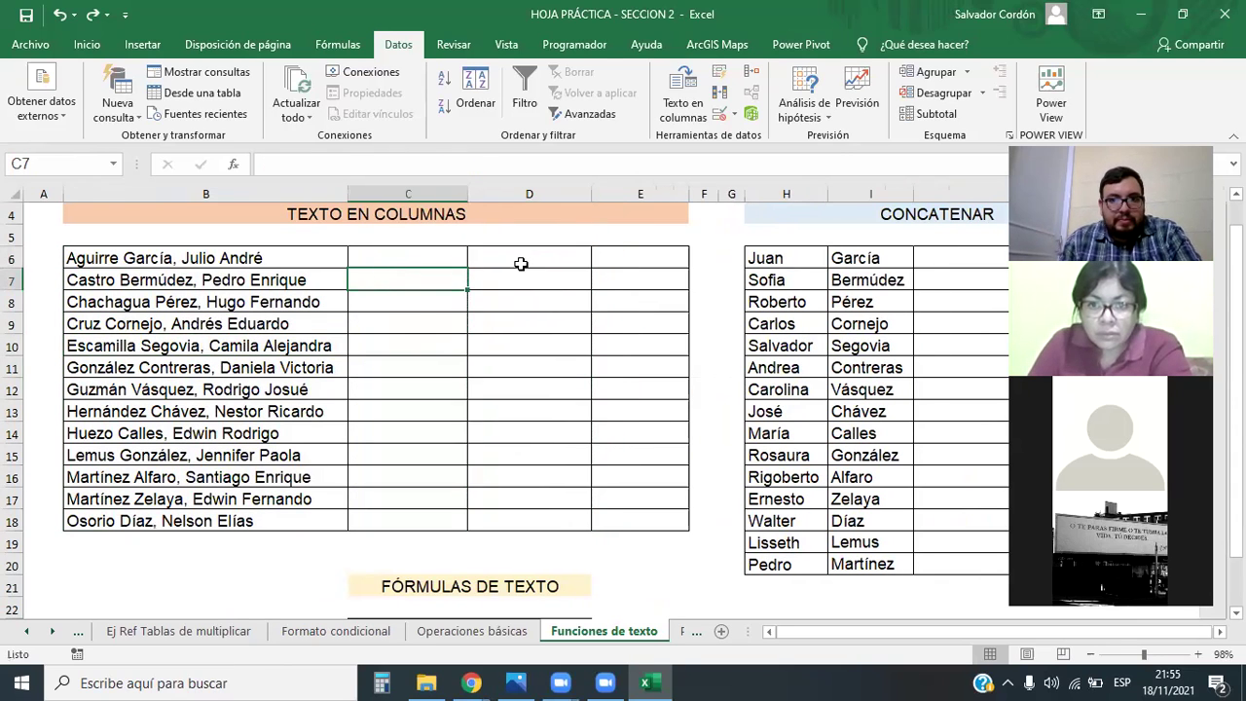
Step: Split the names in B6:B17 with Text to Columns, using Tabulación, Coma and Espacio as delimiters and $B$6 as the destination
drag(440, 259, 652, 512)
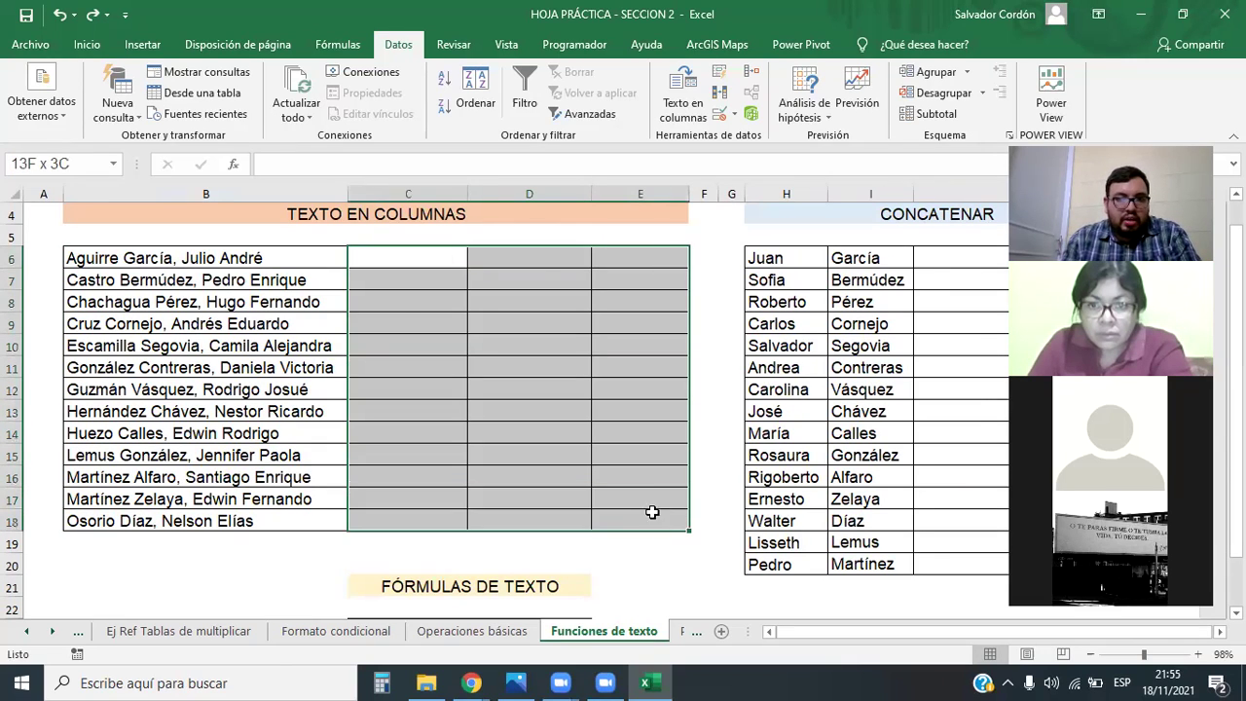
drag(205, 257, 200, 455)
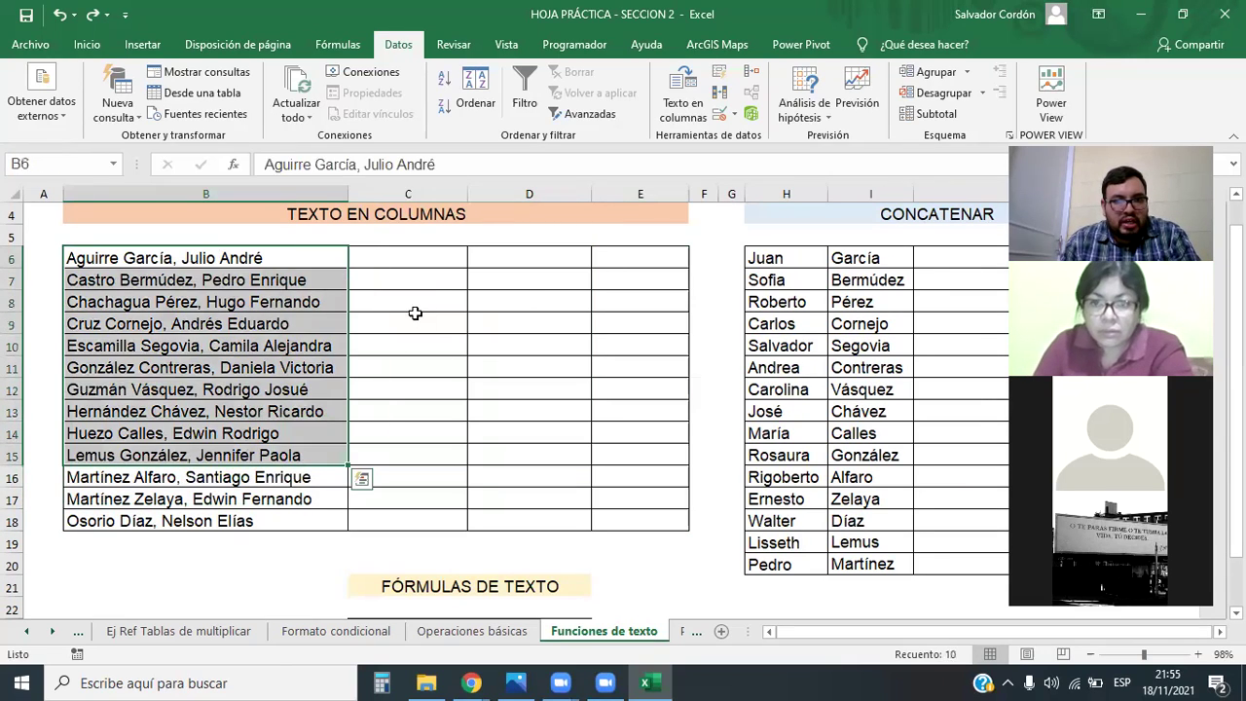
click(415, 313)
drag(264, 257, 243, 499)
click(679, 102)
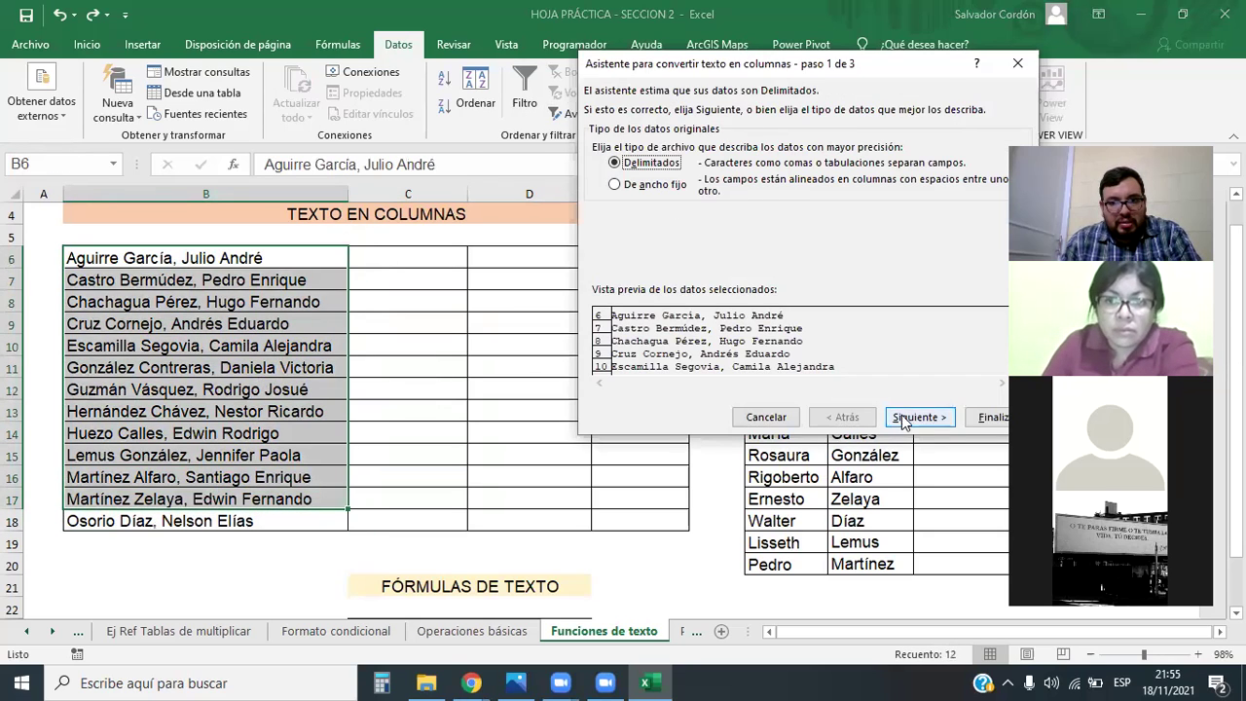
click(903, 417)
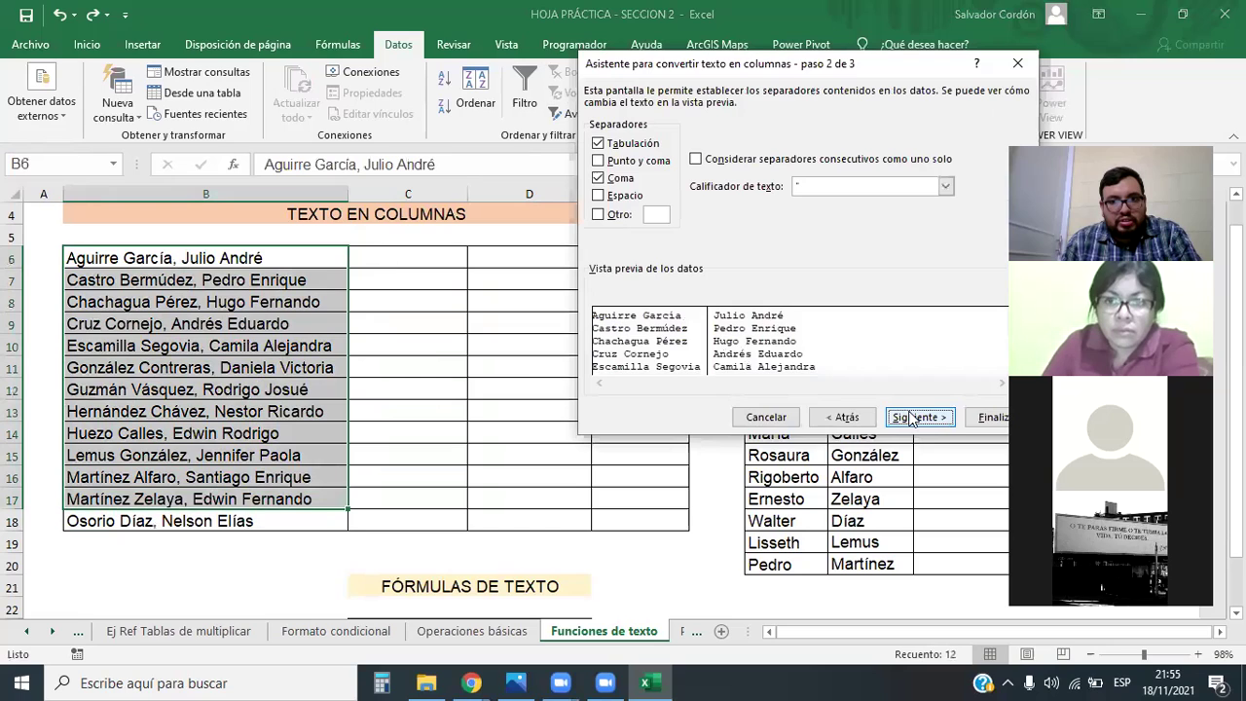
click(599, 195)
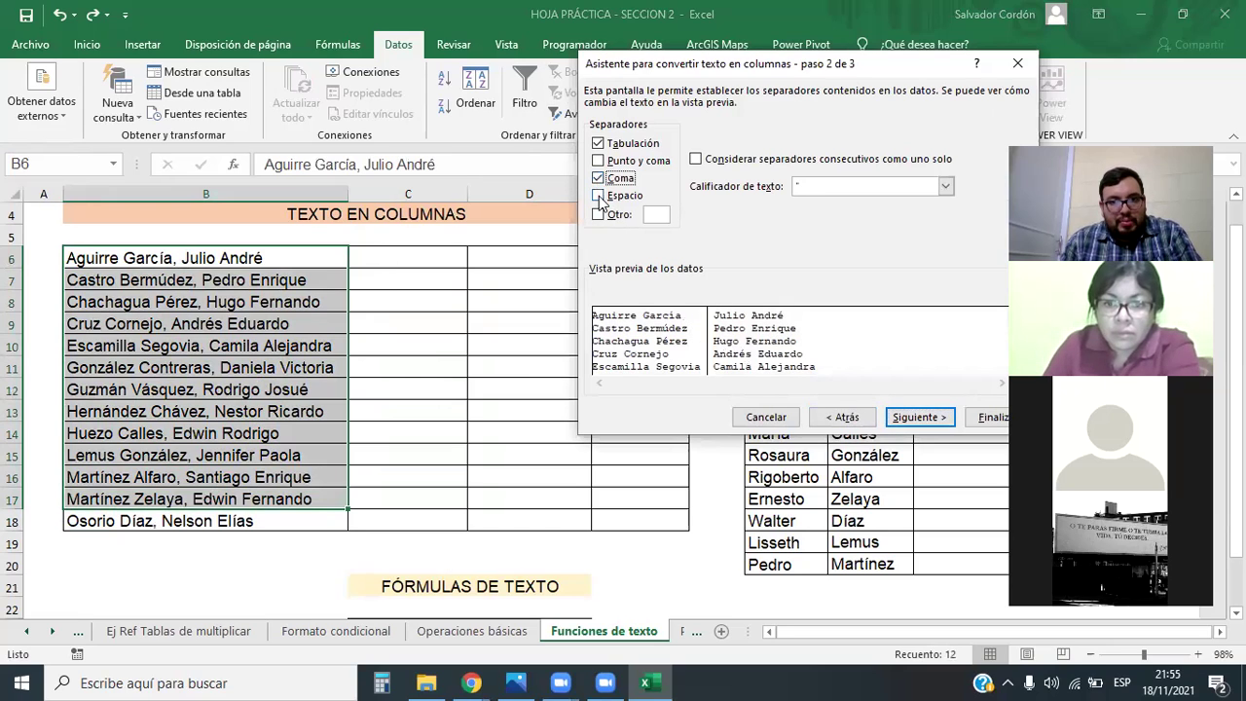
click(918, 419)
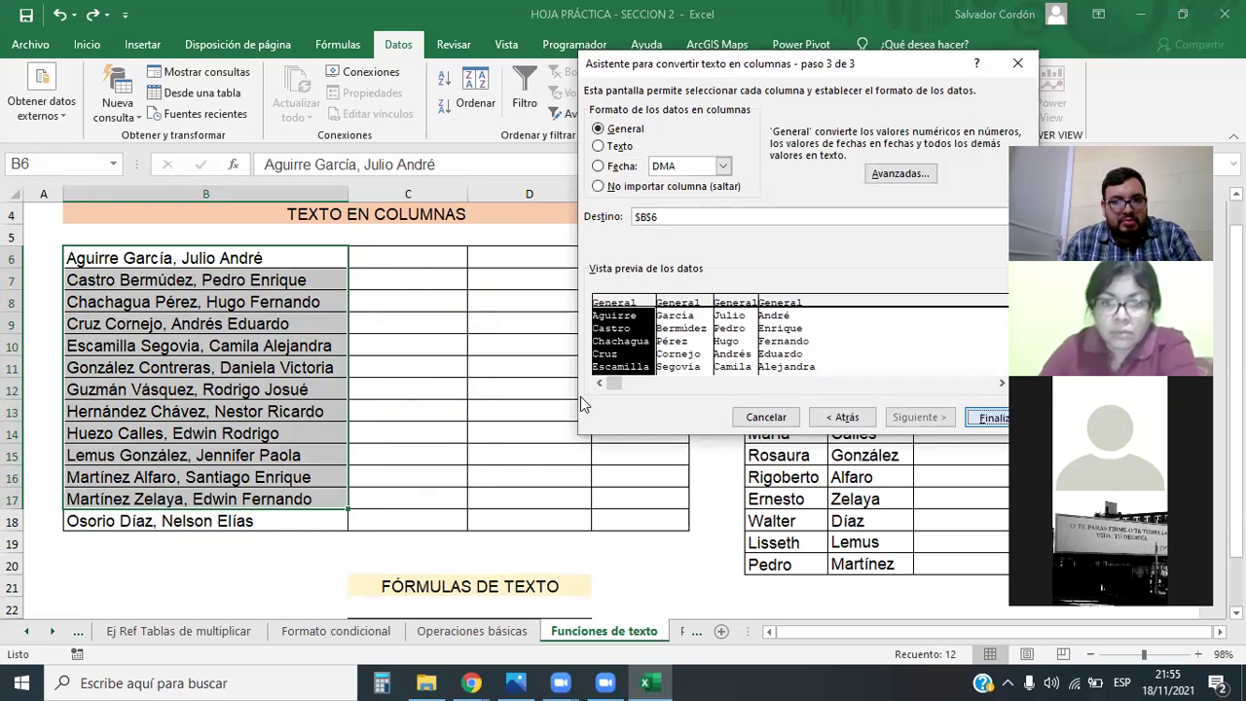
key(Return)
Step: Undo the Text to Columns split that left out the name in B18
click(212, 523)
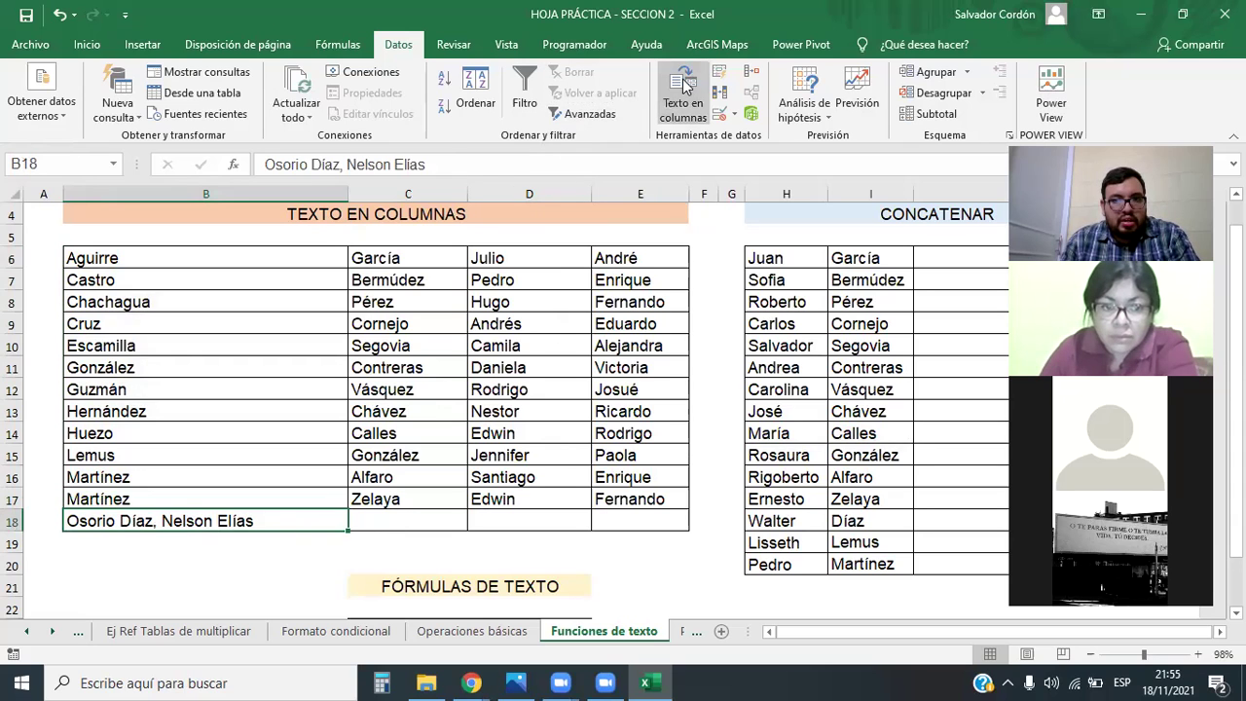
key(ctrl+z)
click(328, 277)
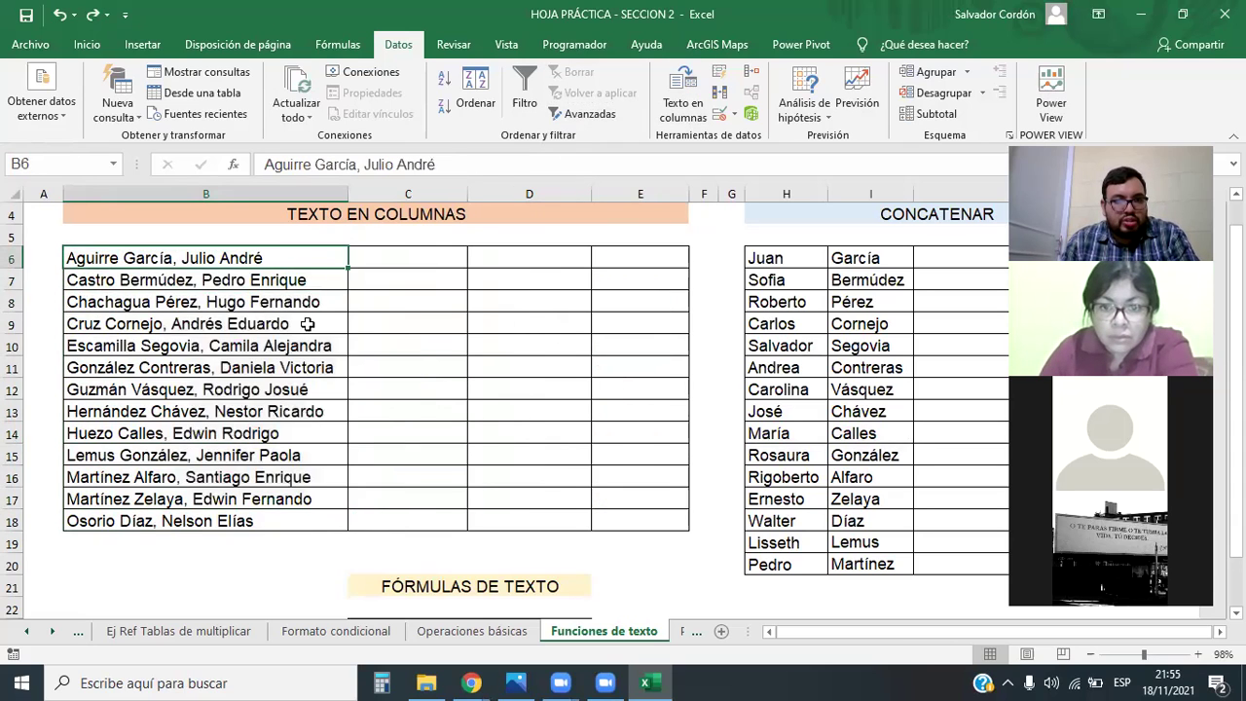
Step: Split the names in B6:B18 with Text to Columns, using Tabulación, Coma and Espacio as separators and treating consecutive separators as one
drag(320, 256, 311, 529)
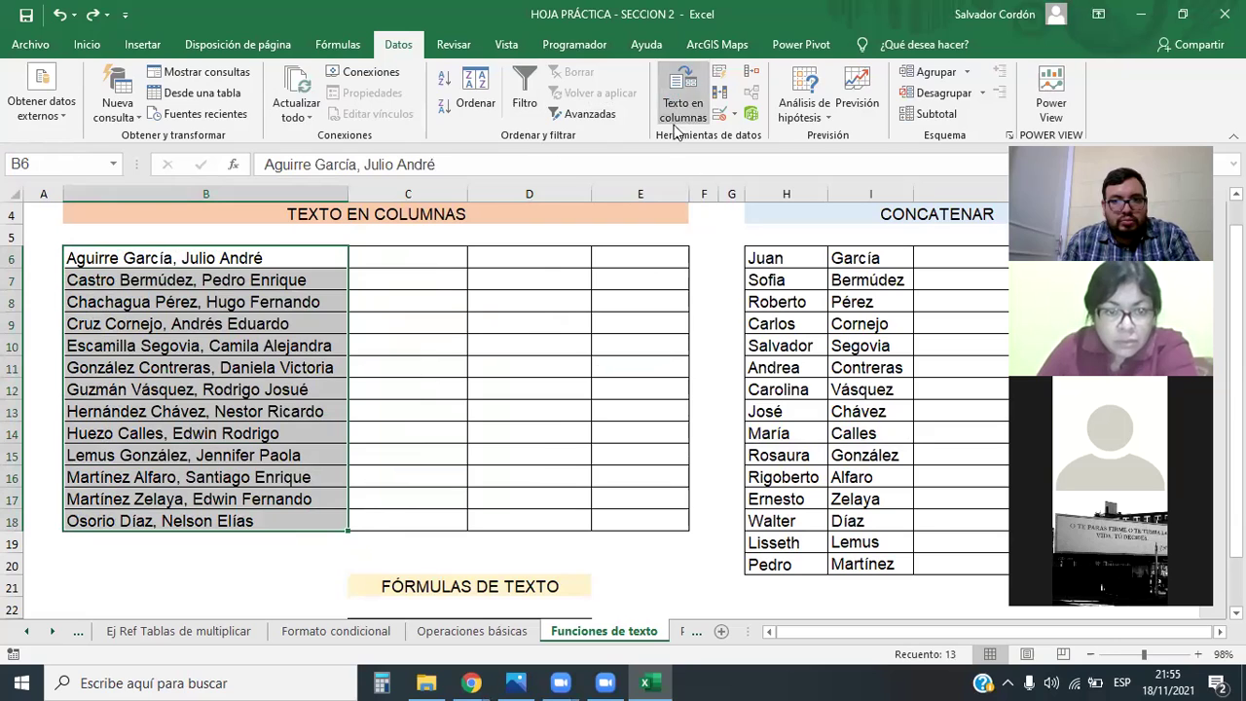
click(681, 105)
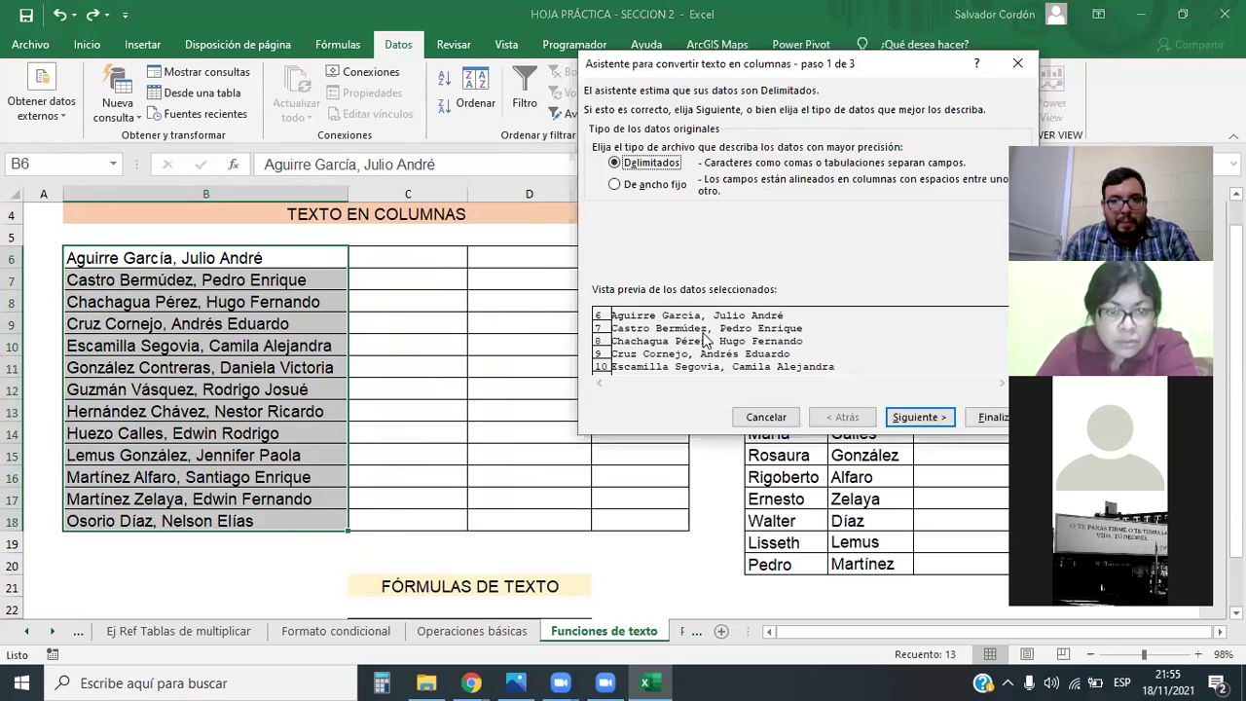
click(930, 419)
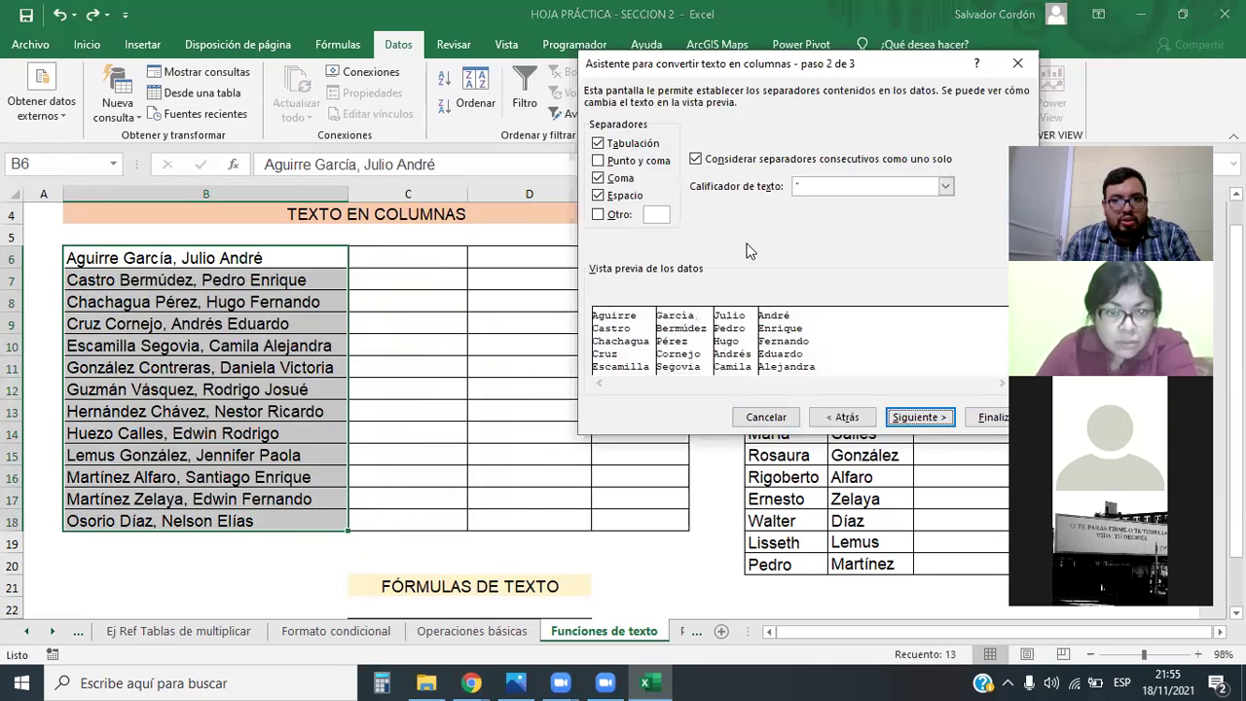
click(989, 418)
click(584, 391)
click(637, 390)
click(679, 274)
Step: Widen column F for full names and narrow columns B to E to suit the split names
click(707, 194)
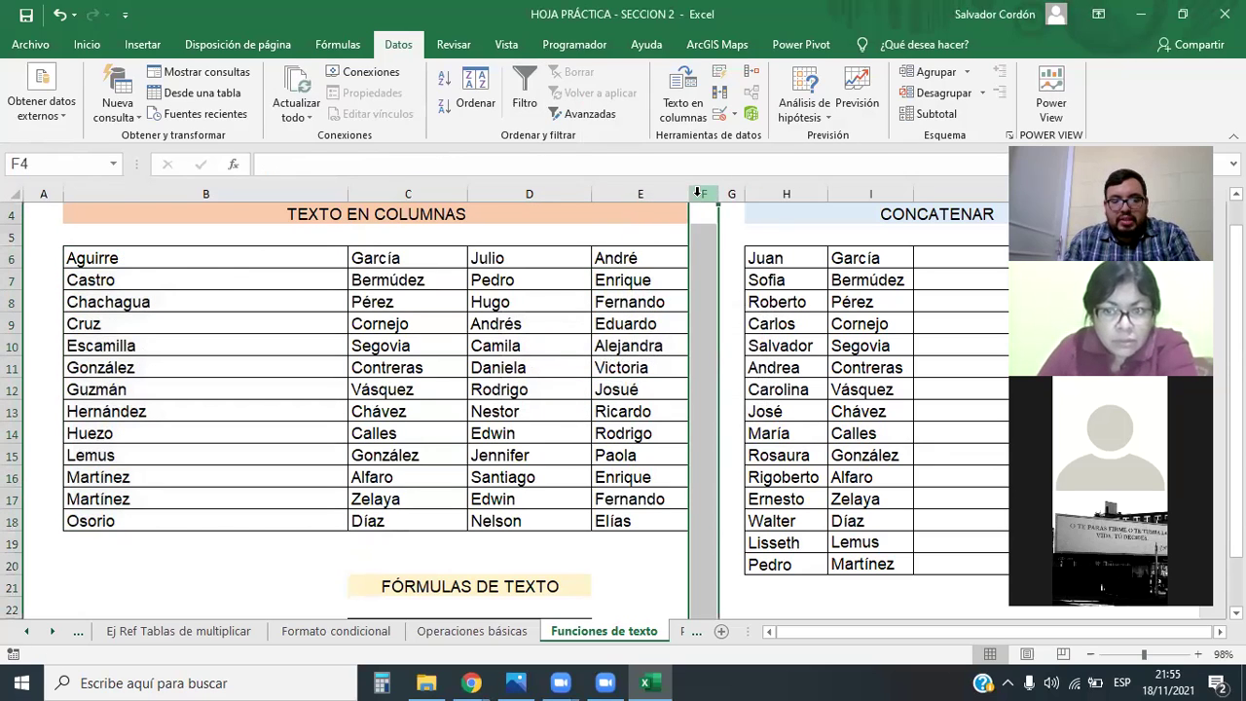
drag(719, 194, 955, 210)
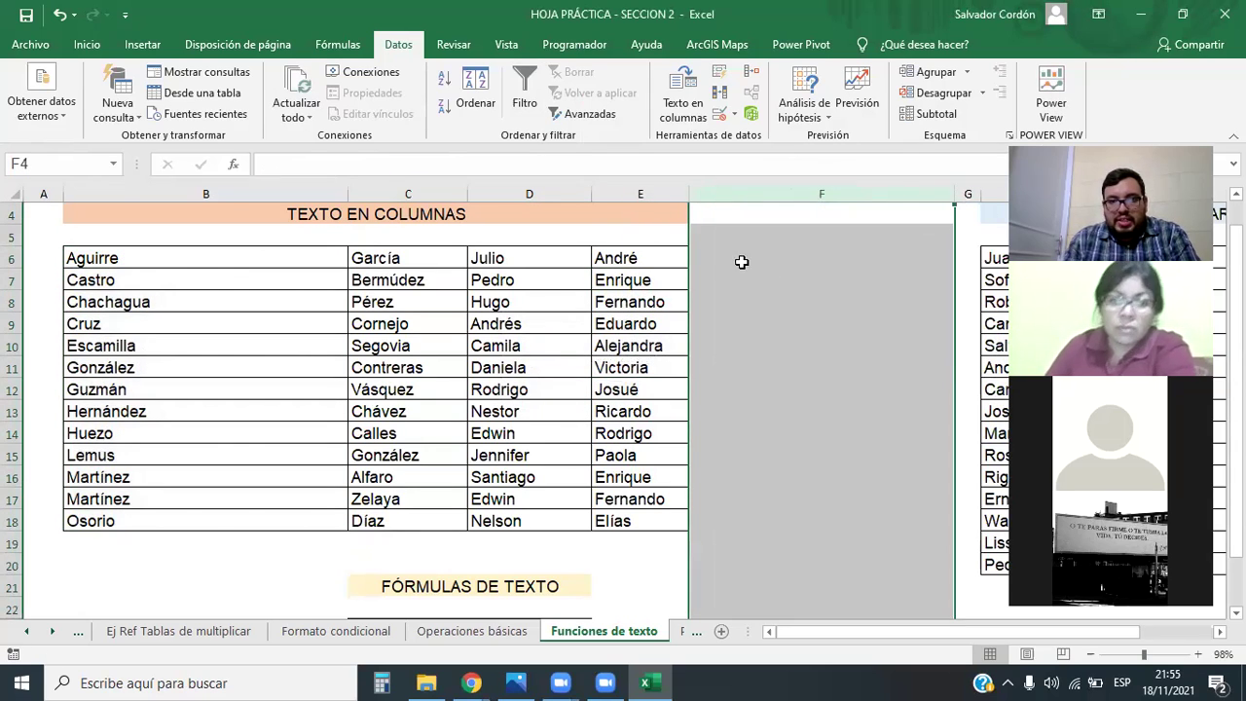
double_click(348, 192)
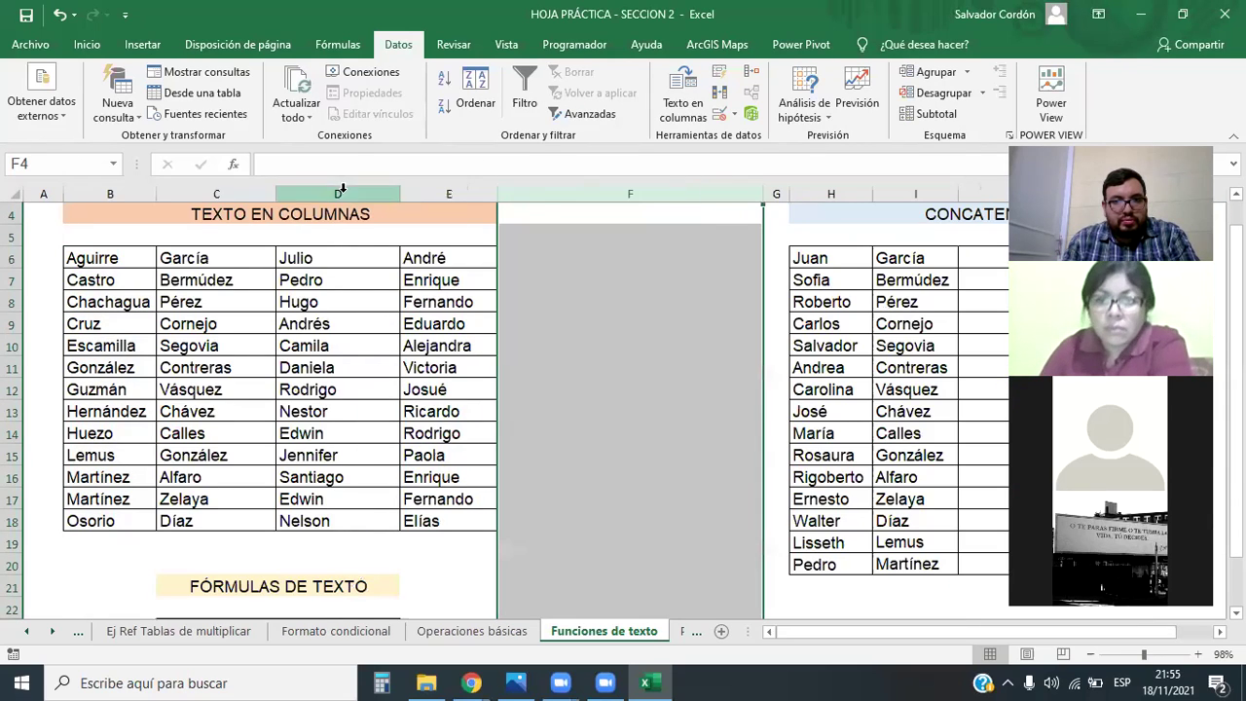
click(265, 191)
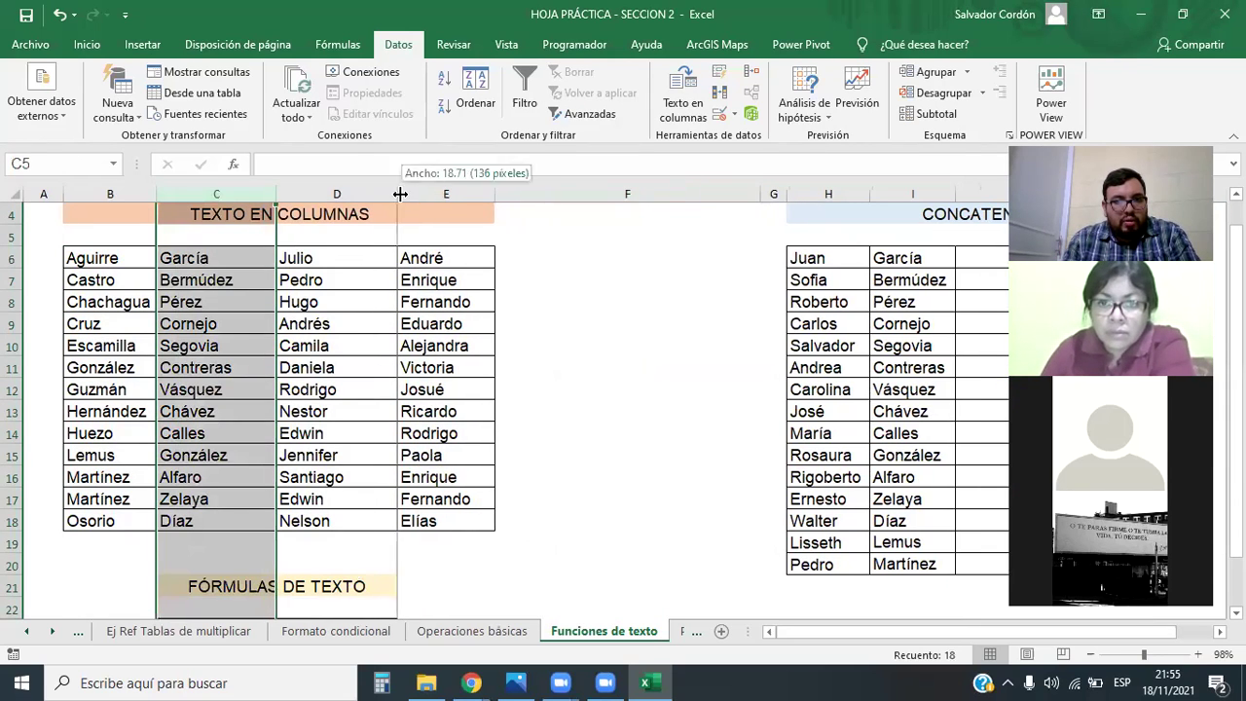
drag(277, 193, 251, 195)
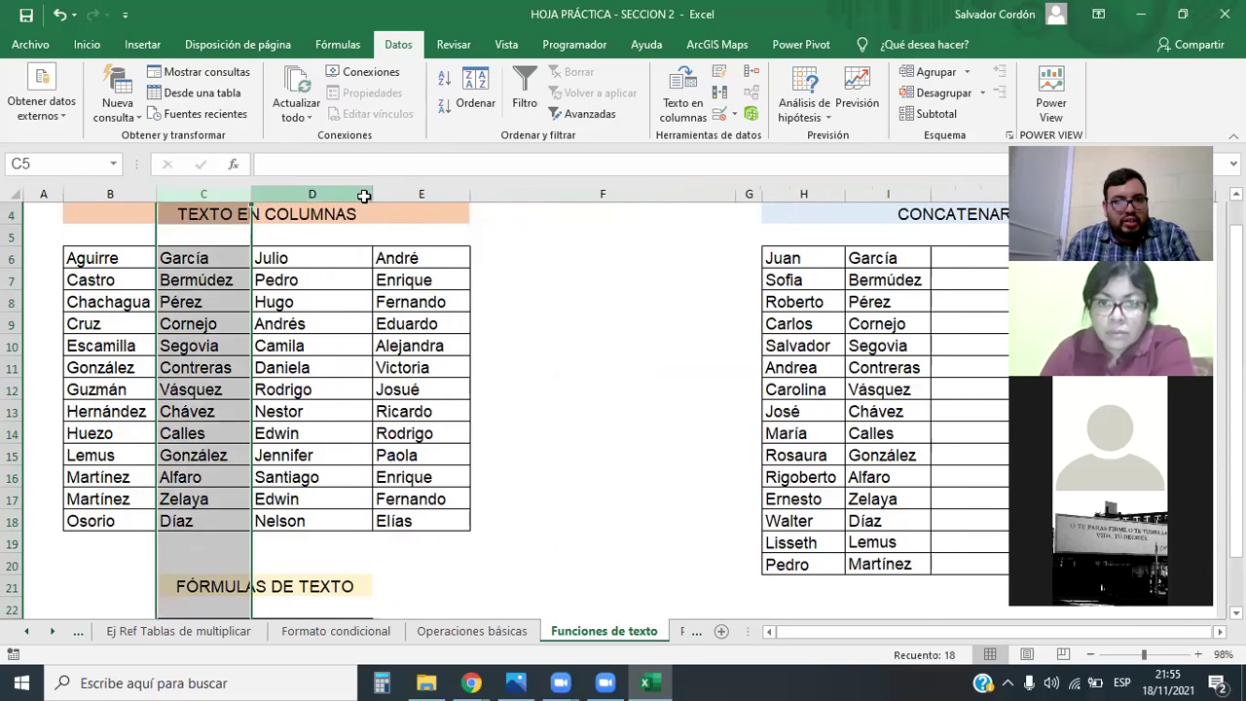
click(361, 193)
drag(372, 194, 332, 193)
drag(426, 189, 418, 189)
Step: Start a CONCATENAR formula in F6 through the function arguments, with D6 as Texto1 and E6 as Texto2
click(466, 255)
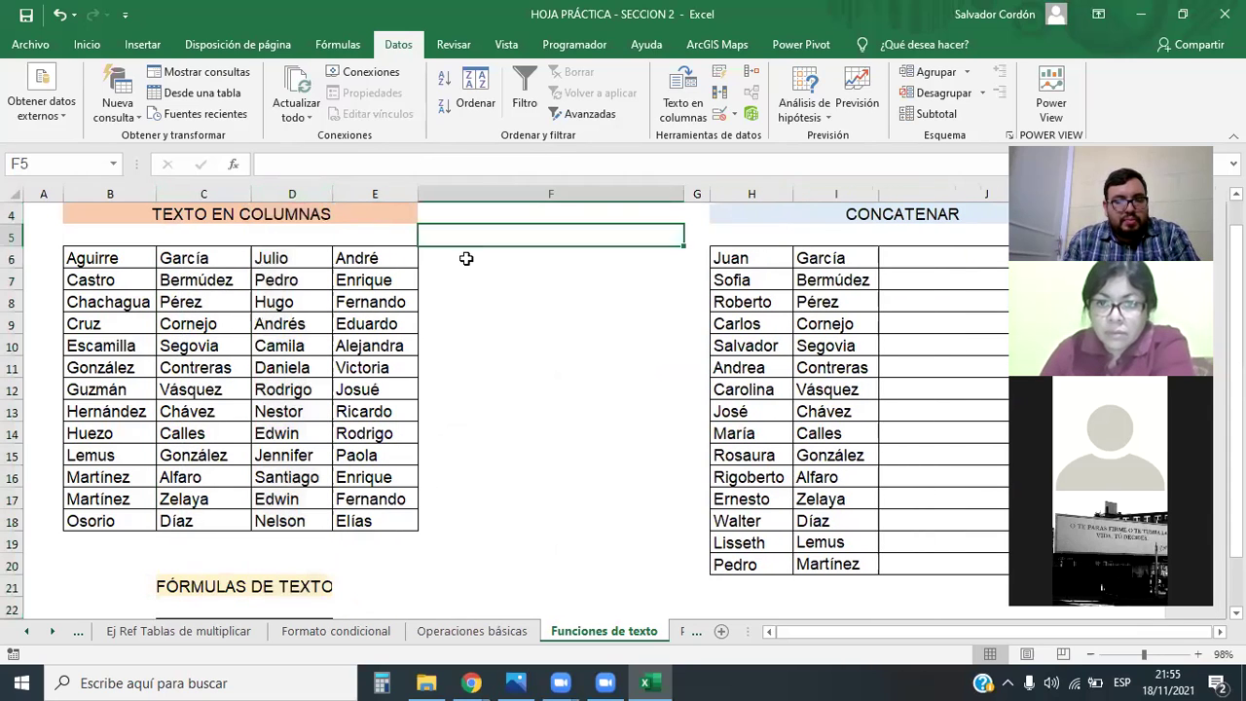
click(233, 166)
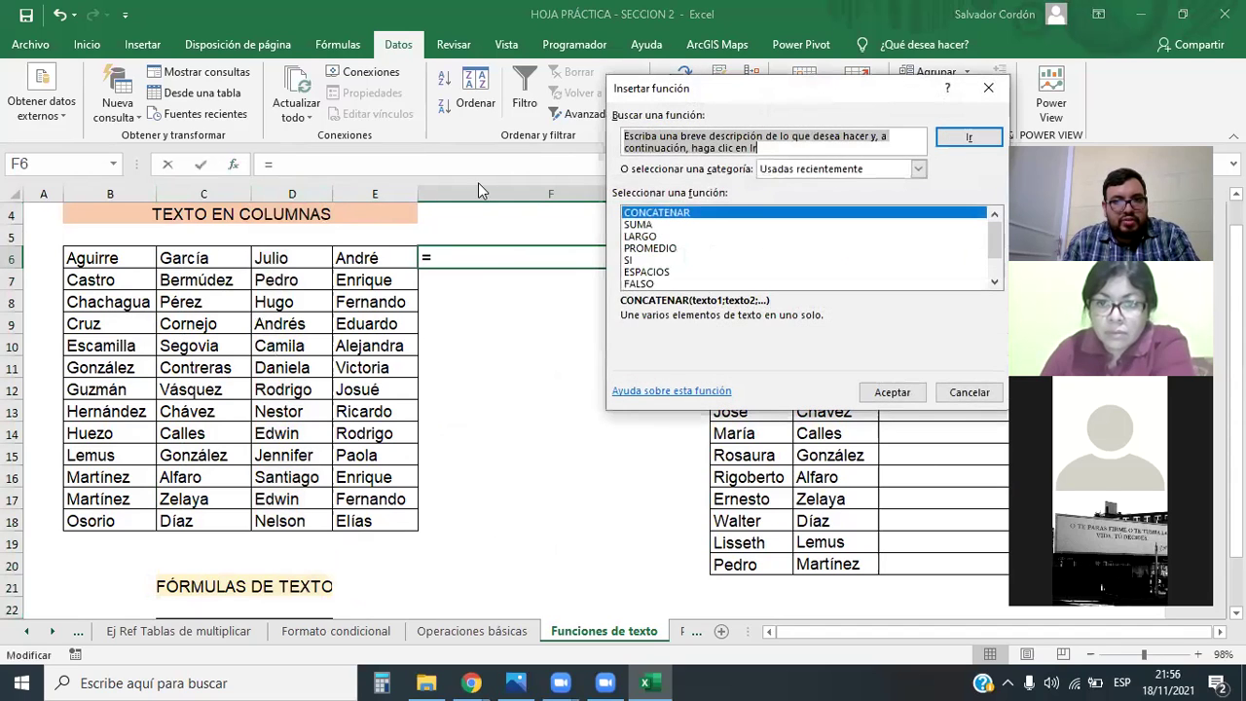
double_click(676, 214)
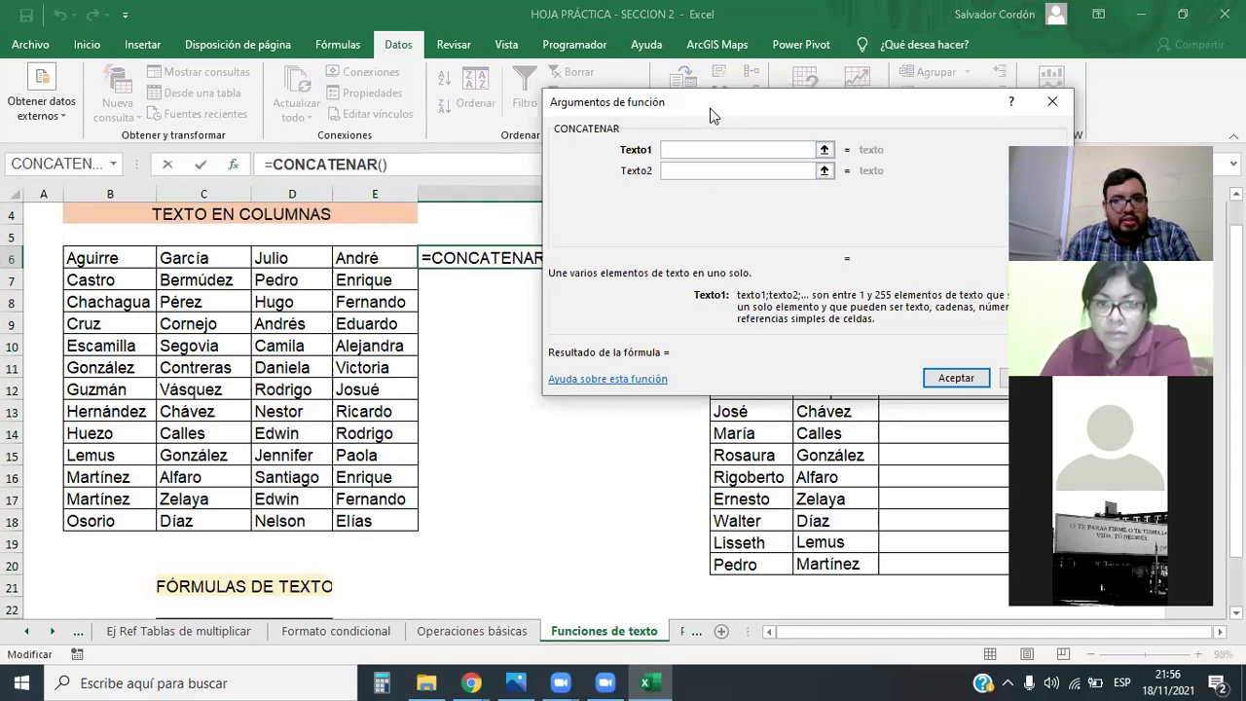
drag(711, 115, 771, 213)
click(292, 255)
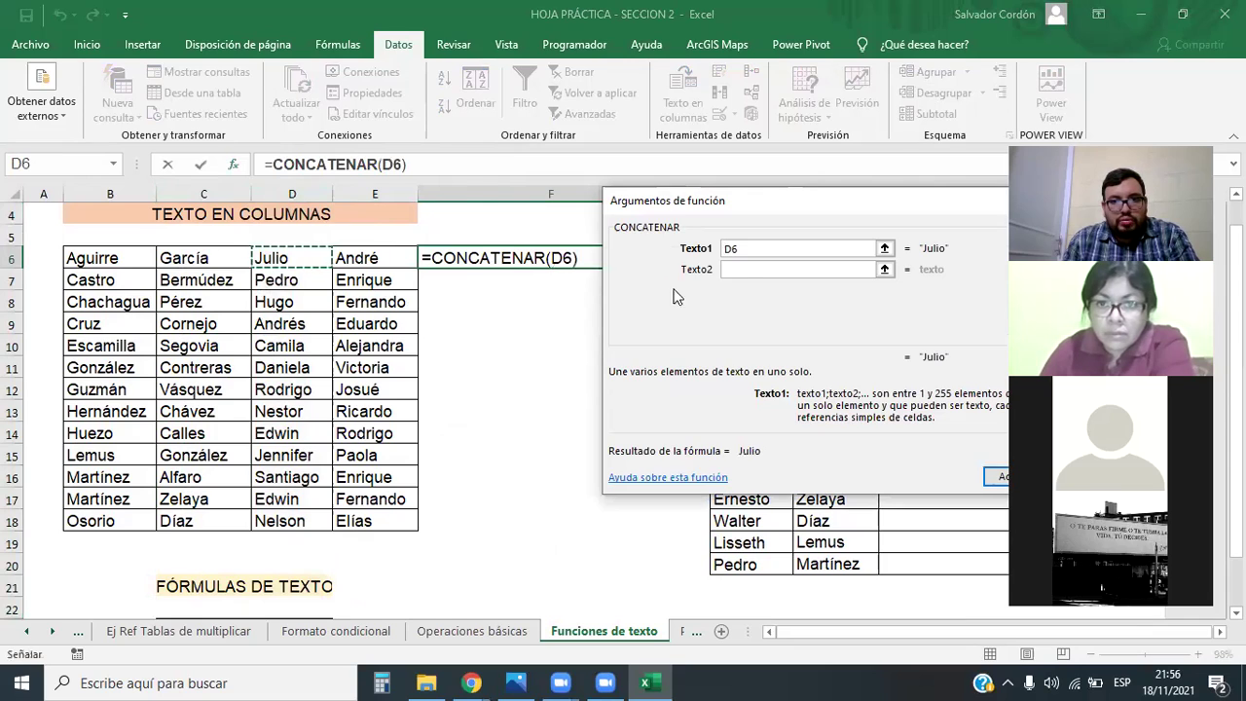
click(749, 270)
click(368, 262)
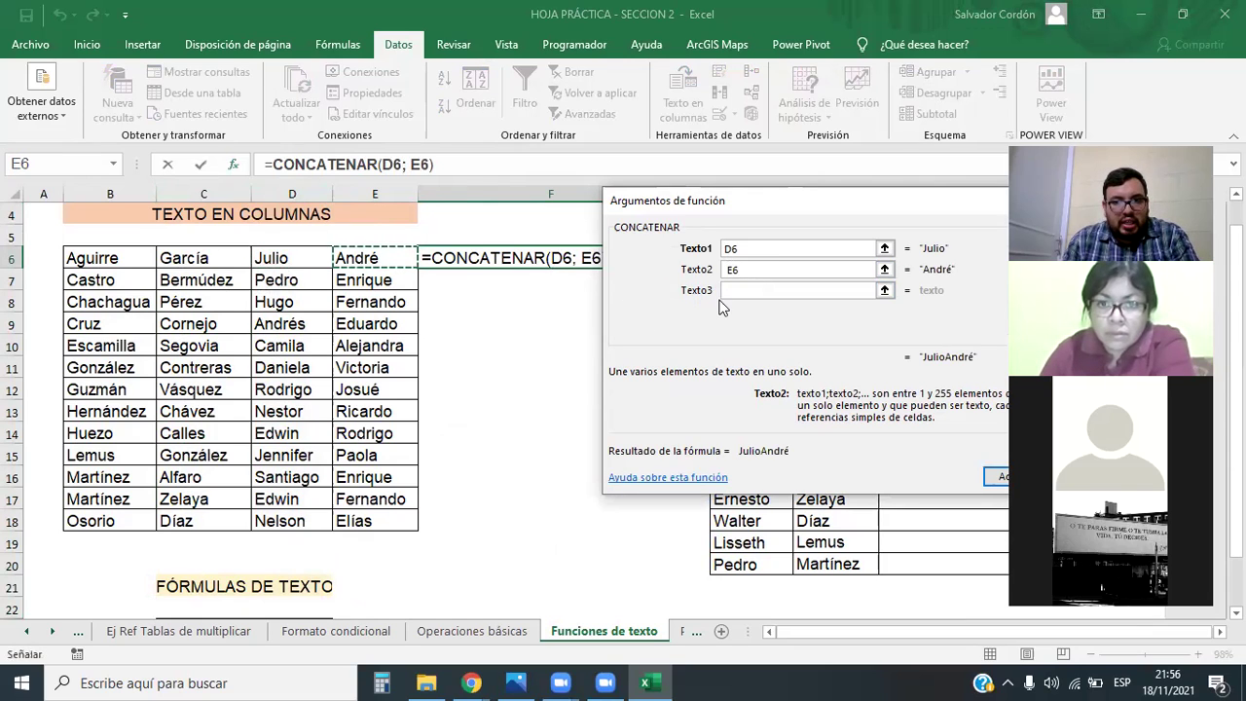
Step: Replace Texto2 with a quoted space " " and set Texto3 to E6
click(731, 269)
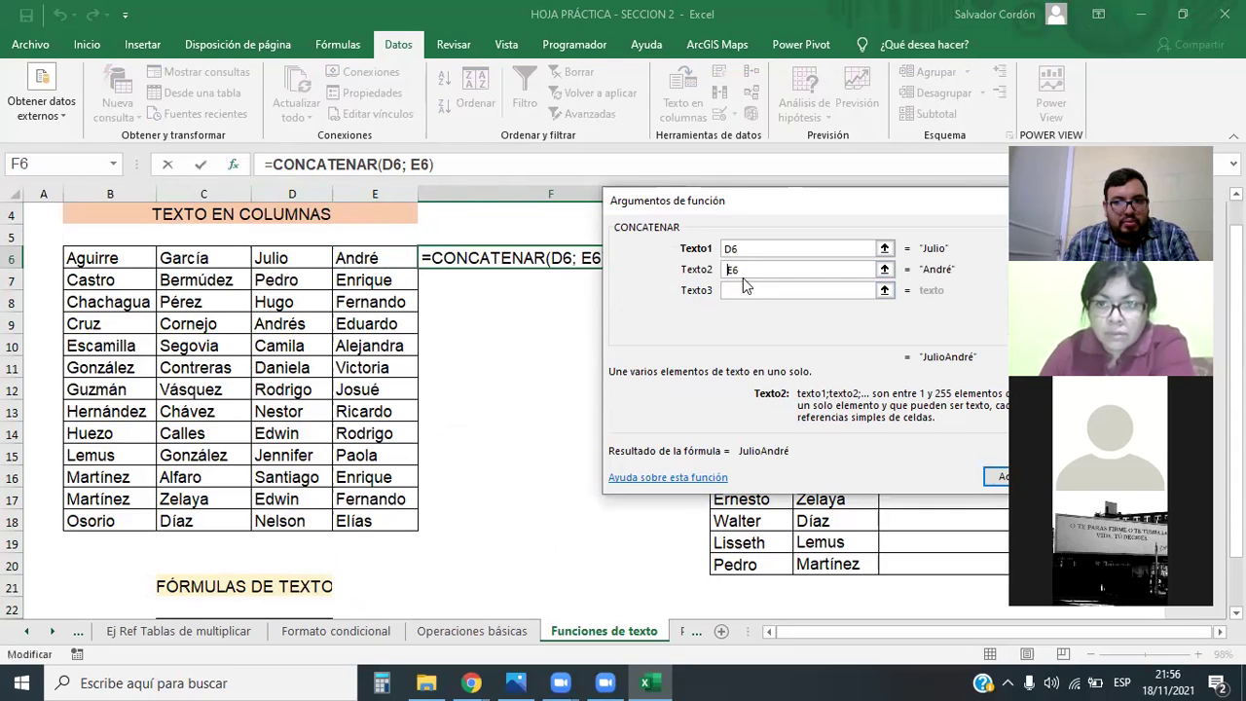
key(BackSpace)
text(" ")
click(750, 285)
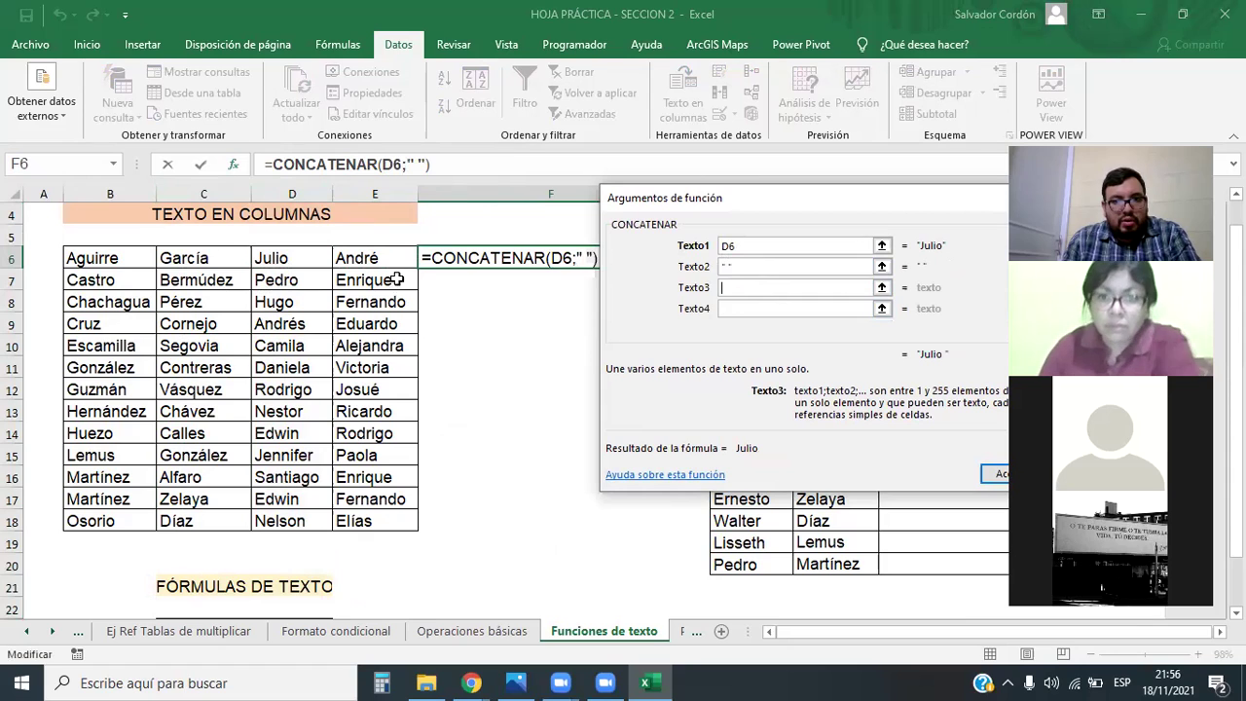
click(368, 258)
Step: Set Texto4 to a quoted space " " and Texto5 to B6, and enter the formula in F6
click(867, 308)
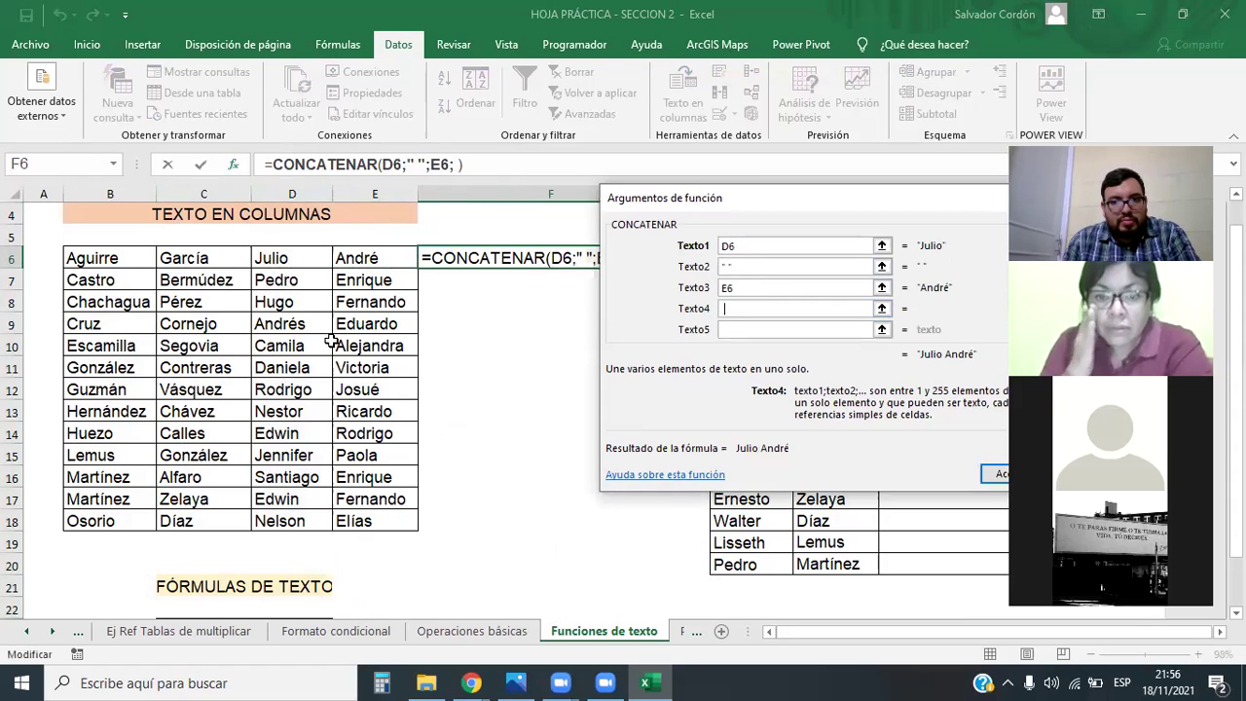
text(" ")
click(766, 331)
click(122, 259)
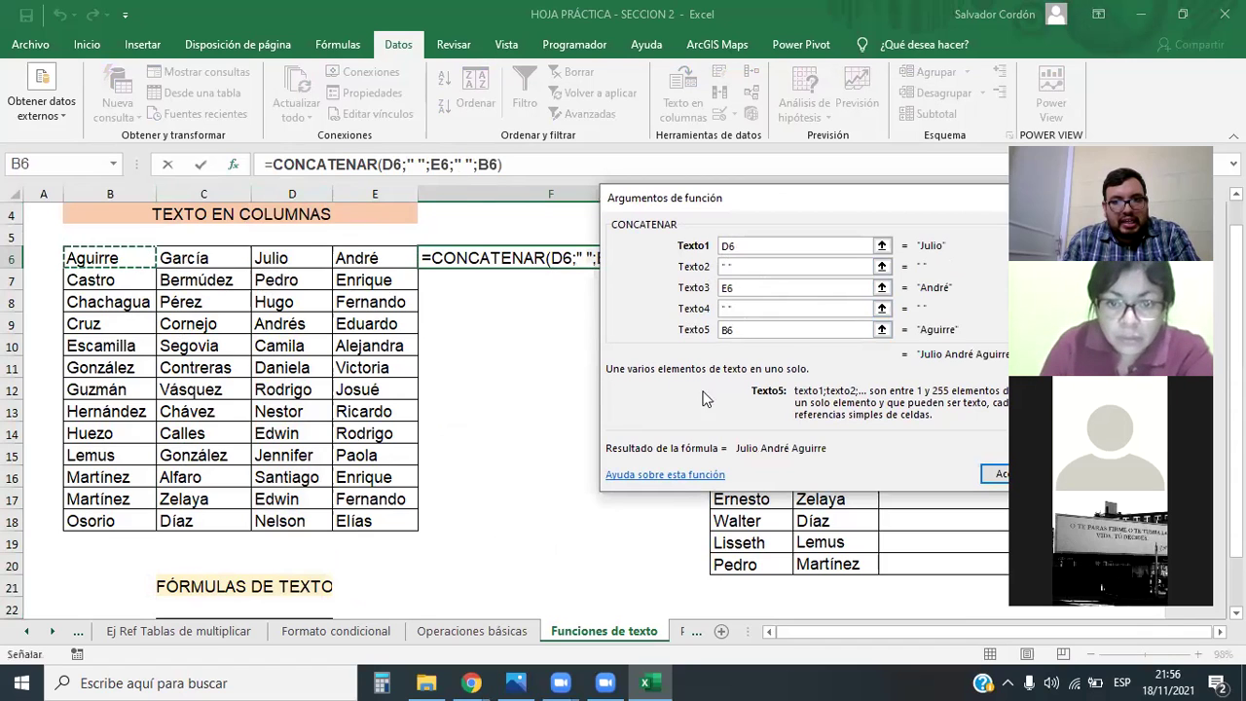
key(Return)
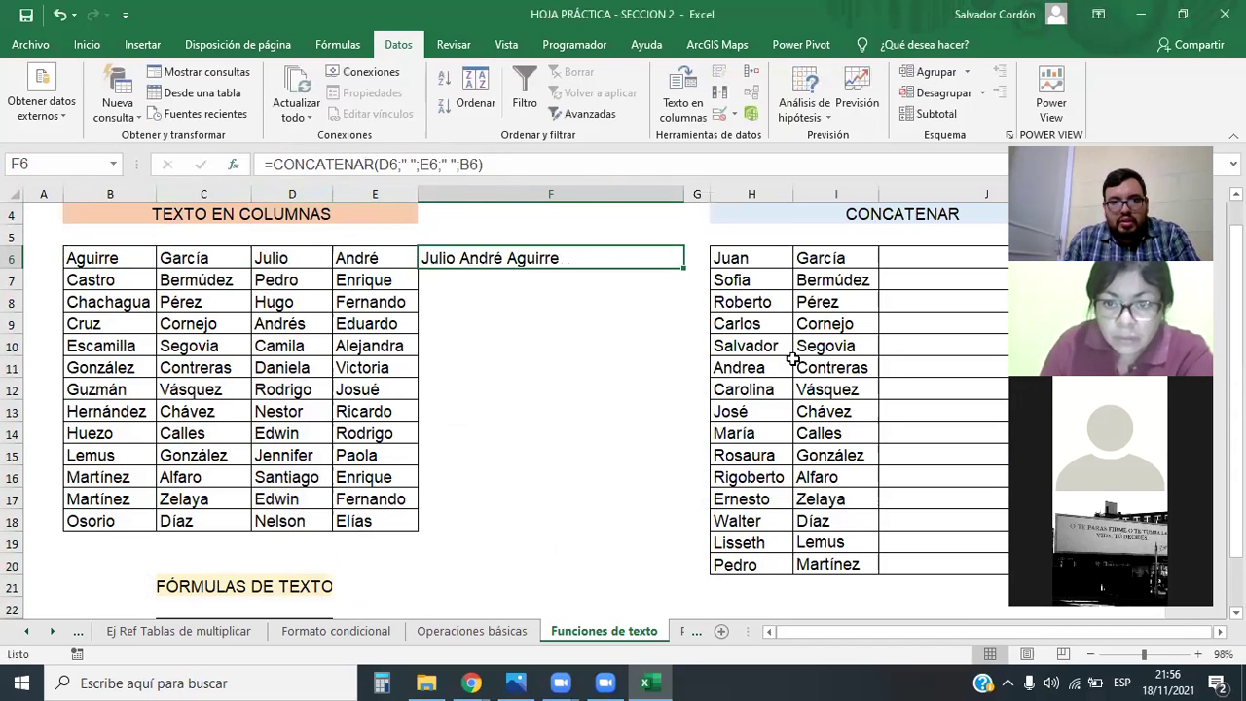
Step: Extend the CONCATENAR formula in F6 with a quoted space " " as Texto6 and C7 as Texto7
click(232, 166)
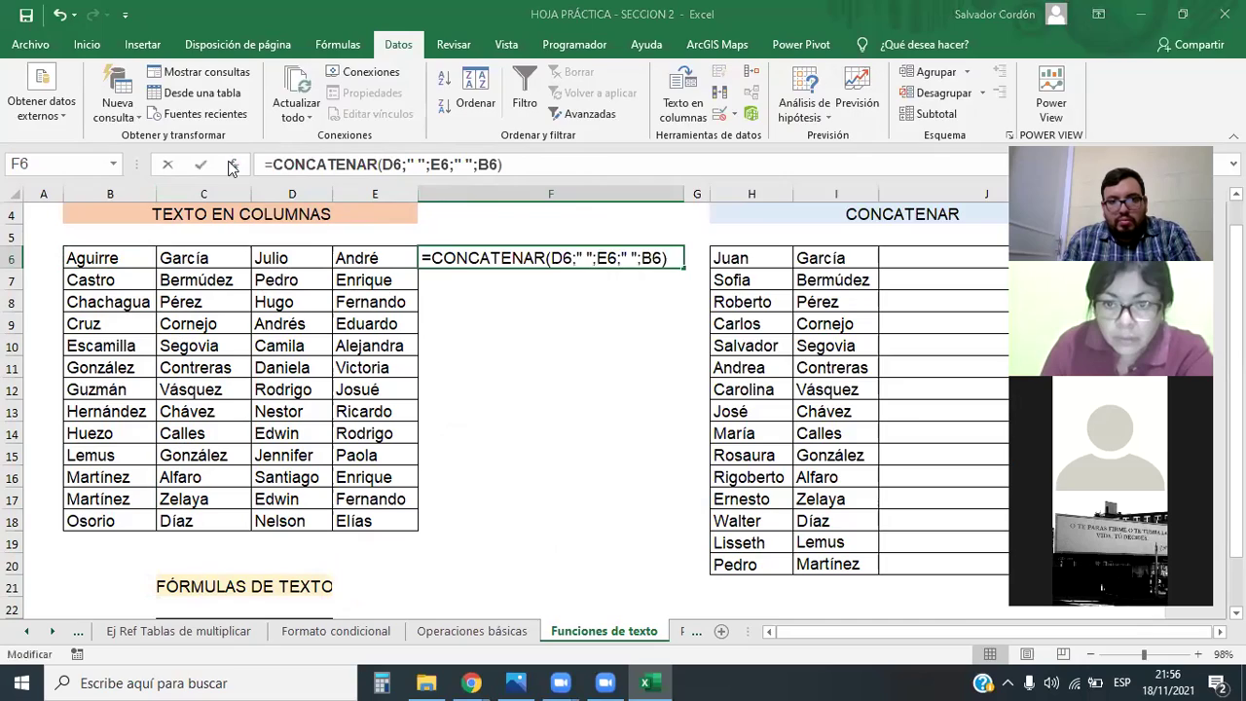
scroll(954, 269, down, 2)
scroll(575, 312, up, 3)
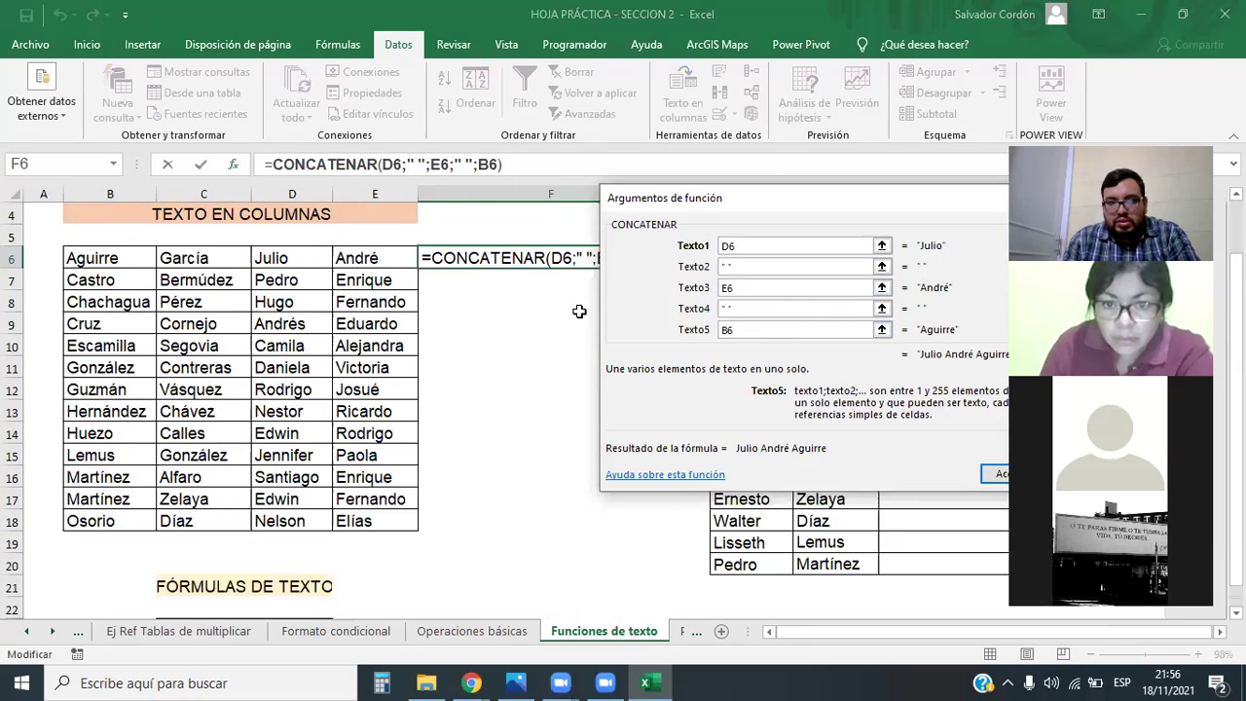
scroll(515, 305, down, 2)
scroll(822, 291, down, 1)
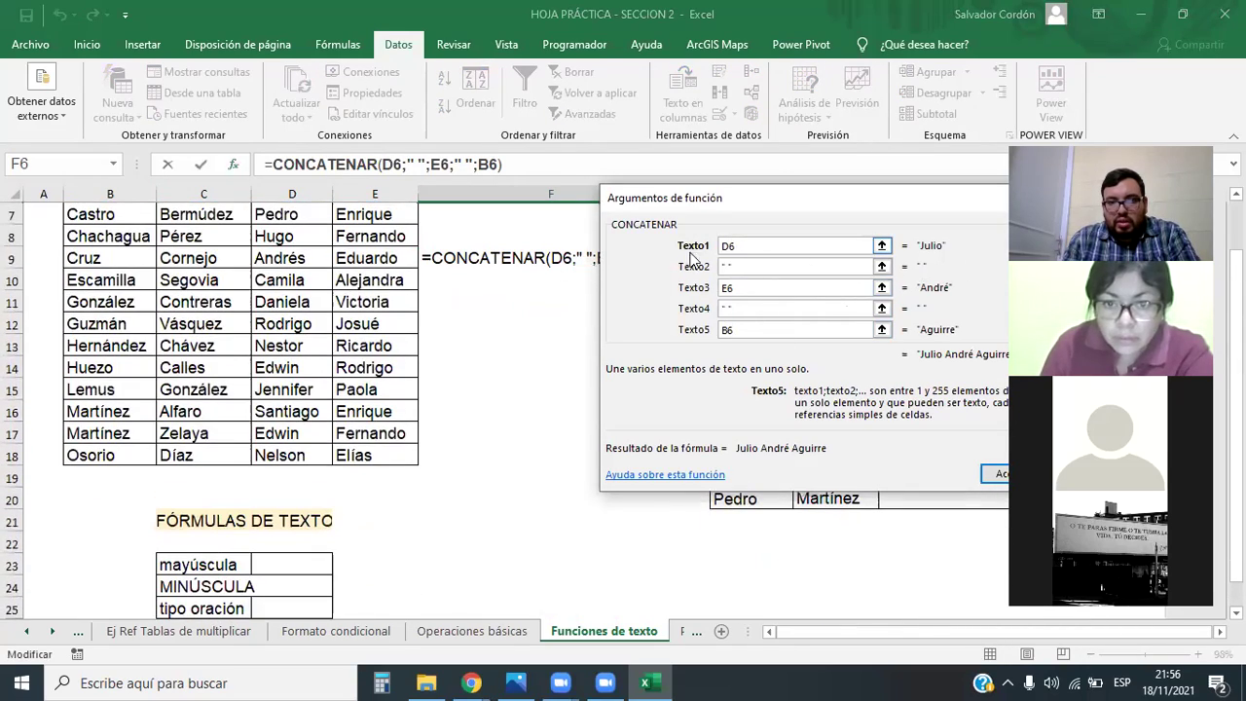
scroll(778, 287, down, 3)
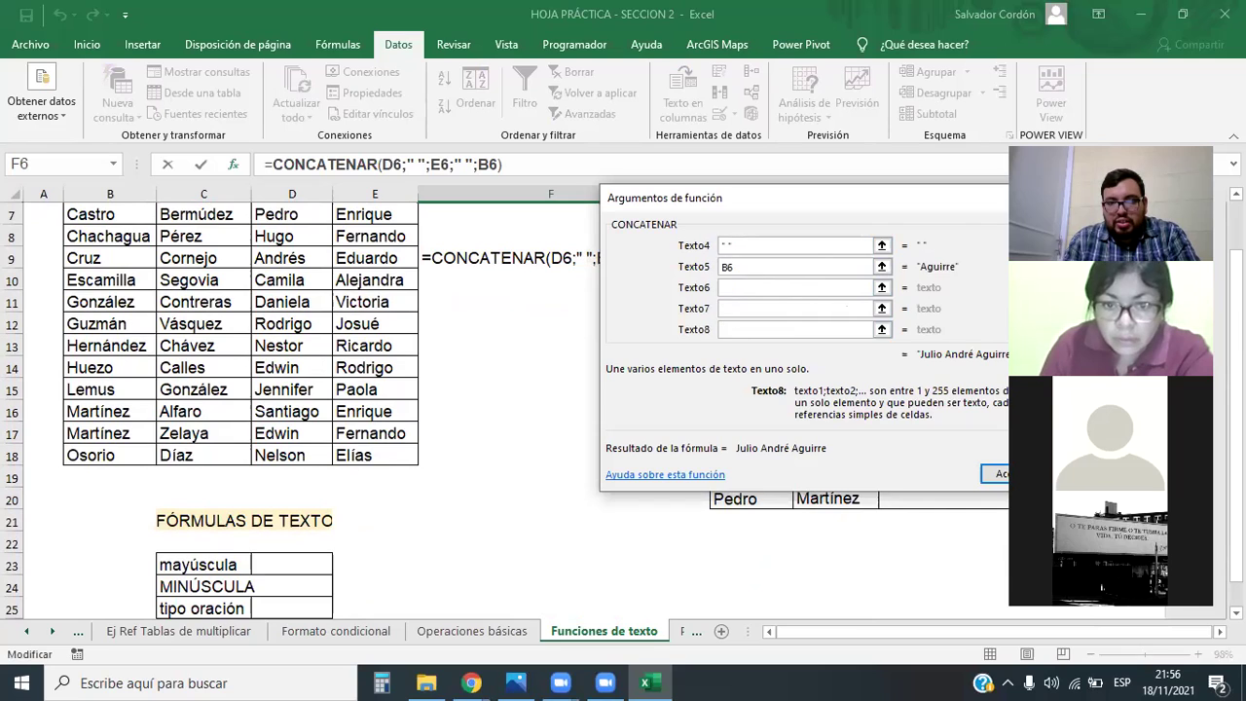
click(744, 287)
text(" ")
key(Tab)
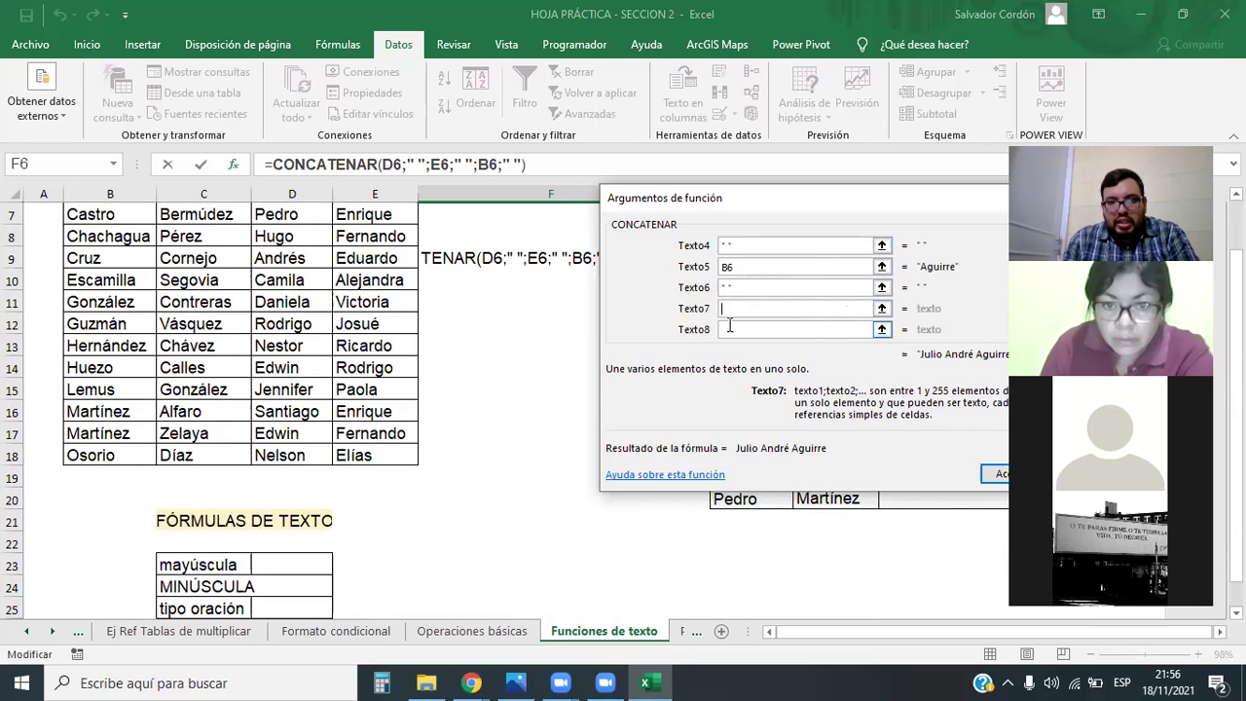
click(201, 214)
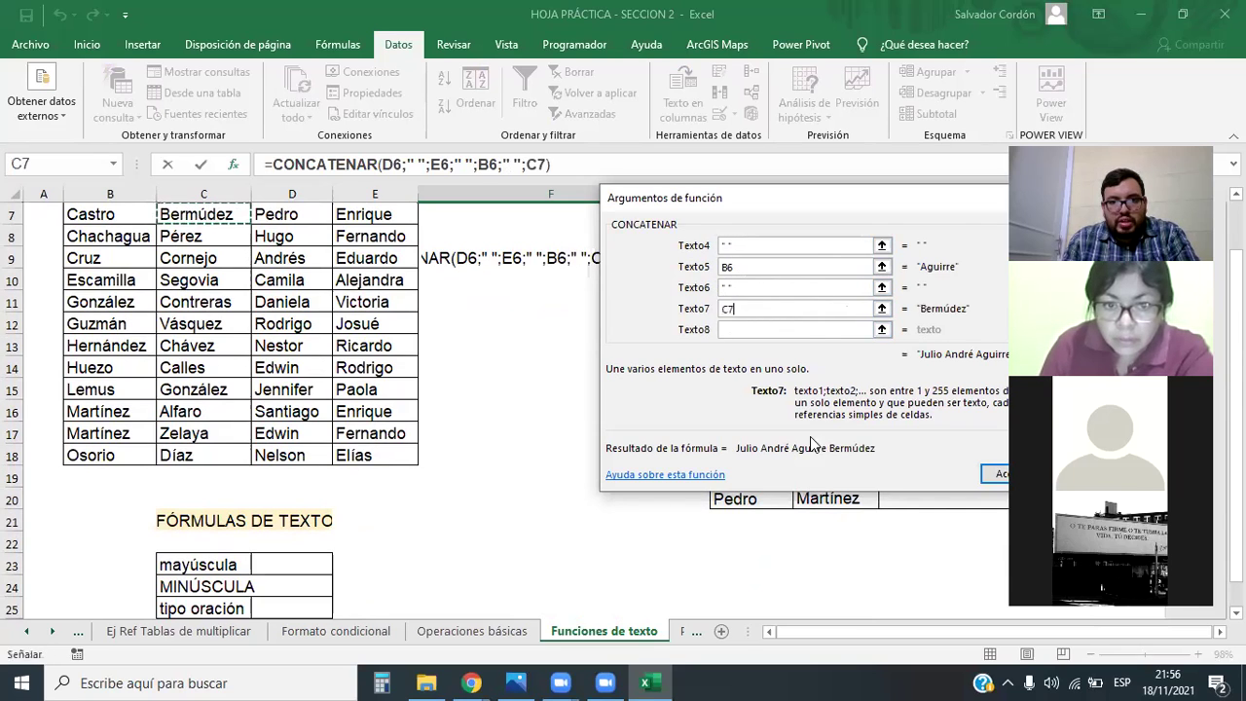
click(621, 381)
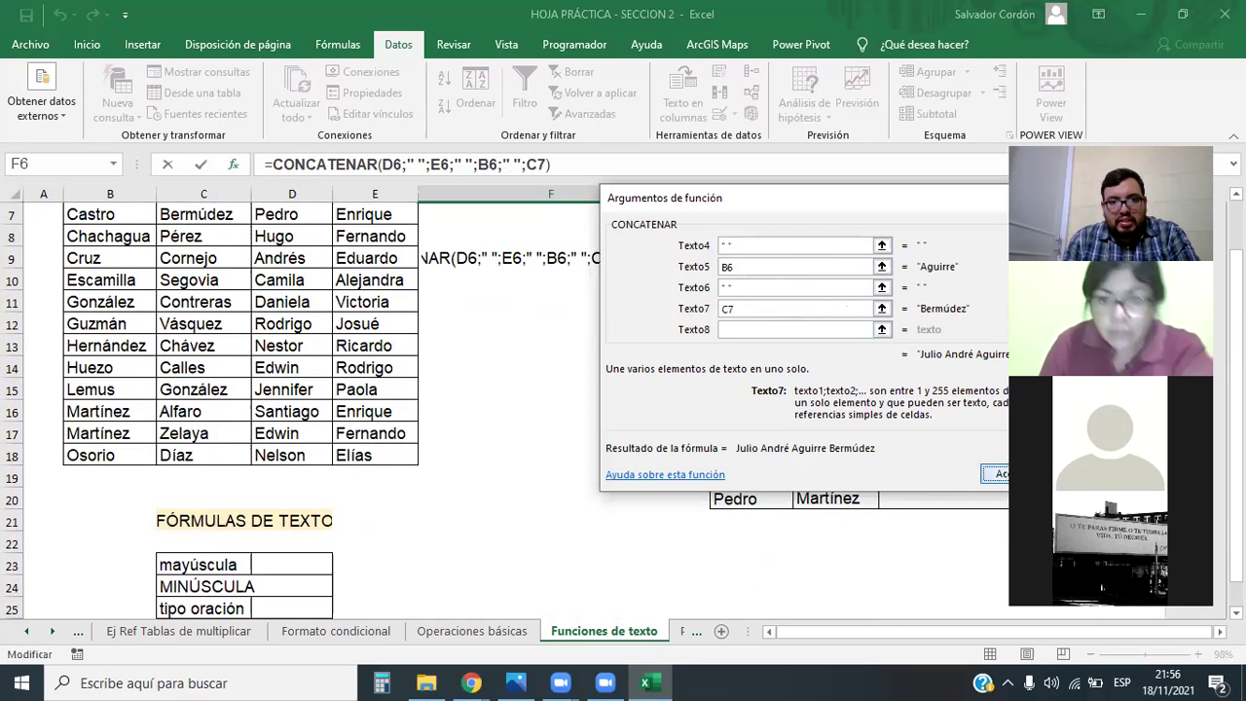
key(Return)
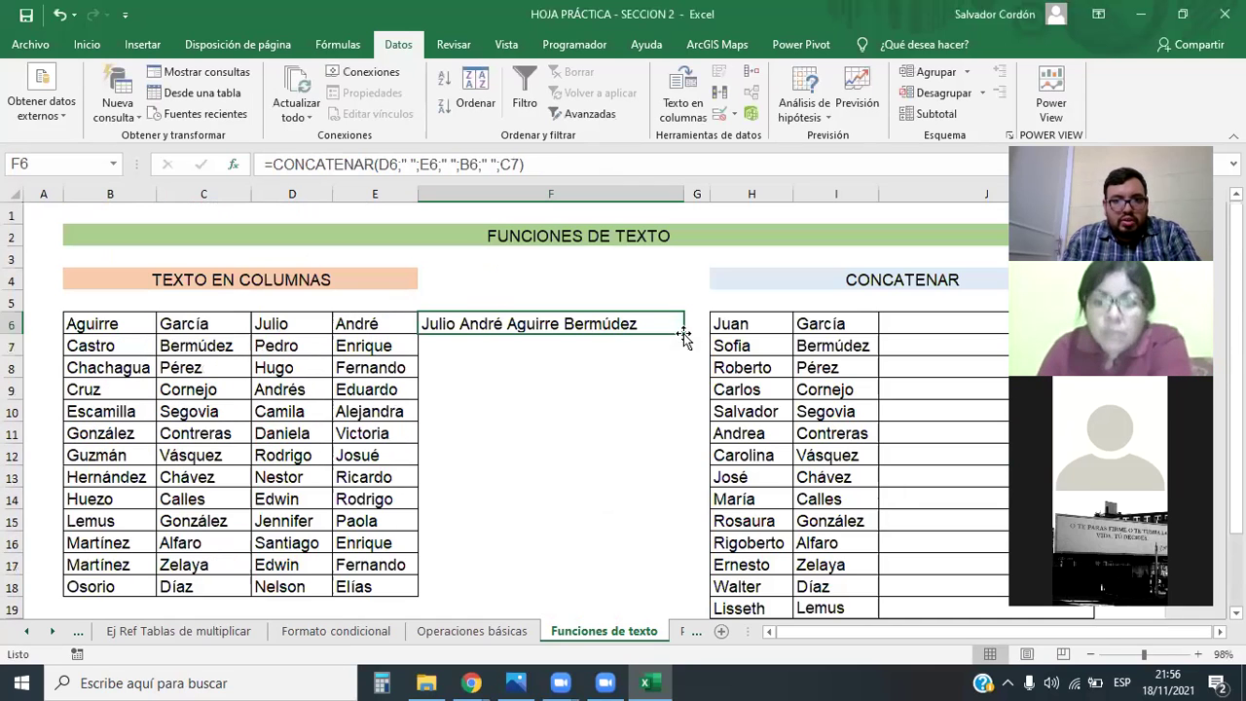
Step: Fill the F6 formula down through F18 and widen column F to fit the joined names
double_click(683, 333)
scroll(672, 375, down, 2)
scroll(675, 383, up, 1)
drag(688, 227, 705, 222)
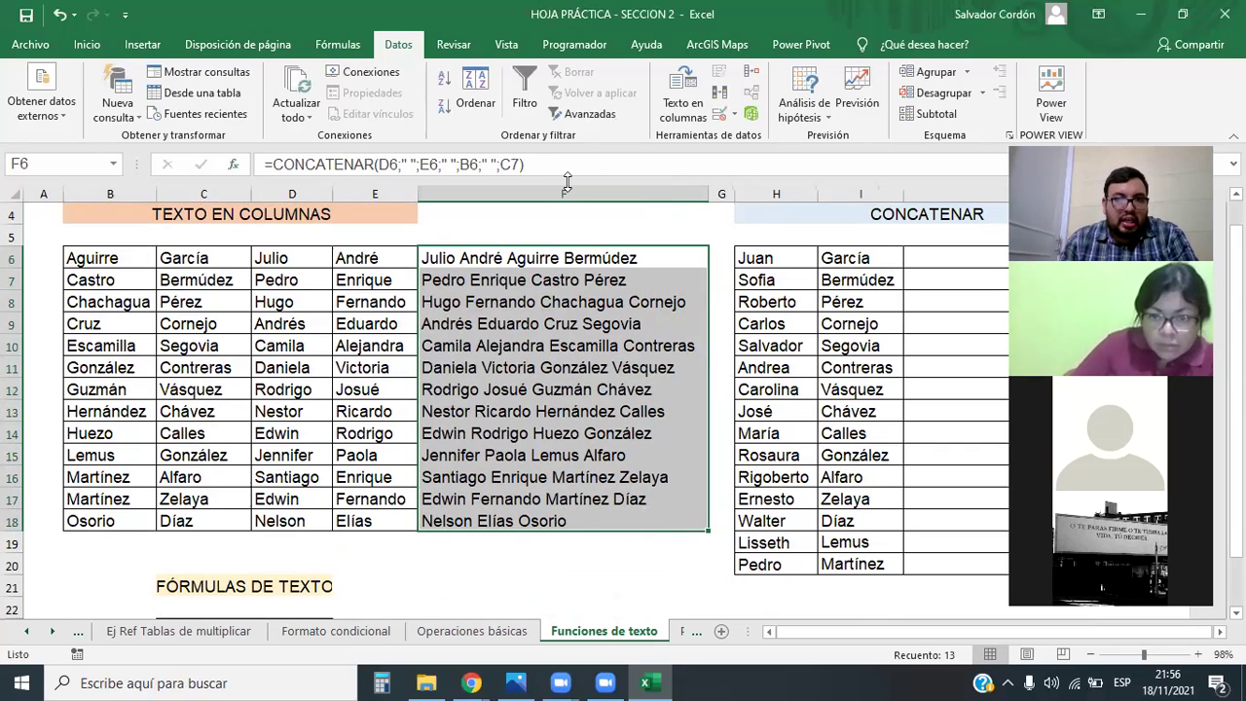
Step: Correct the last reference in F6's CONCATENAR formula to C6 and fill the formula down again through F18
drag(535, 165, 378, 161)
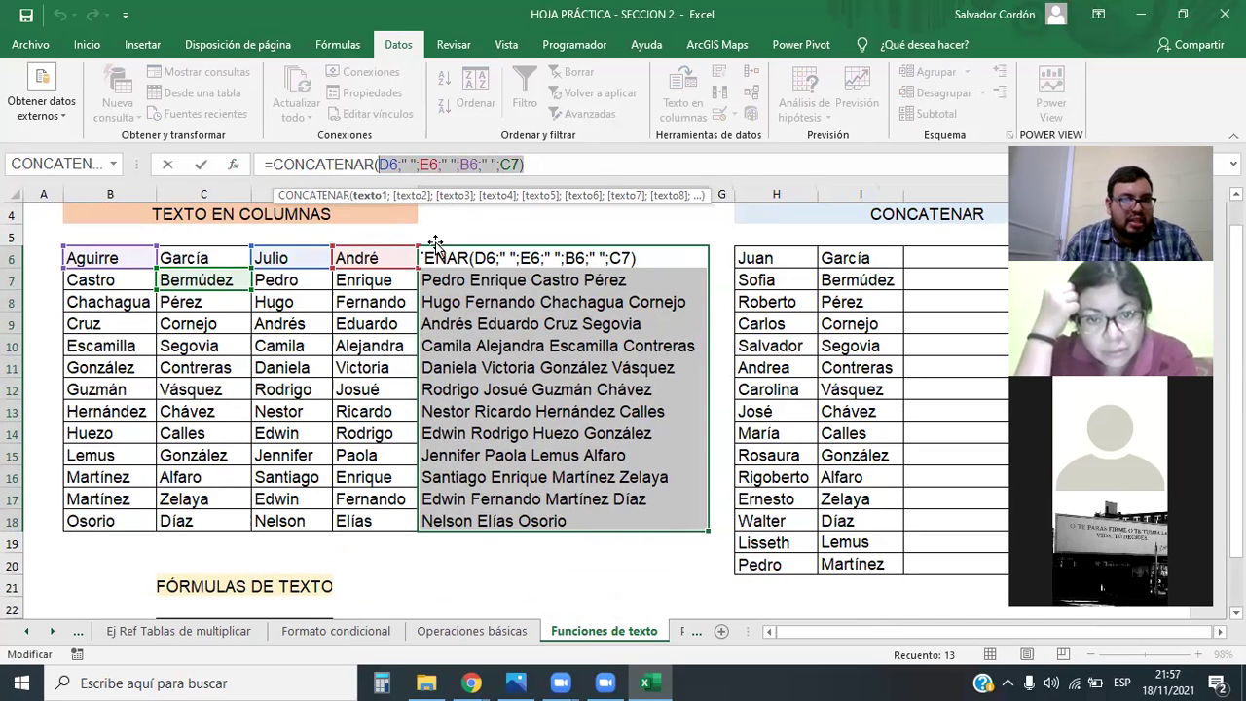
click(231, 256)
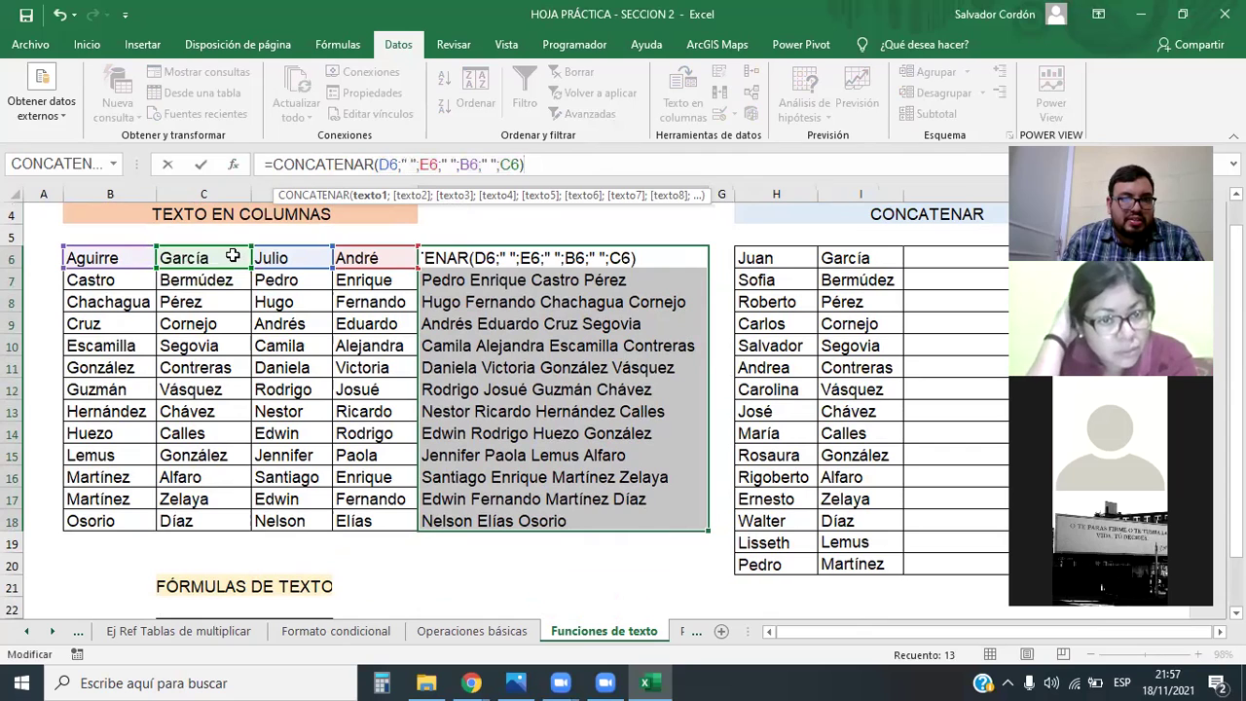
key(Return)
click(676, 258)
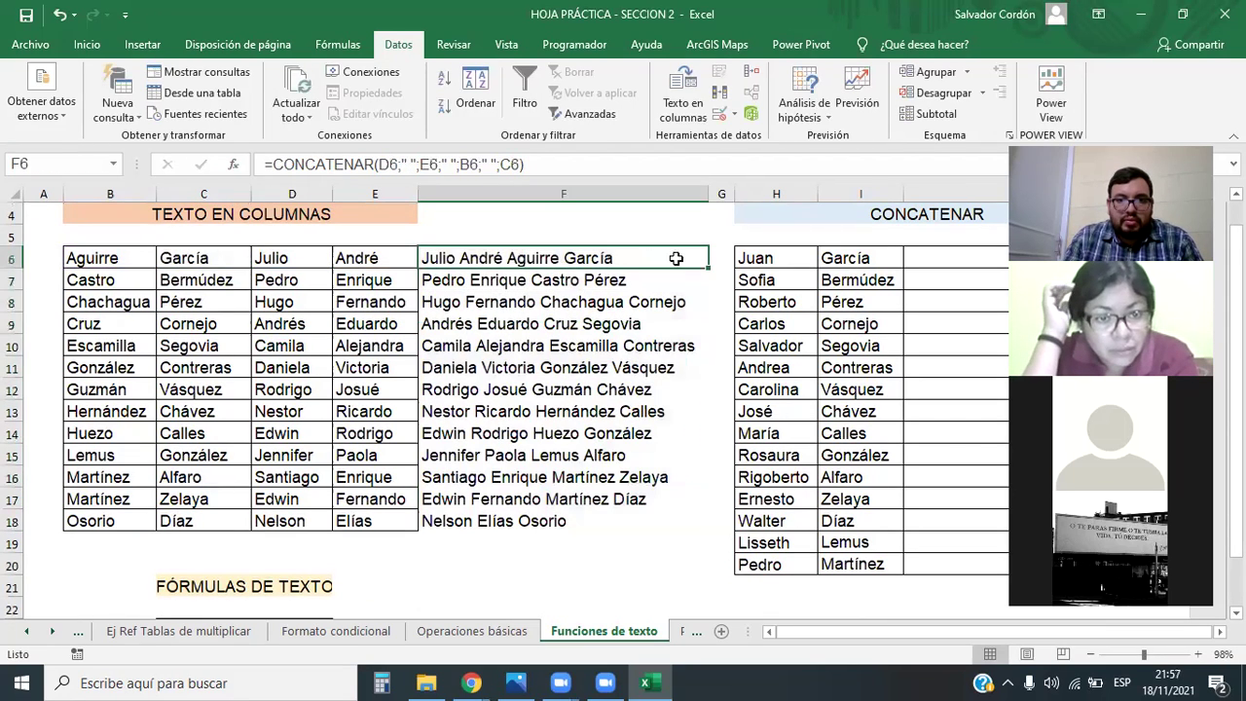
double_click(711, 270)
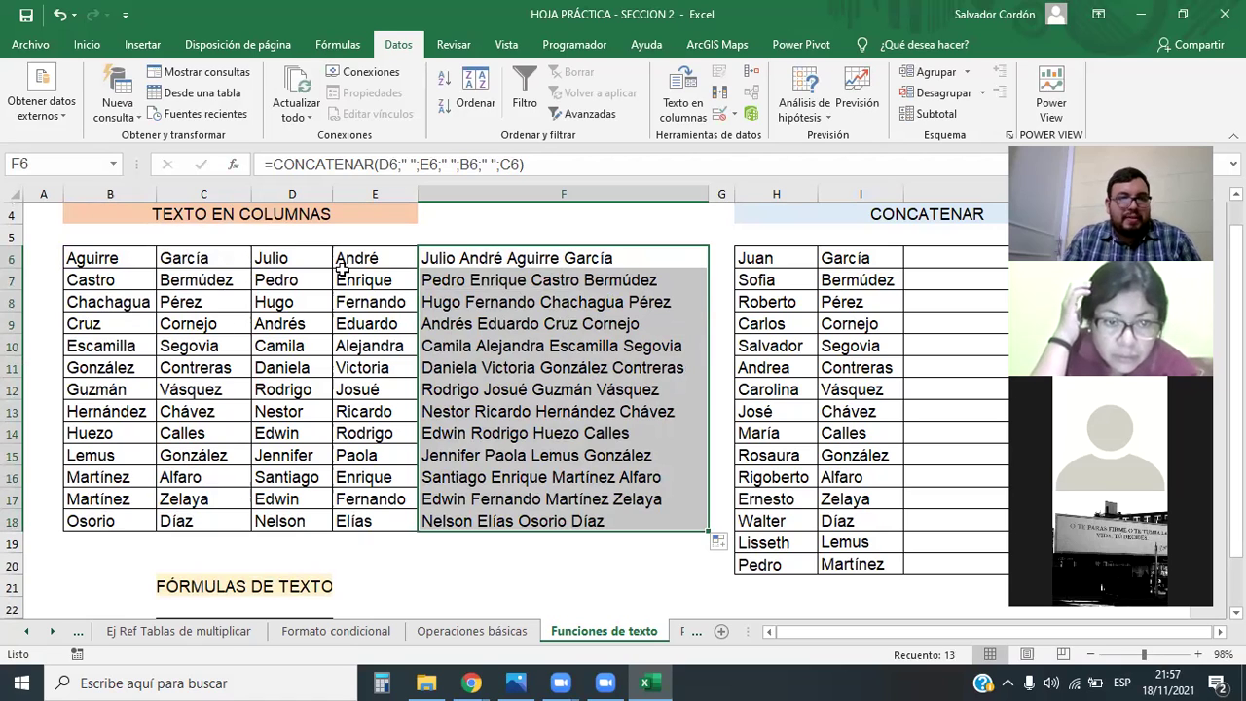
Step: Review the CONCATENAR formula in F6 and select G6:J20, covering the CONCATENAR practice table
click(538, 263)
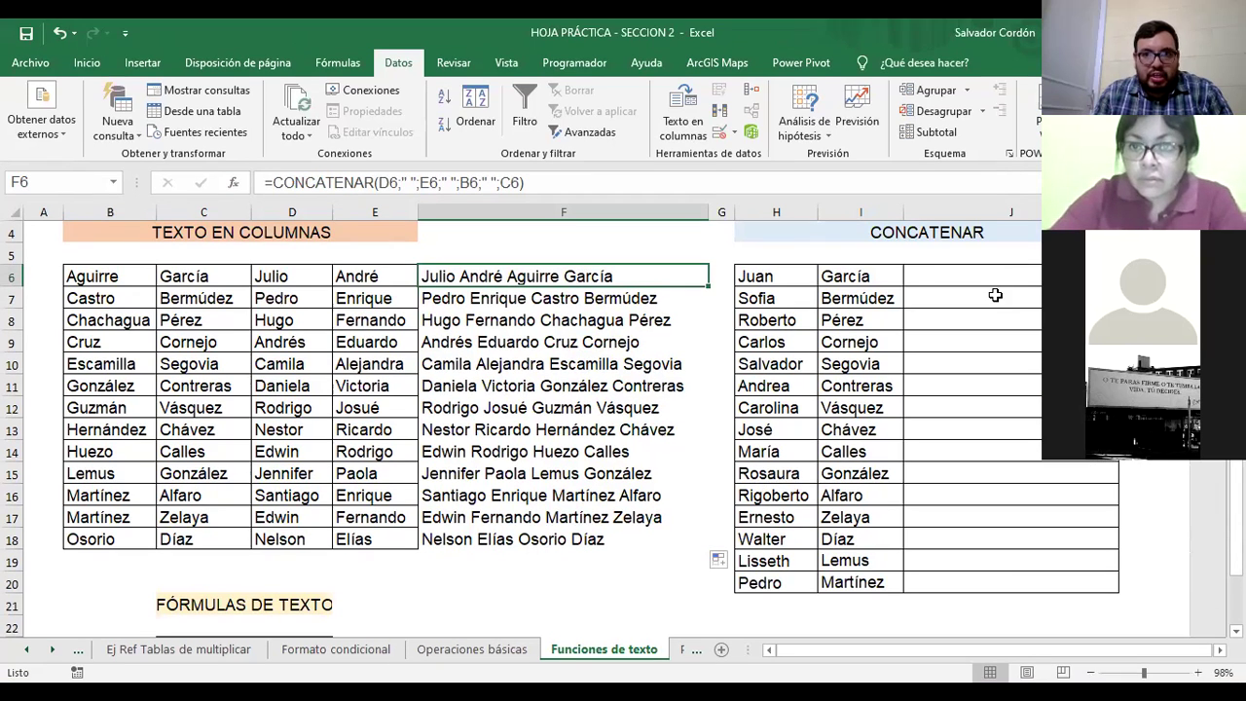
scroll(787, 386, up, 1)
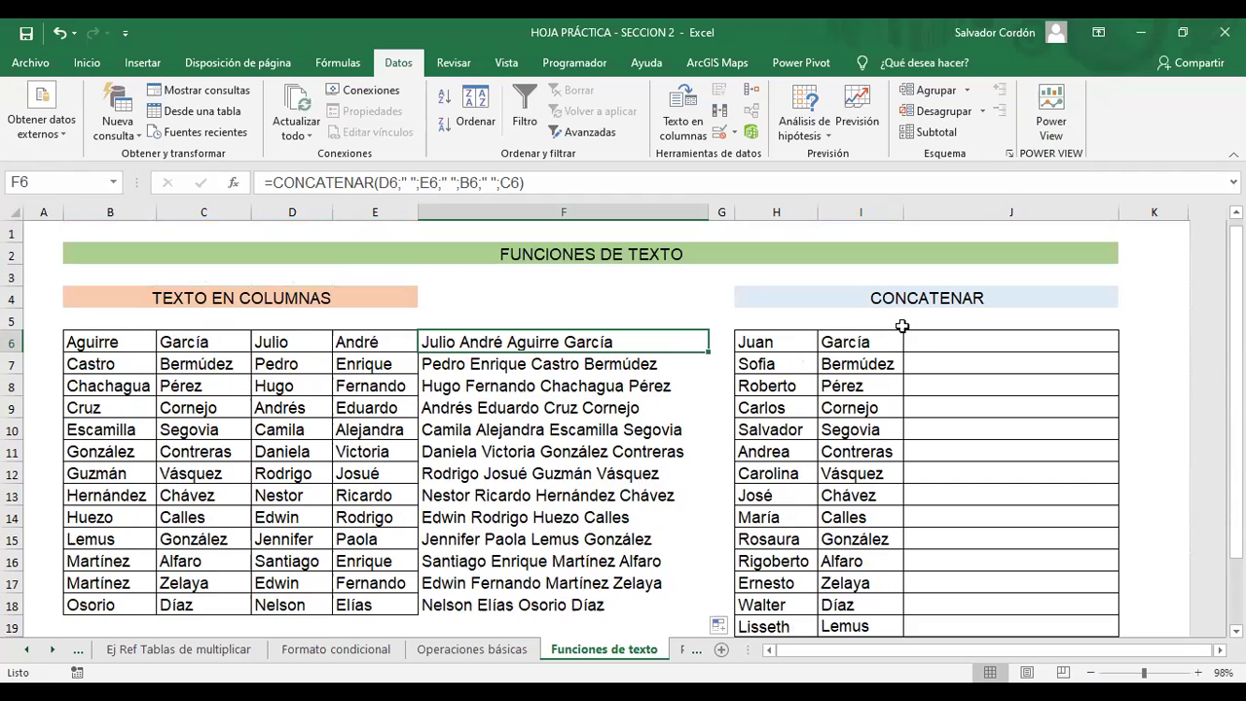
drag(735, 341, 918, 578)
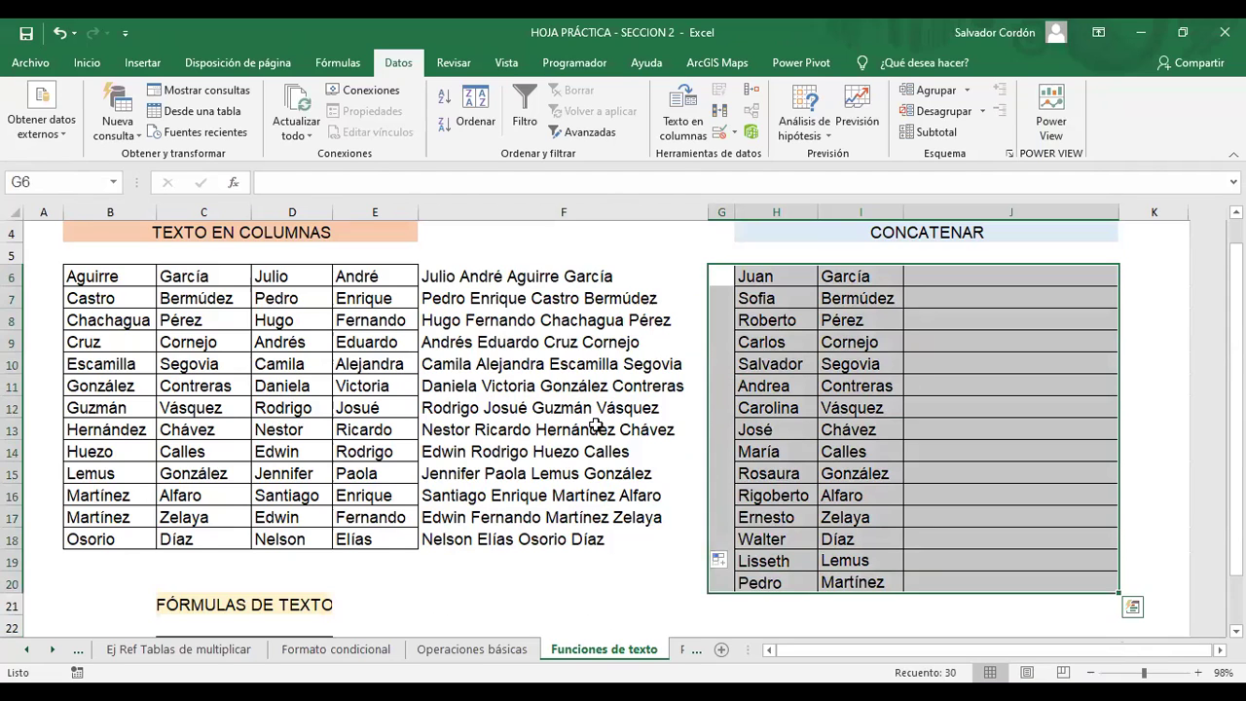
scroll(798, 281, up, 1)
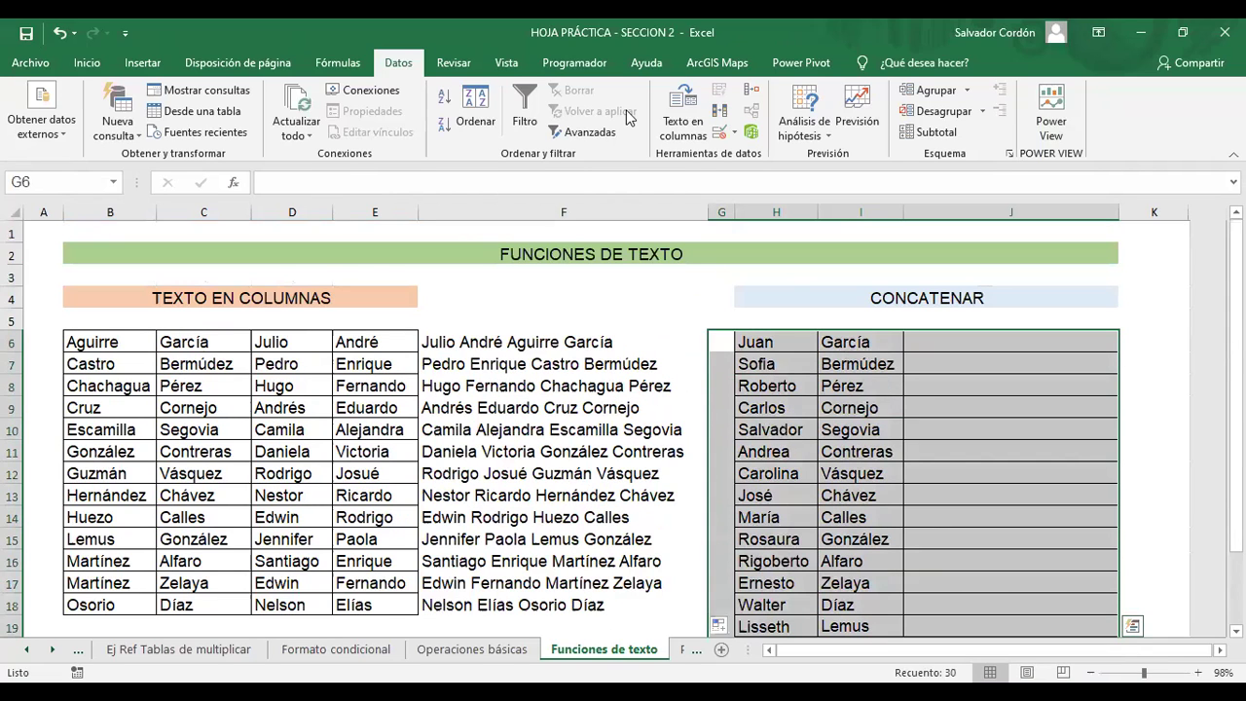